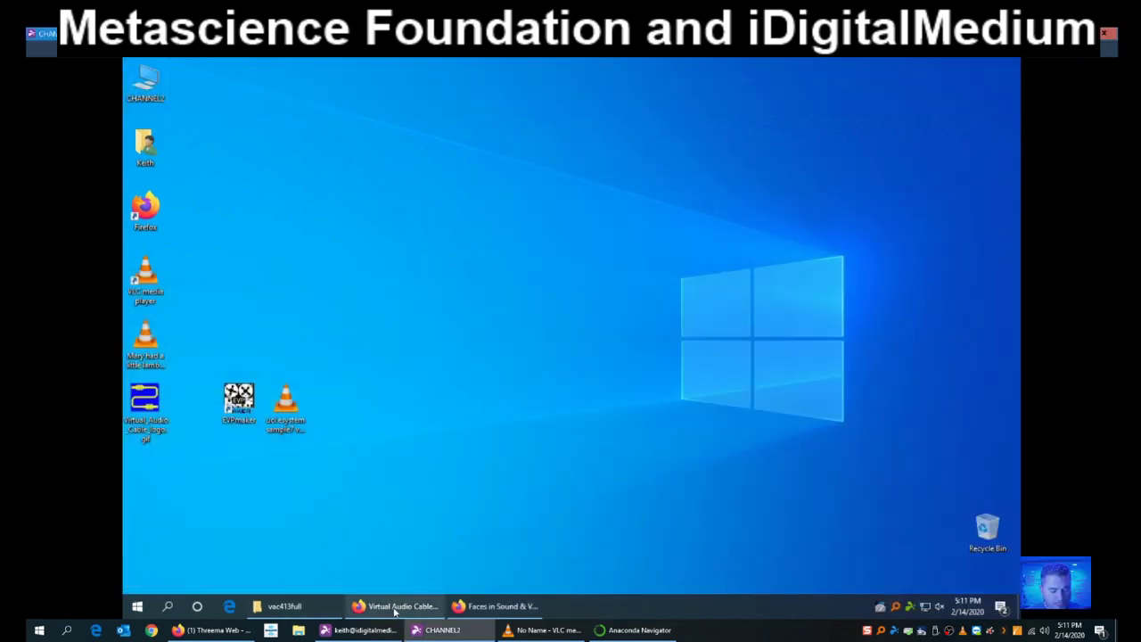
- View the Virtual Audio Cable website from the Google results for "virtual audio cable" in the browser, and minimize the browser
{"action": "left_click", "coordinate": [399, 605]}
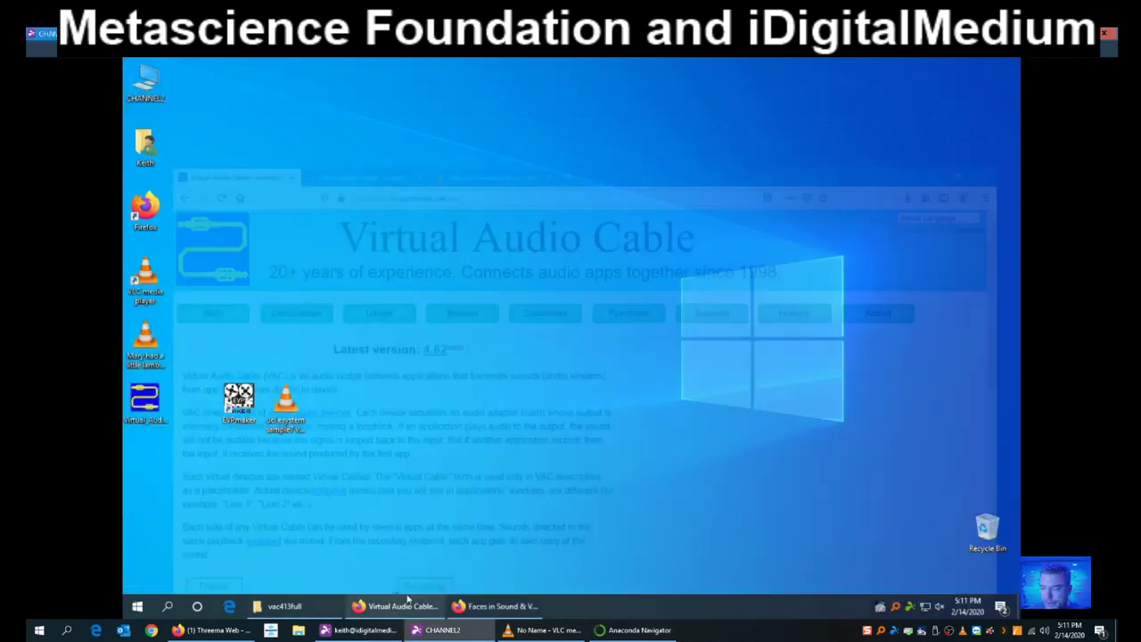
{"action": "left_click", "coordinate": [135, 90]}
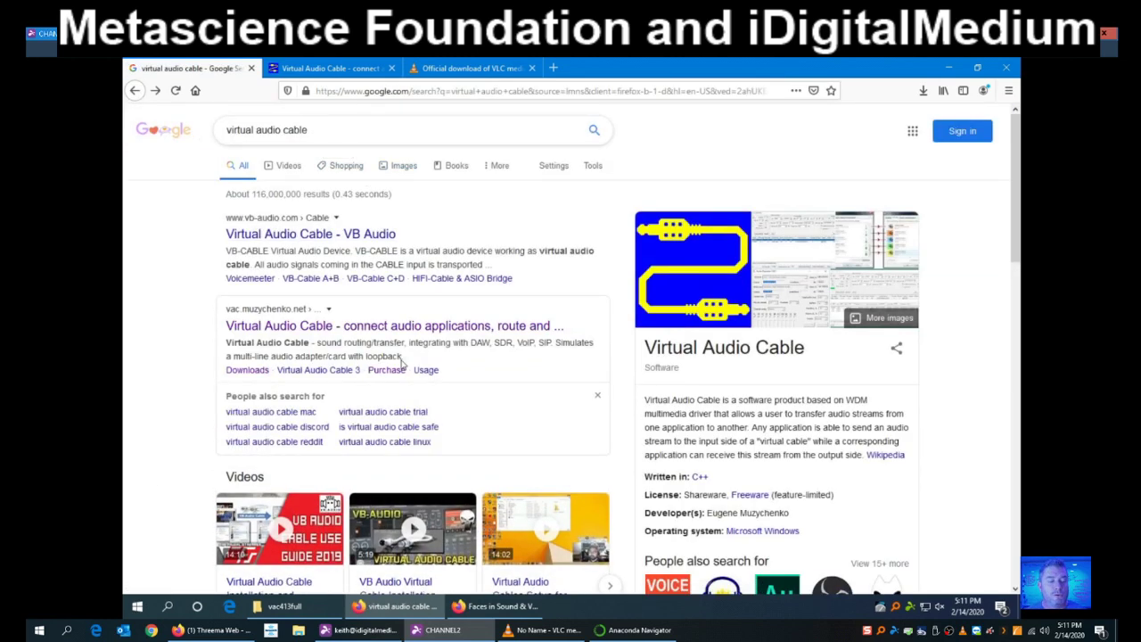
{"action": "left_click", "coordinate": [334, 335]}
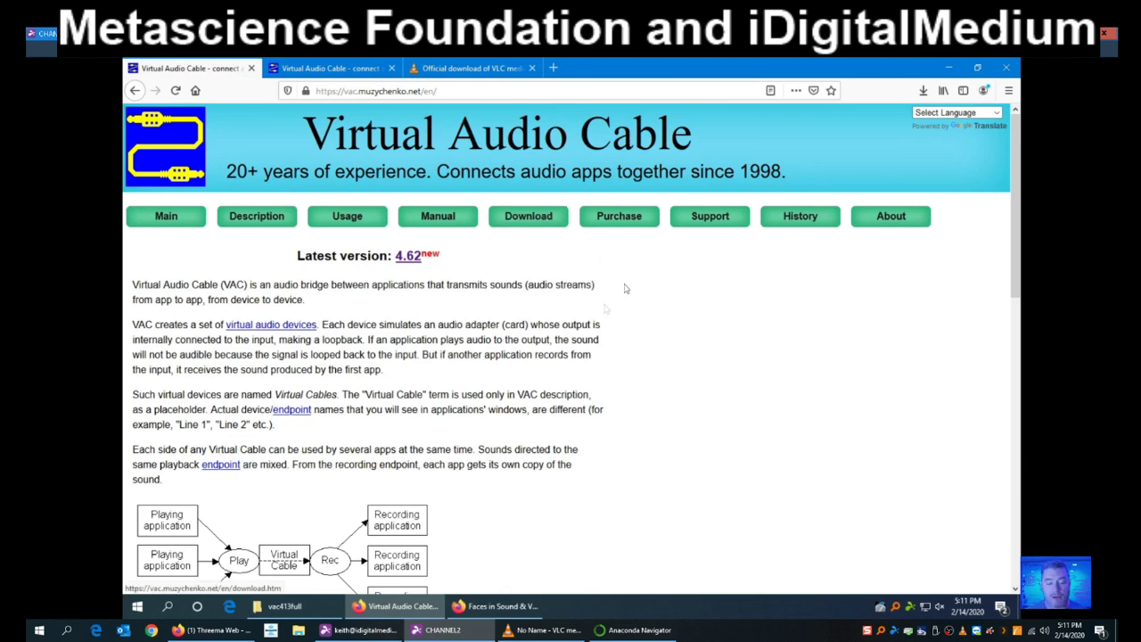
{"action": "left_click", "coordinate": [942, 68]}
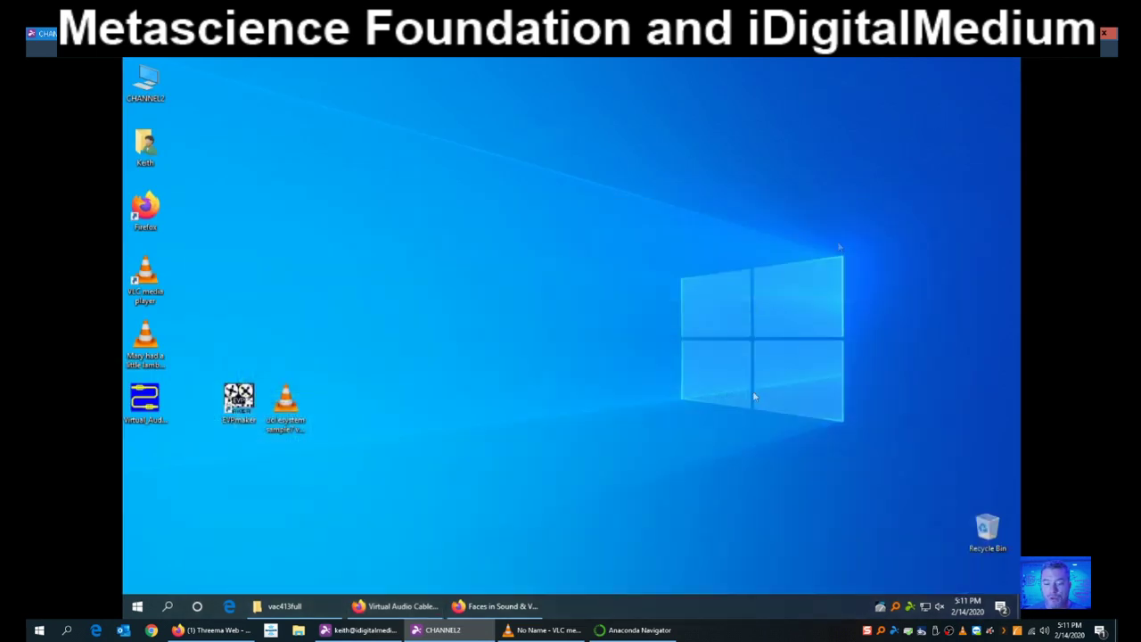
- Install Virtual Audio Cable 4.13 by running setup64.exe from the vac413full folder with the default folders, accepting its device driver
{"action": "left_click", "coordinate": [285, 606]}
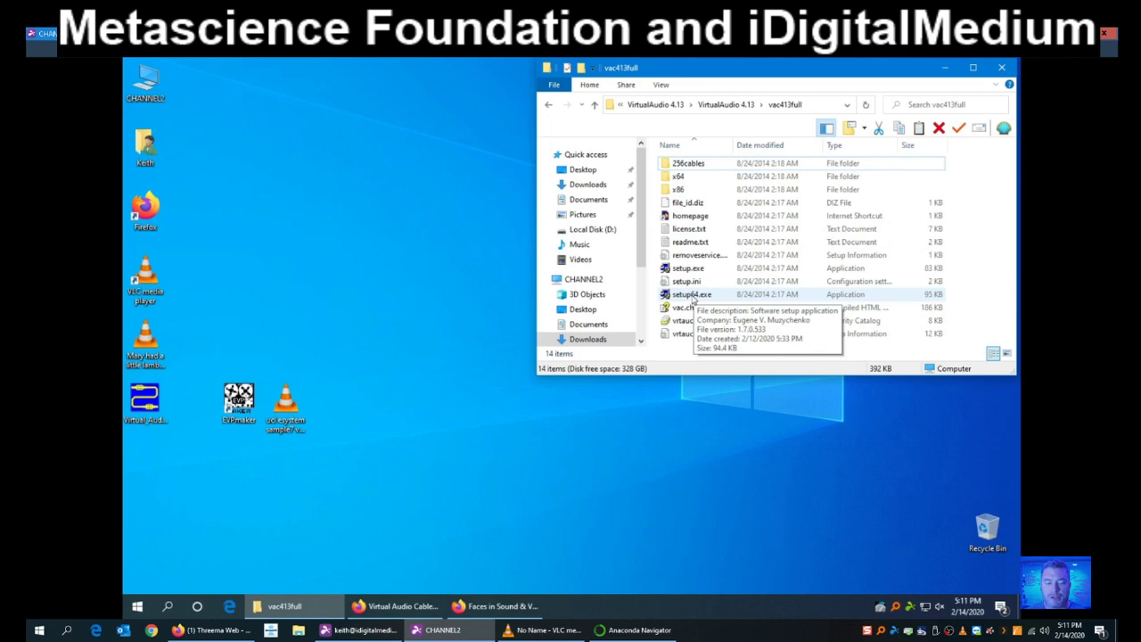
{"action": "double_click", "coordinate": [694, 299]}
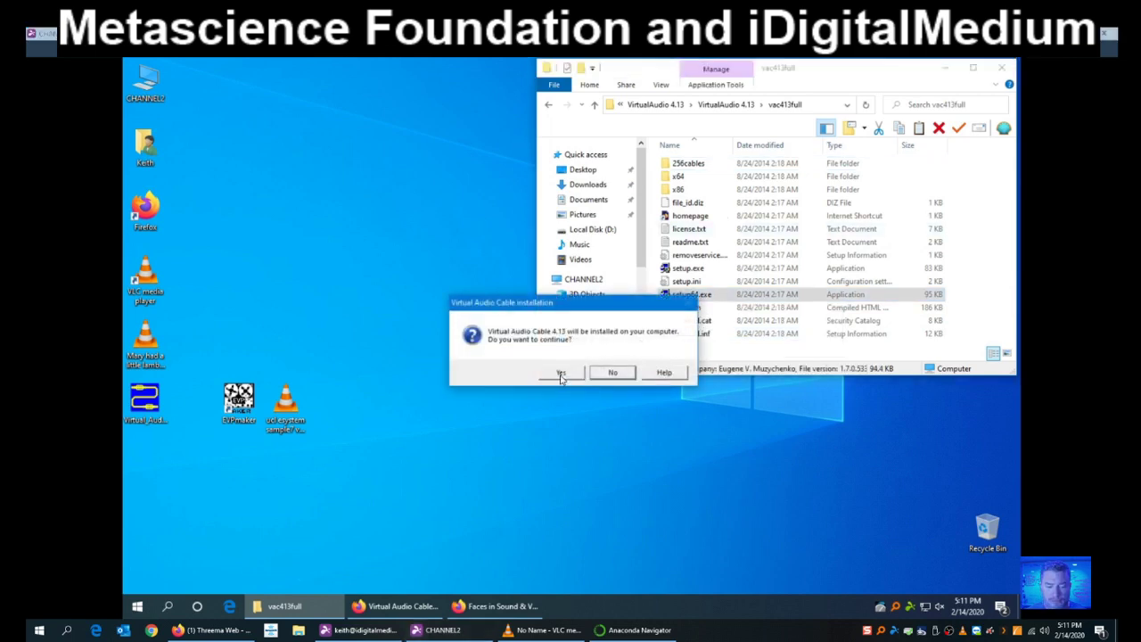
{"action": "left_click", "coordinate": [555, 372]}
{"action": "left_click", "coordinate": [536, 443]}
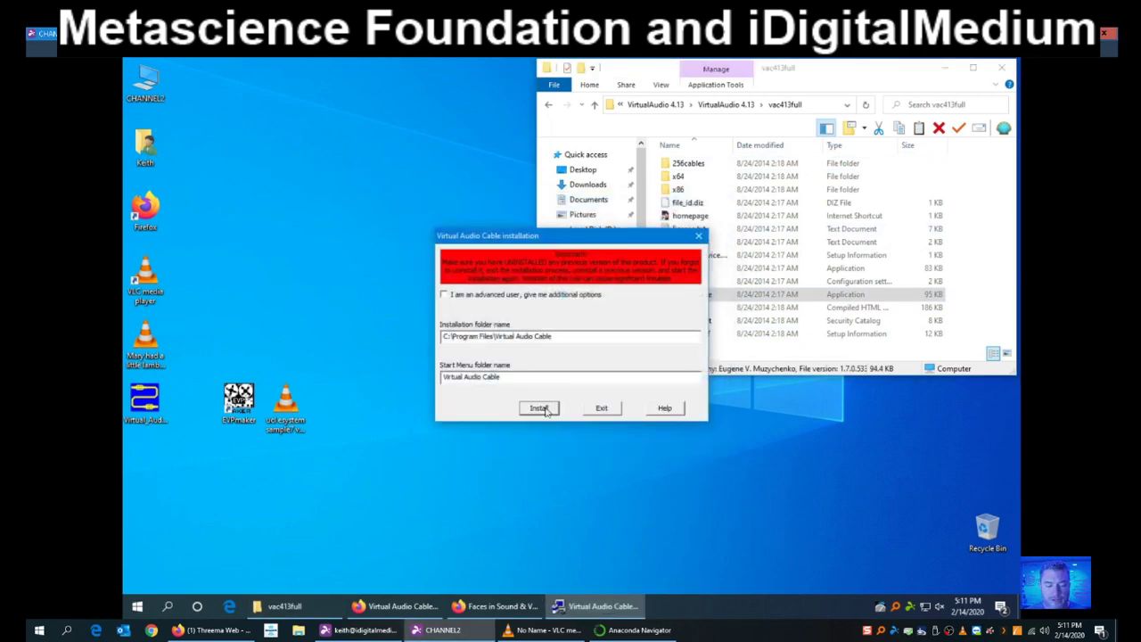
{"action": "left_click", "coordinate": [545, 409]}
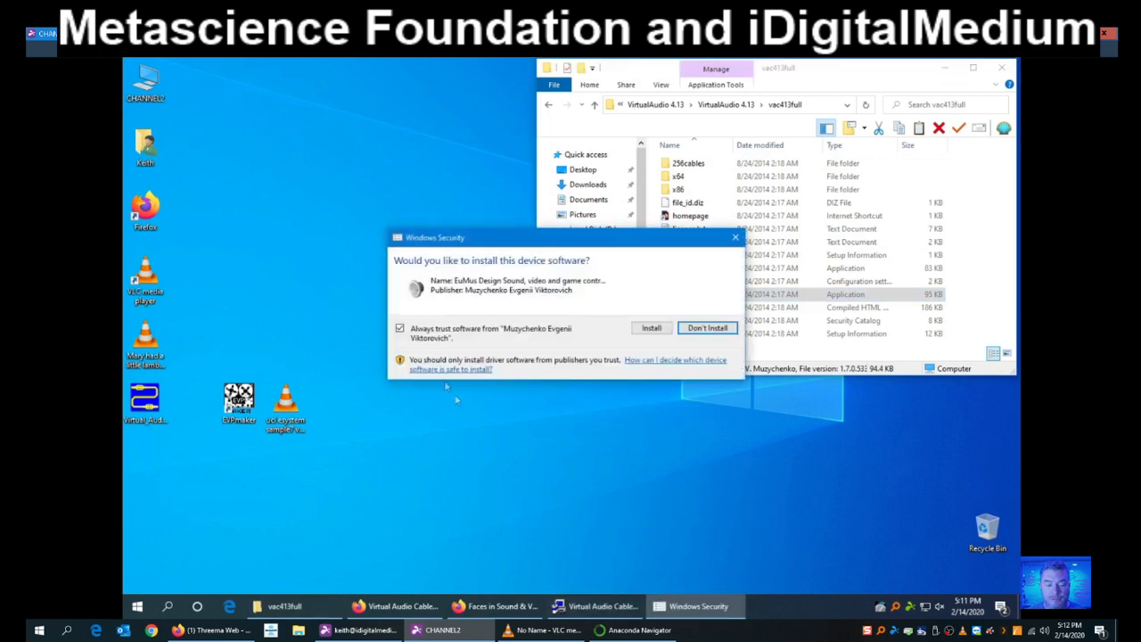
{"action": "left_click", "coordinate": [651, 328]}
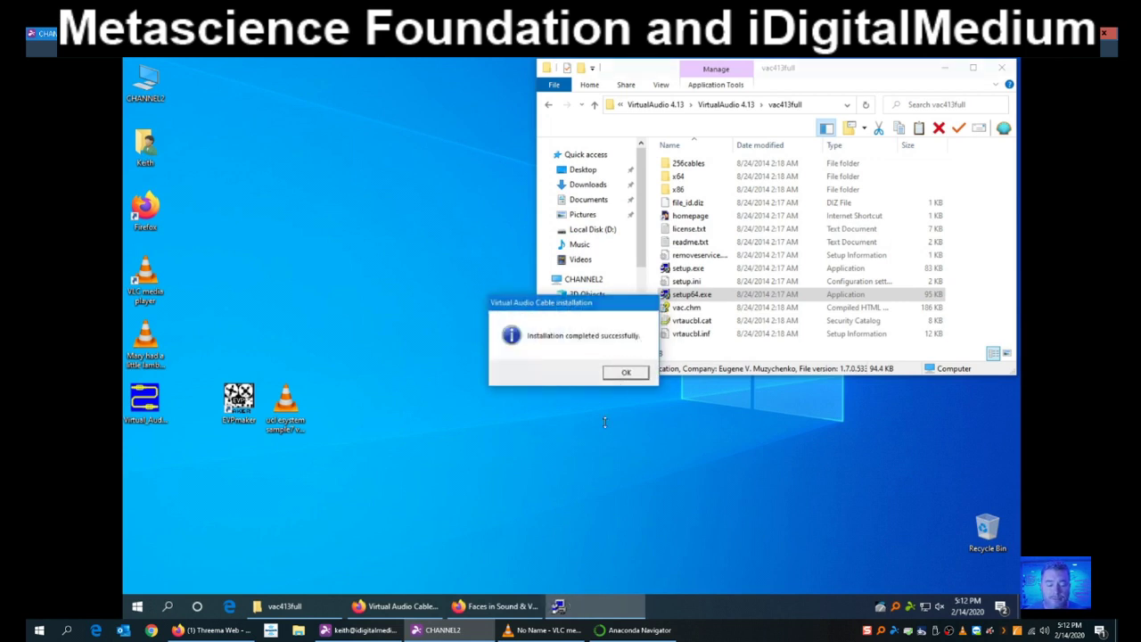
{"action": "left_click", "coordinate": [626, 373]}
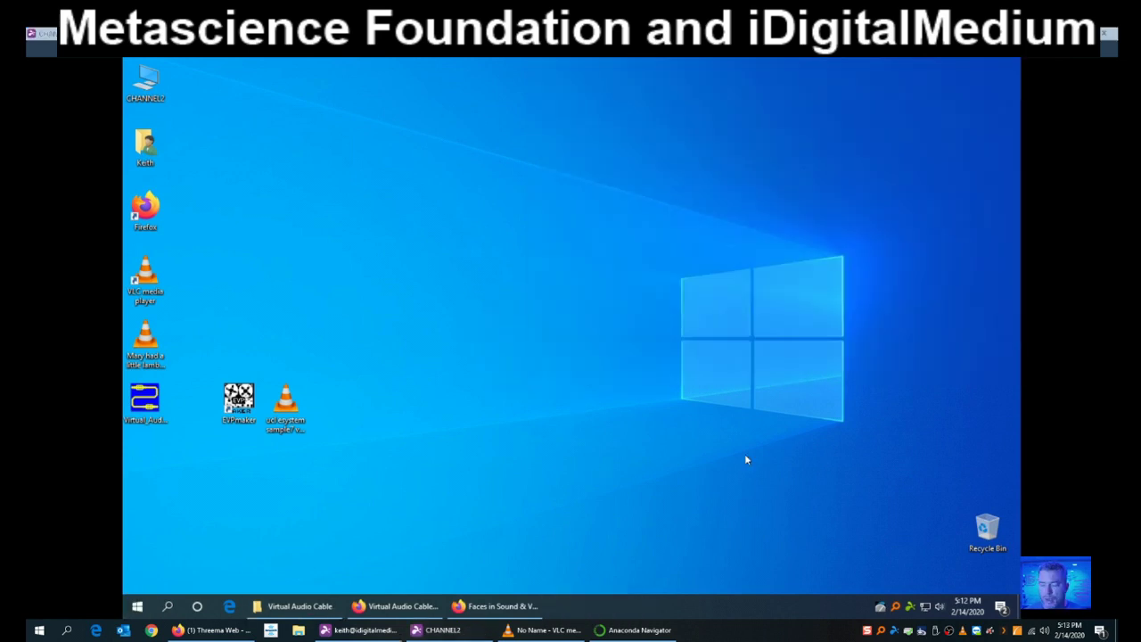
- Launch the Virtual Audio Cable control panel from the installed programs
{"action": "left_click", "coordinate": [137, 606]}
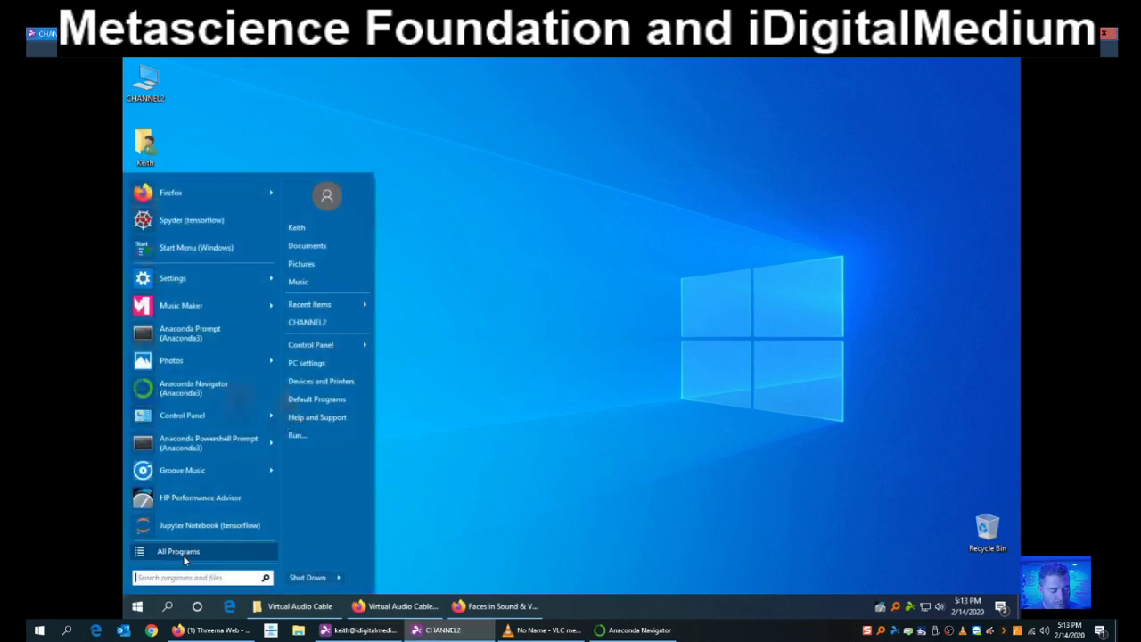
{"action": "left_click", "coordinate": [184, 558]}
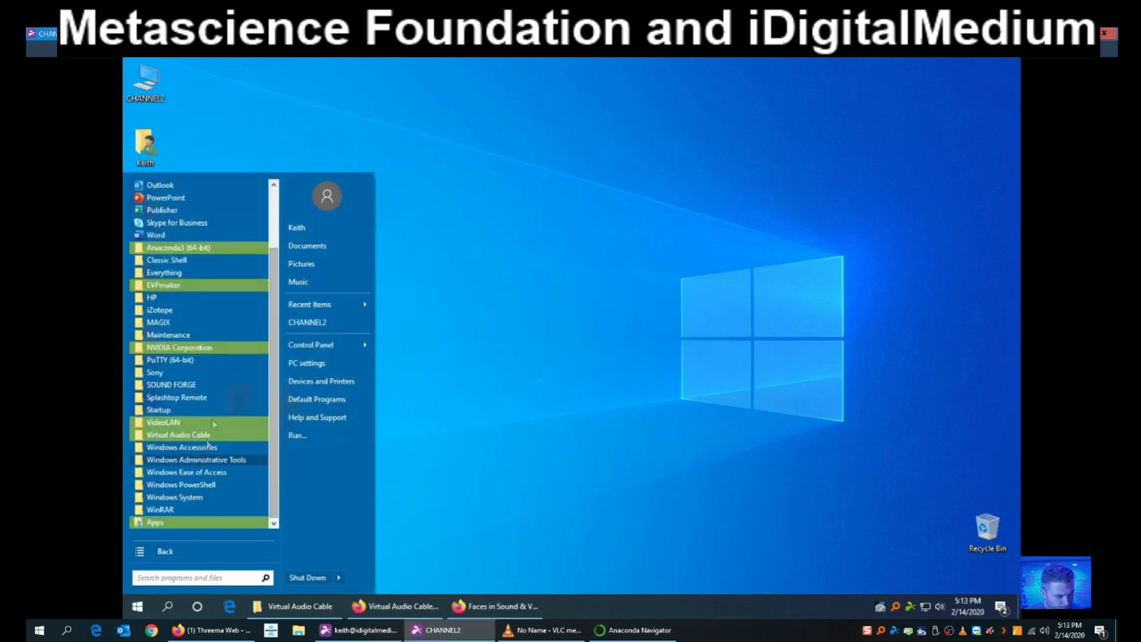
{"action": "left_click", "coordinate": [174, 435]}
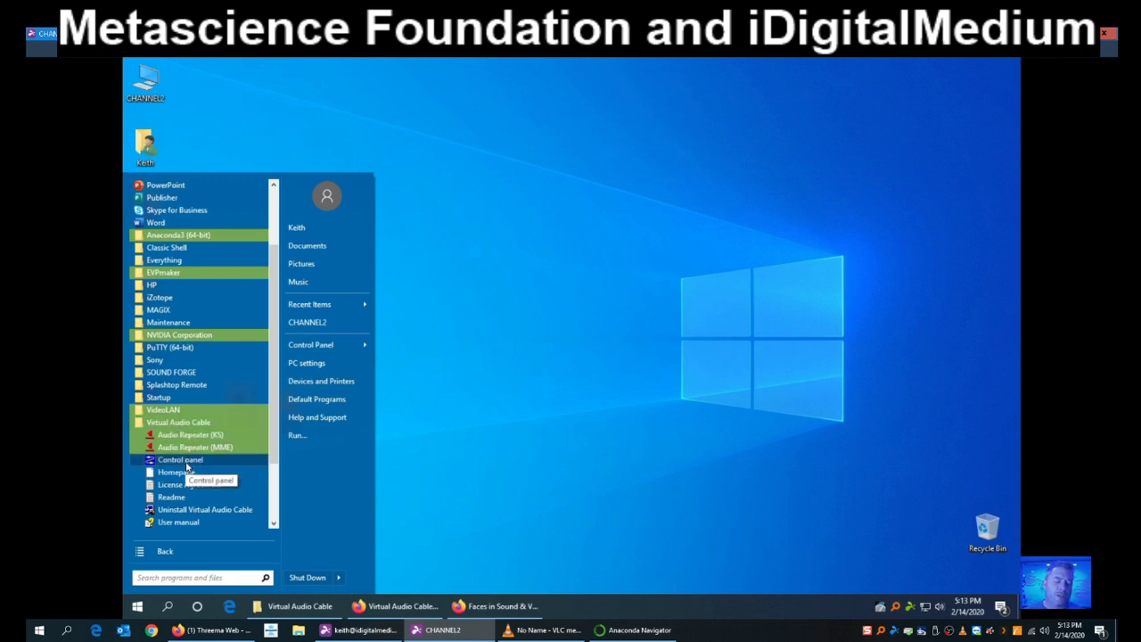
{"action": "left_click", "coordinate": [183, 460]}
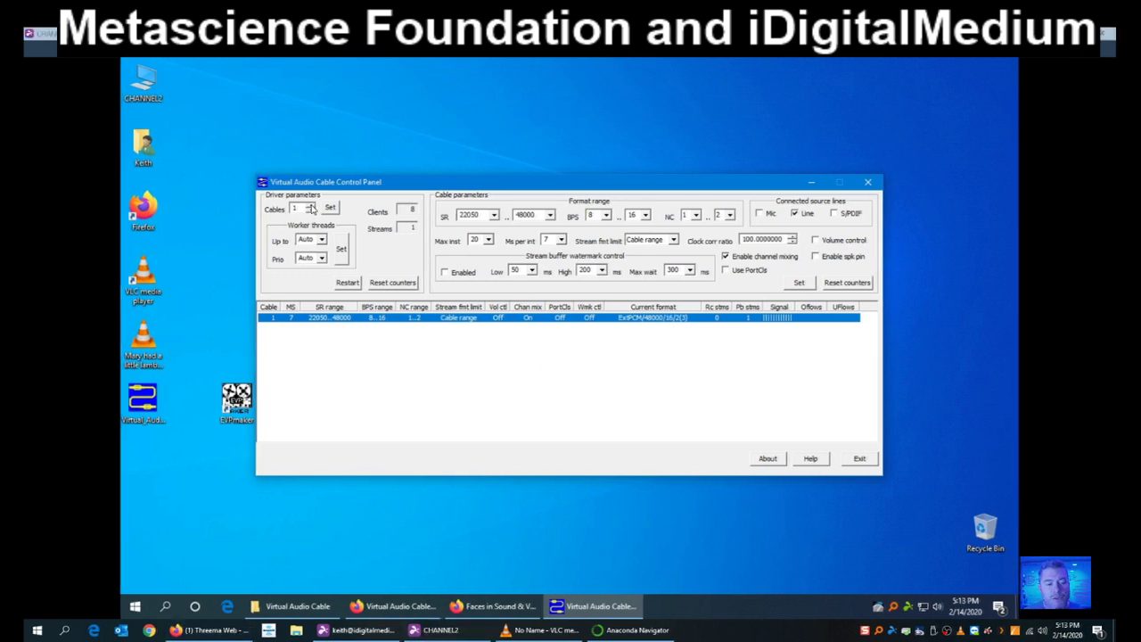
- Try to set the number of virtual cables to 4 from the non-privileged account, and exit the control panel
{"action": "left_click", "coordinate": [311, 208]}
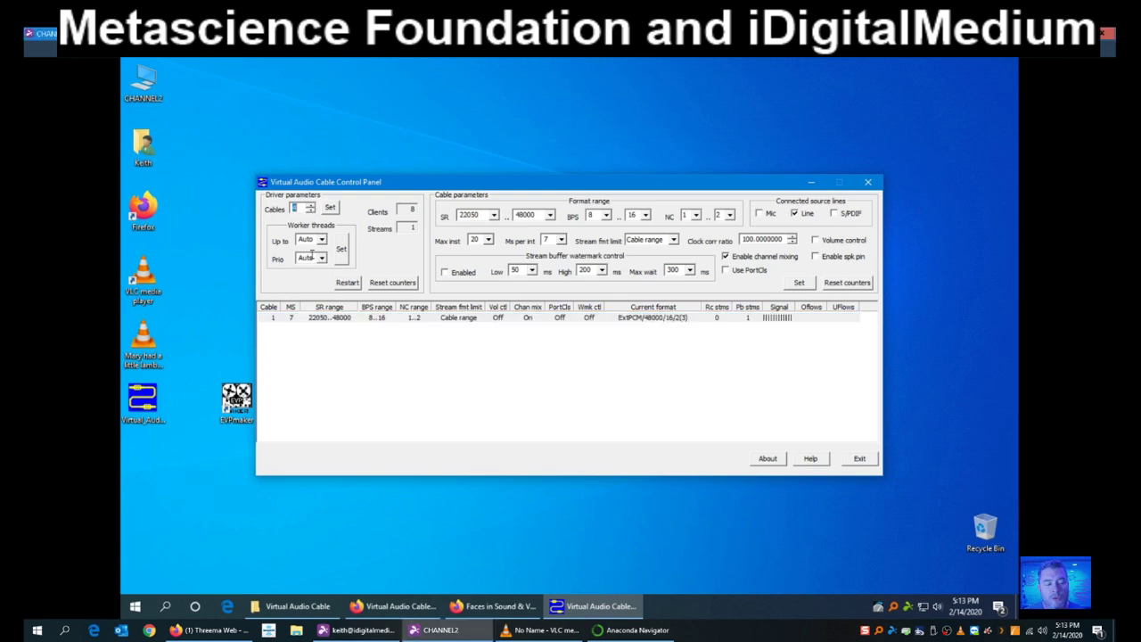
{"action": "left_click_drag", "start_coordinate": [413, 189], "coordinate": [421, 185]}
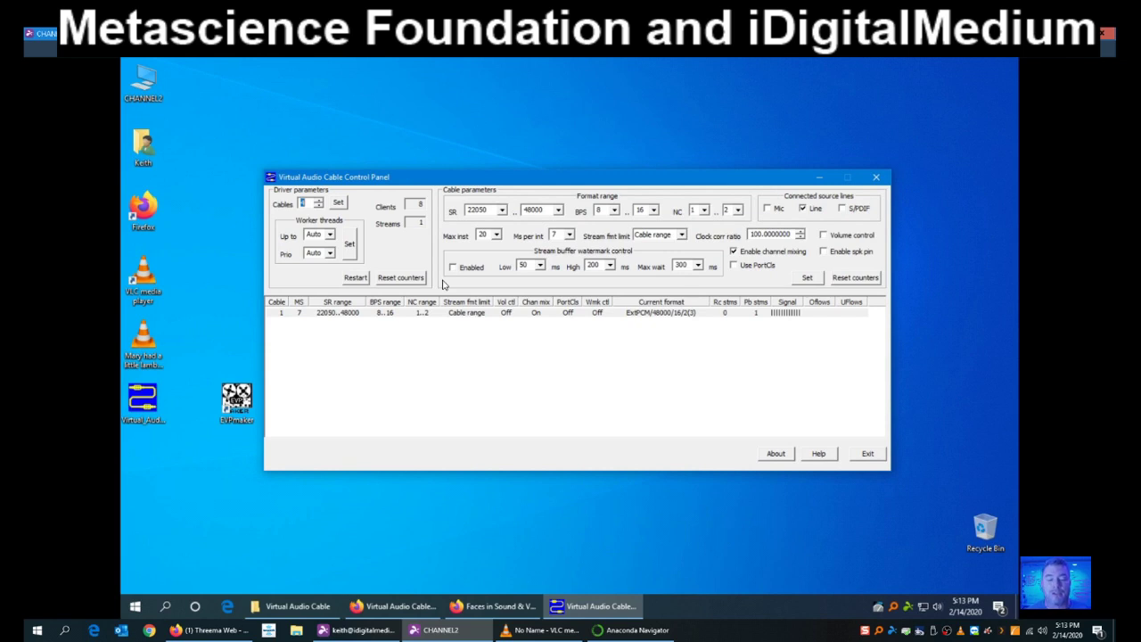
{"action": "left_click", "coordinate": [338, 205]}
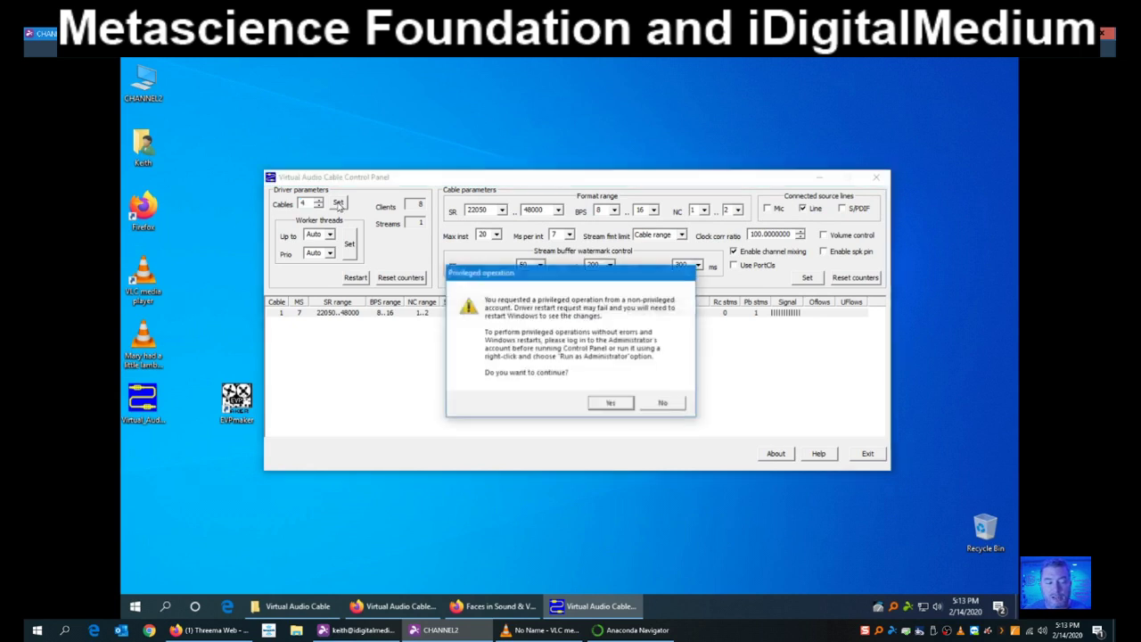
{"action": "left_click", "coordinate": [610, 404]}
{"action": "left_click", "coordinate": [657, 373]}
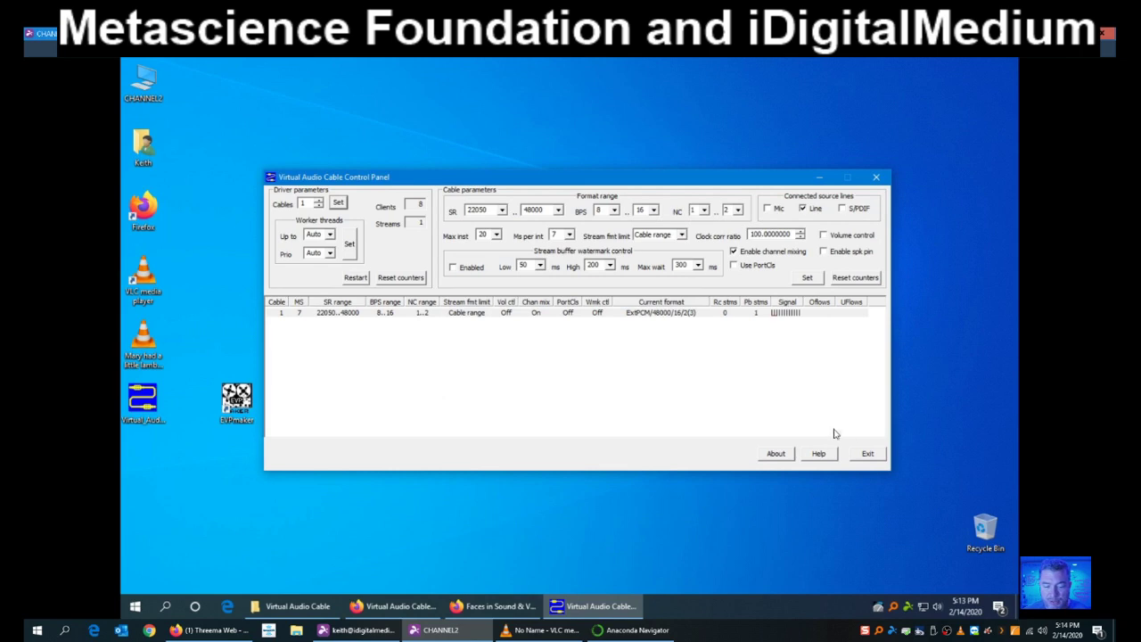
{"action": "left_click", "coordinate": [867, 453]}
- Run the Virtual Audio Cable control panel as administrator
{"action": "left_click", "coordinate": [135, 606]}
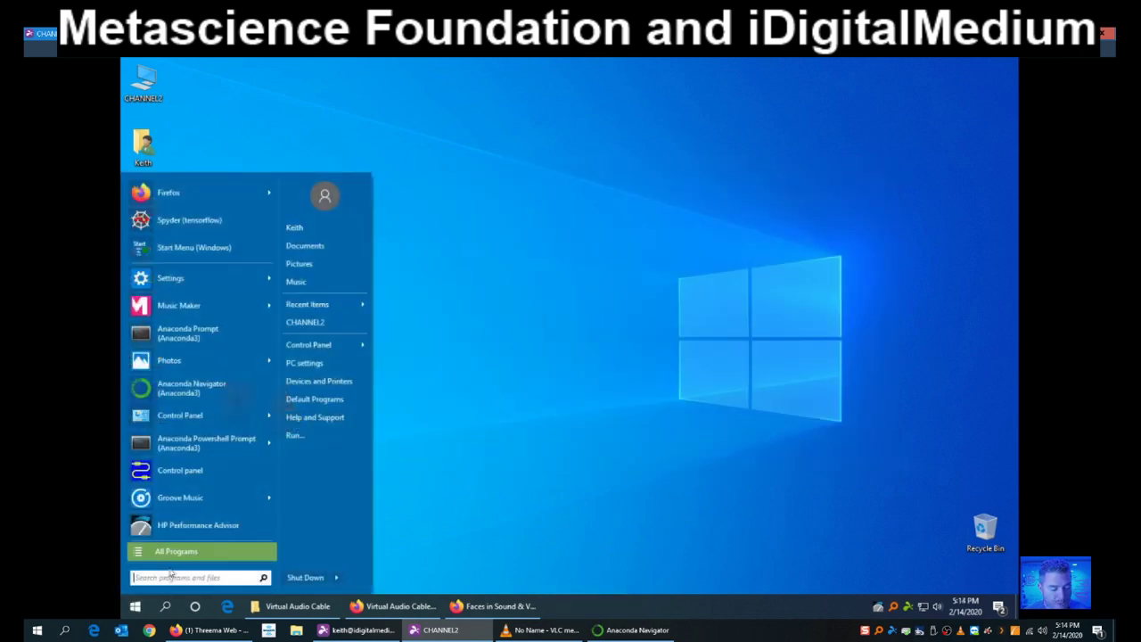
{"action": "left_click", "coordinate": [178, 553]}
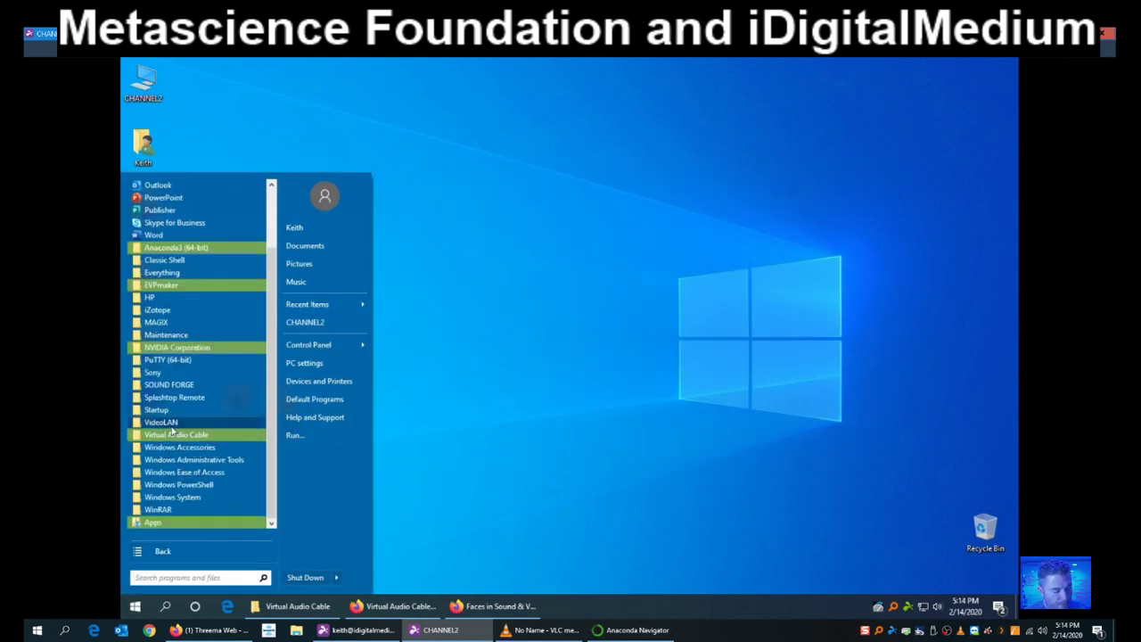
{"action": "left_click", "coordinate": [192, 434]}
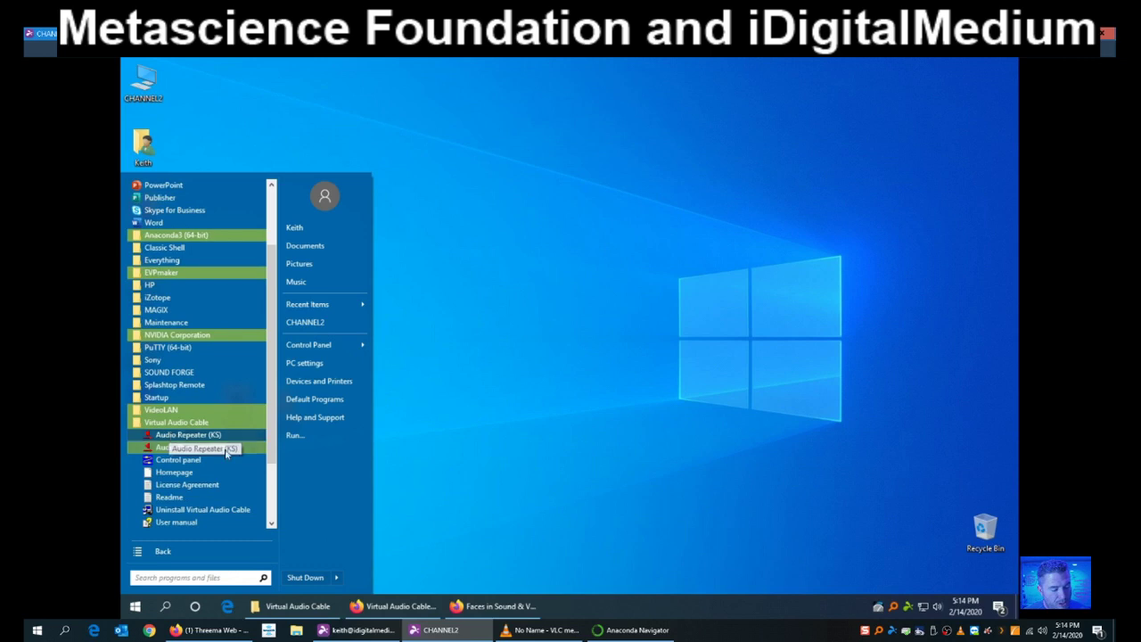
{"action": "right_click", "coordinate": [170, 459]}
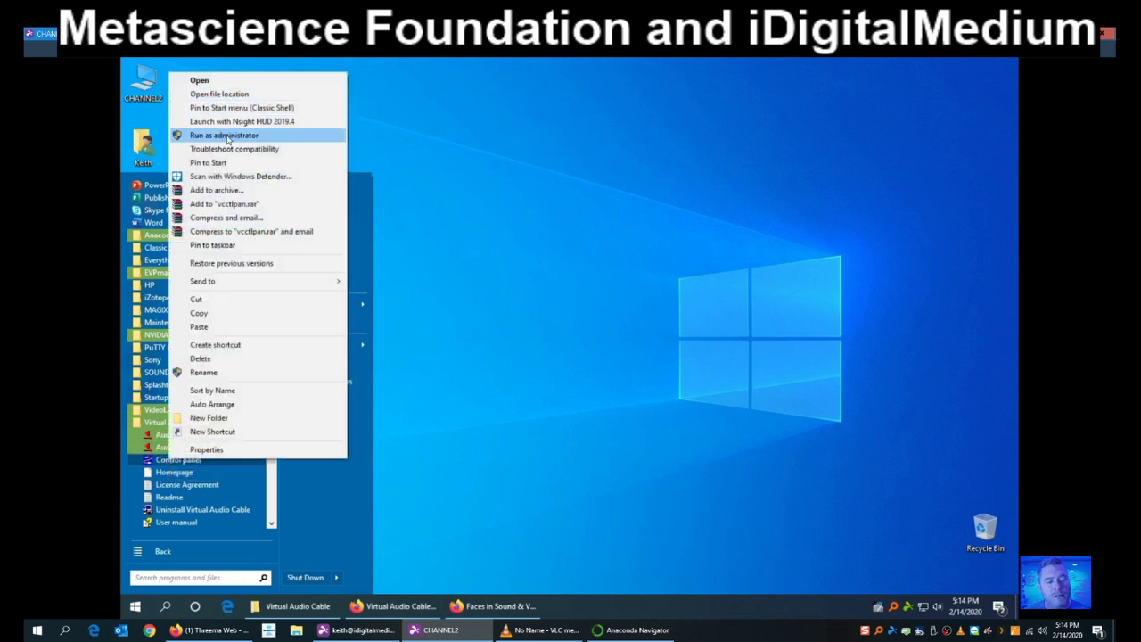
{"action": "left_click", "coordinate": [226, 136]}
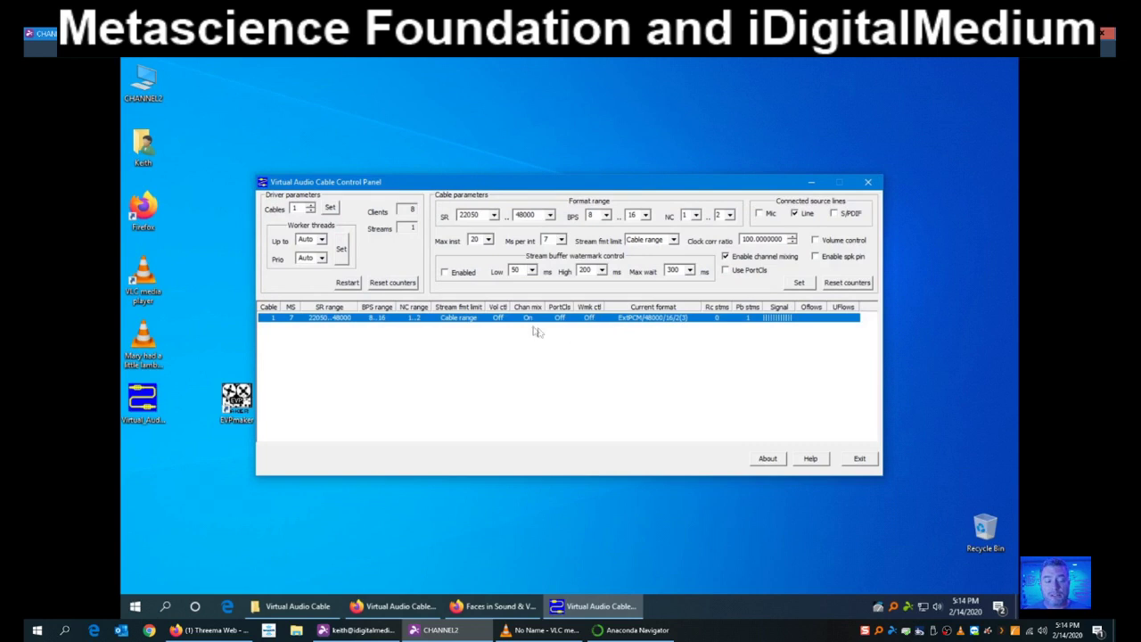
- Try to set the number of virtual cables to 8 in the administrator session
{"action": "left_click", "coordinate": [311, 208]}
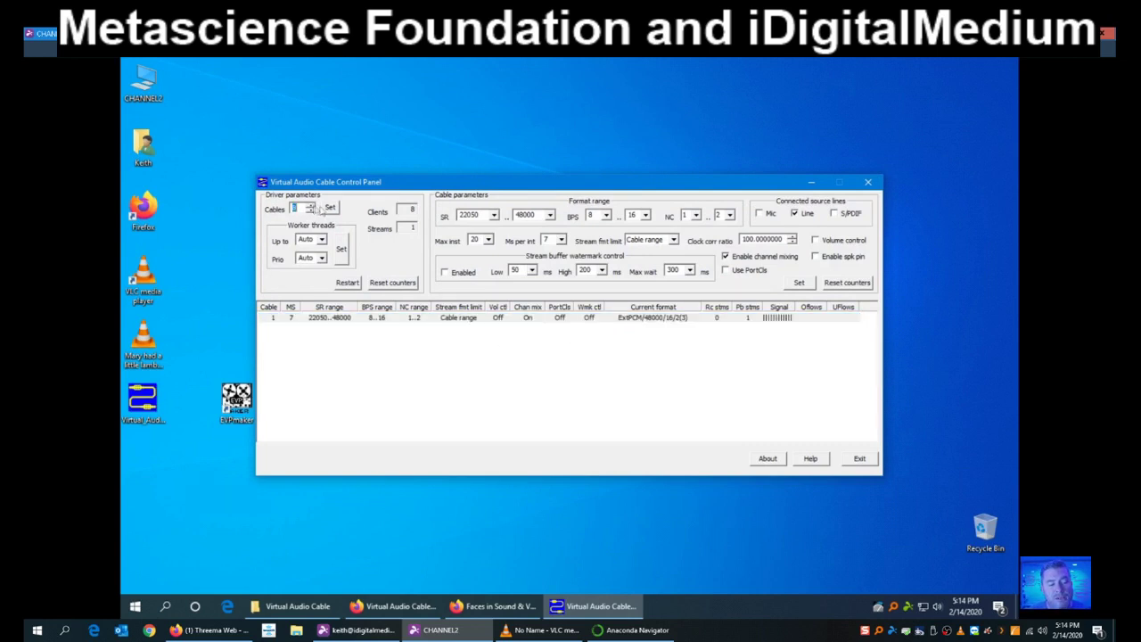
{"action": "left_click", "coordinate": [330, 209]}
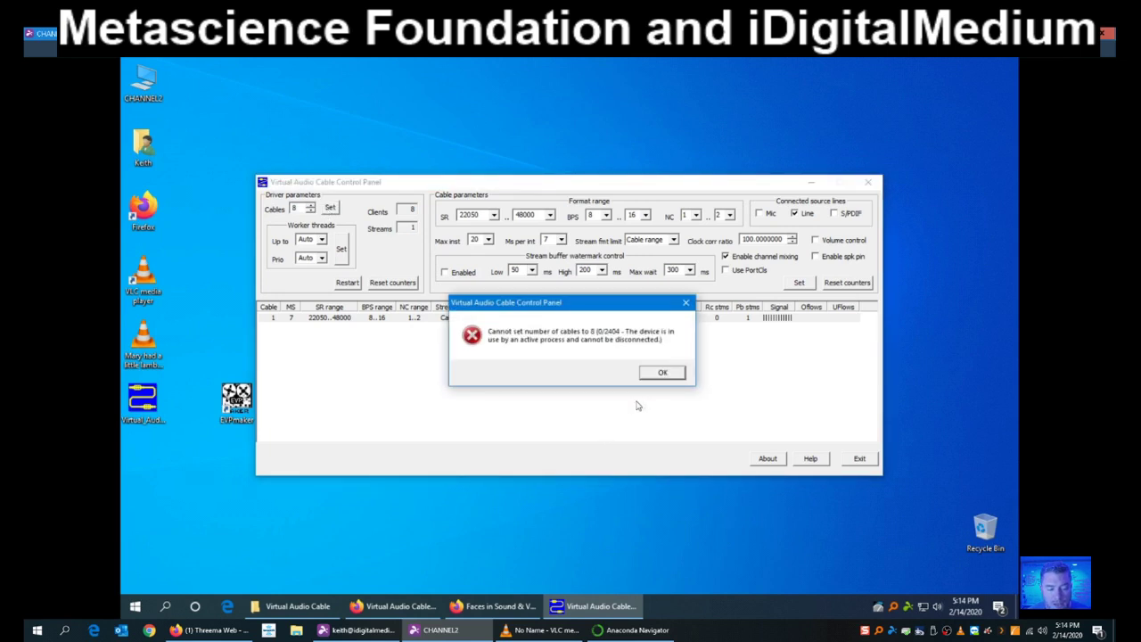
{"action": "left_click", "coordinate": [661, 378]}
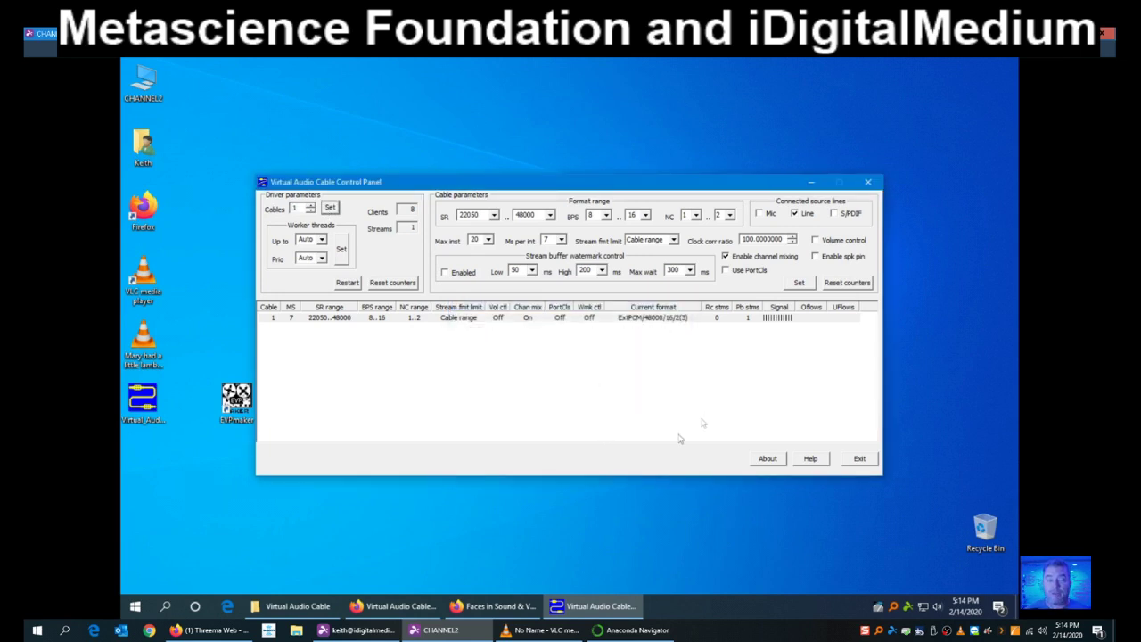
- Open the Windows volume mixer and, from its System Sounds entry, the list of recording devices in the Sound settings
{"action": "right_click", "coordinate": [936, 607]}
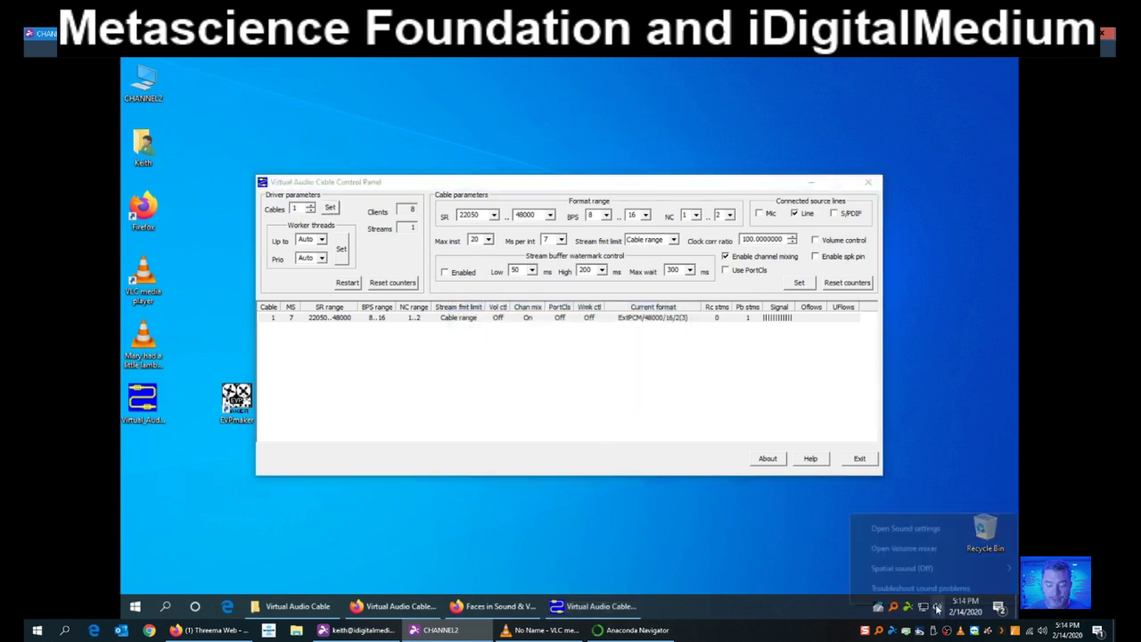
{"action": "left_click", "coordinate": [908, 550]}
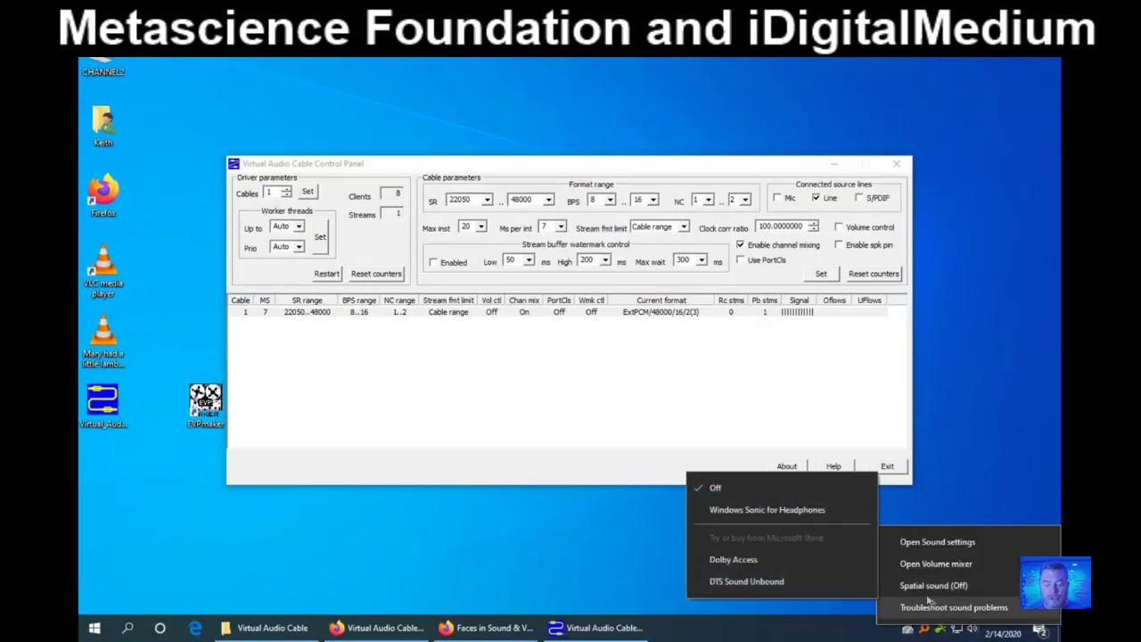
{"action": "mouse_move", "coordinate": [905, 575]}
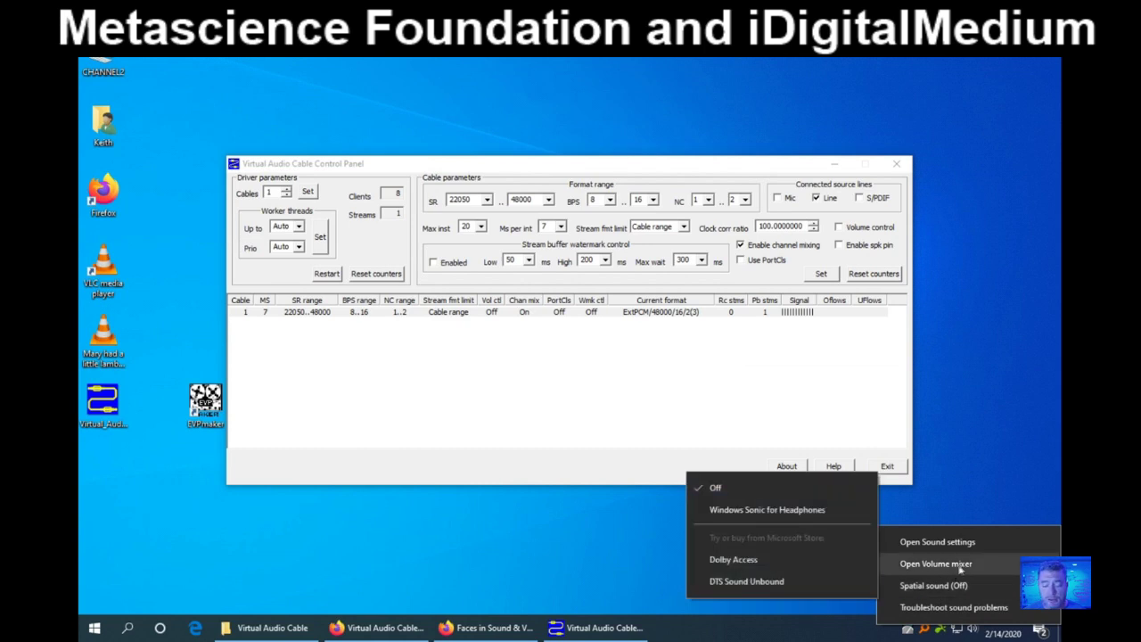
{"action": "left_click", "coordinate": [957, 564]}
{"action": "left_click", "coordinate": [864, 455]}
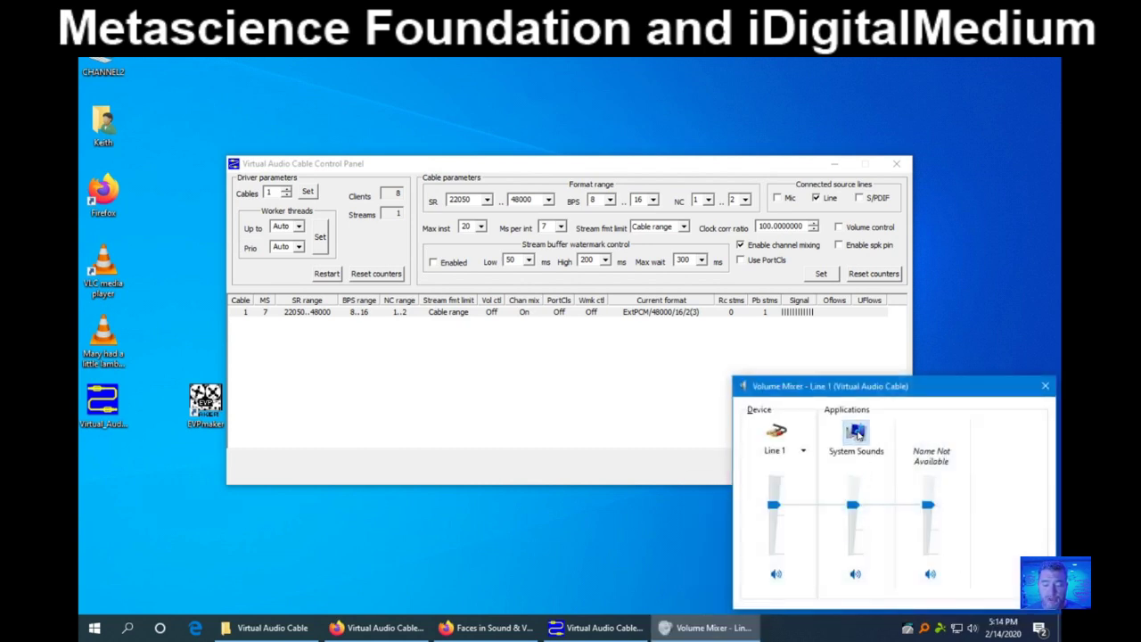
{"action": "left_click_drag", "start_coordinate": [328, 123], "coordinate": [547, 196]}
{"action": "left_click", "coordinate": [436, 204]}
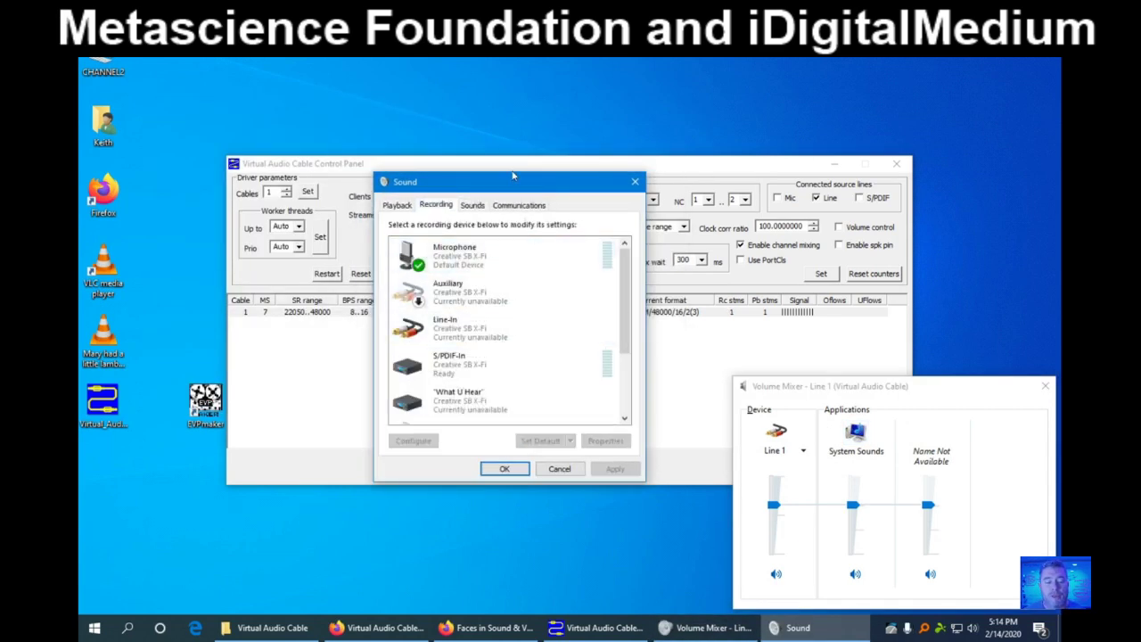
- Arrange the Sound and control panel windows side by side without overlap, and disable the Creative SB X-Fi microphone as a recording device
{"action": "left_click_drag", "start_coordinate": [553, 182], "coordinate": [635, 305]}
{"action": "left_click_drag", "start_coordinate": [589, 168], "coordinate": [591, 72]}
{"action": "left_click", "coordinate": [599, 415]}
{"action": "left_click", "coordinate": [975, 399]}
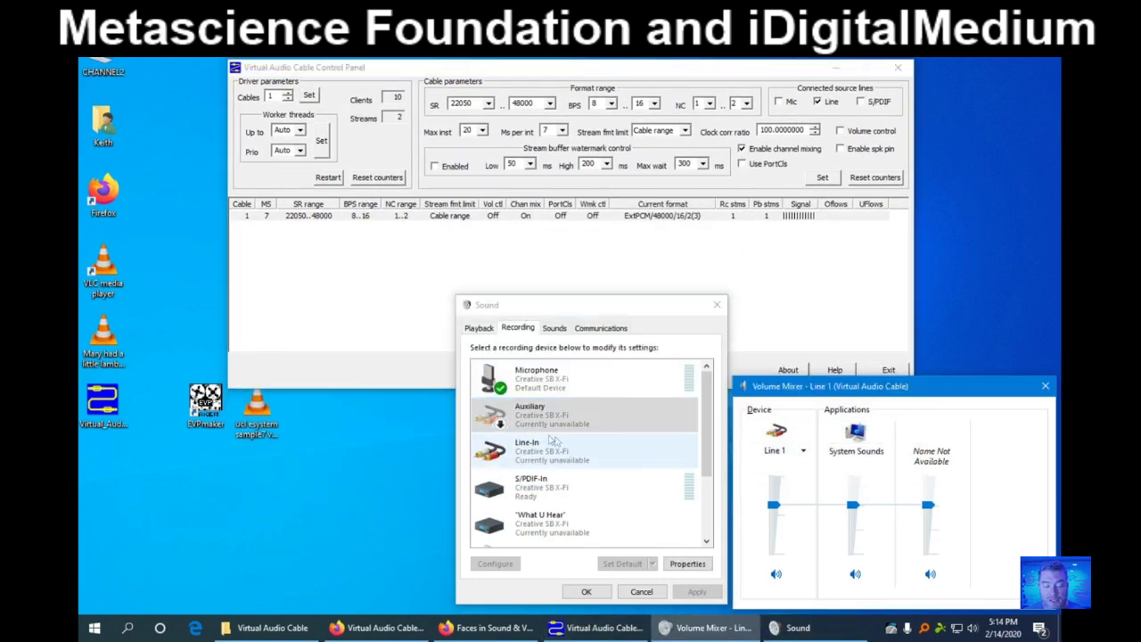
{"action": "right_click", "coordinate": [577, 379]}
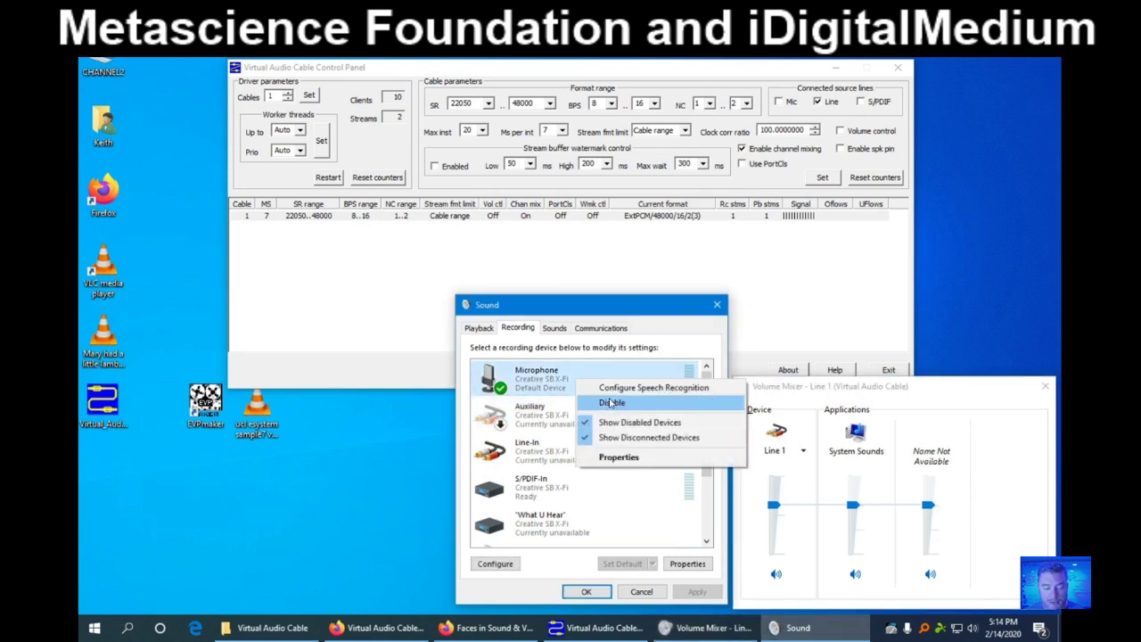
{"action": "left_click", "coordinate": [615, 402]}
- Disable the Creative SB X-Fi speakers and the Virtual Audio Cable Line 1 as playback devices
{"action": "left_click", "coordinate": [479, 328]}
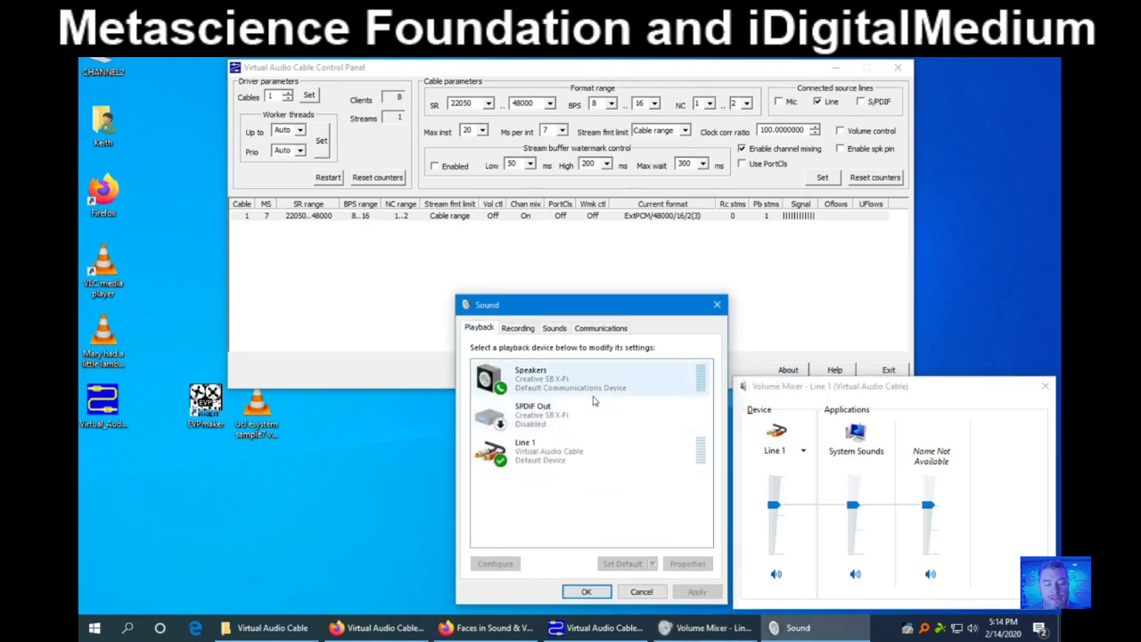
{"action": "right_click", "coordinate": [584, 378]}
{"action": "left_click", "coordinate": [627, 416]}
{"action": "right_click", "coordinate": [579, 454]}
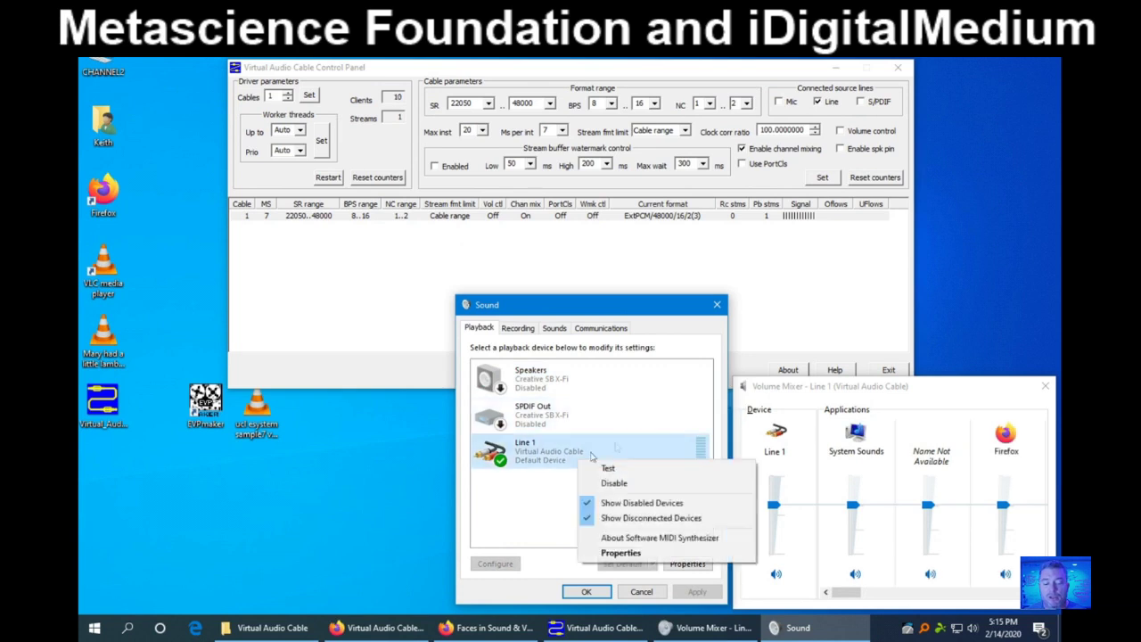
{"action": "left_click", "coordinate": [622, 485]}
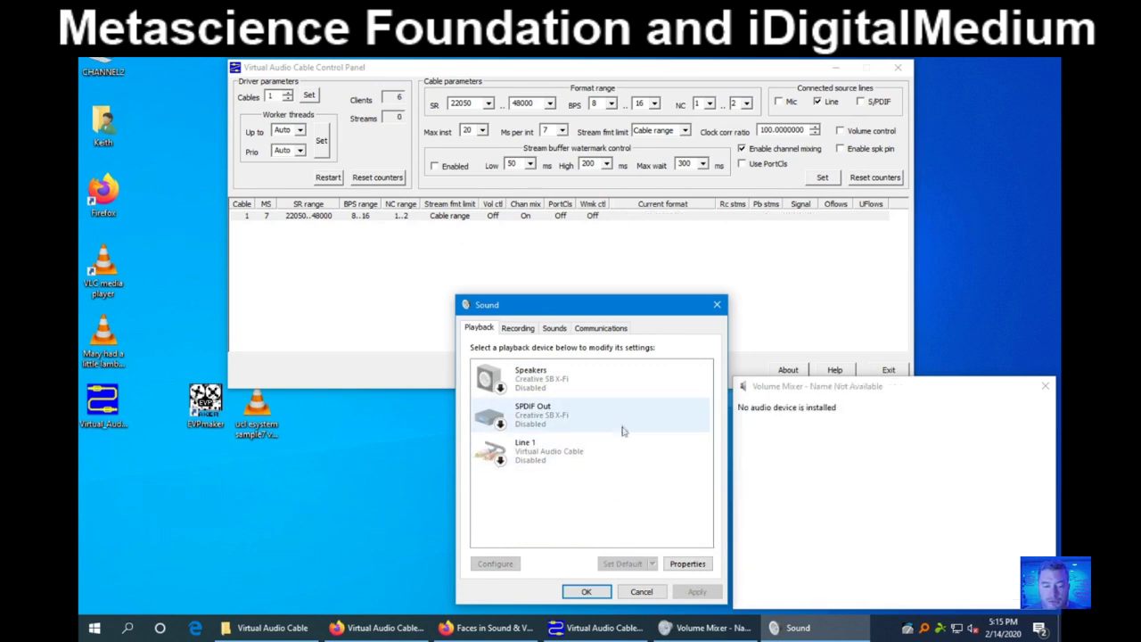
- Set the number of virtual cables to 8 in the Virtual Audio Cable control panel and exit it
{"action": "left_click", "coordinate": [568, 71]}
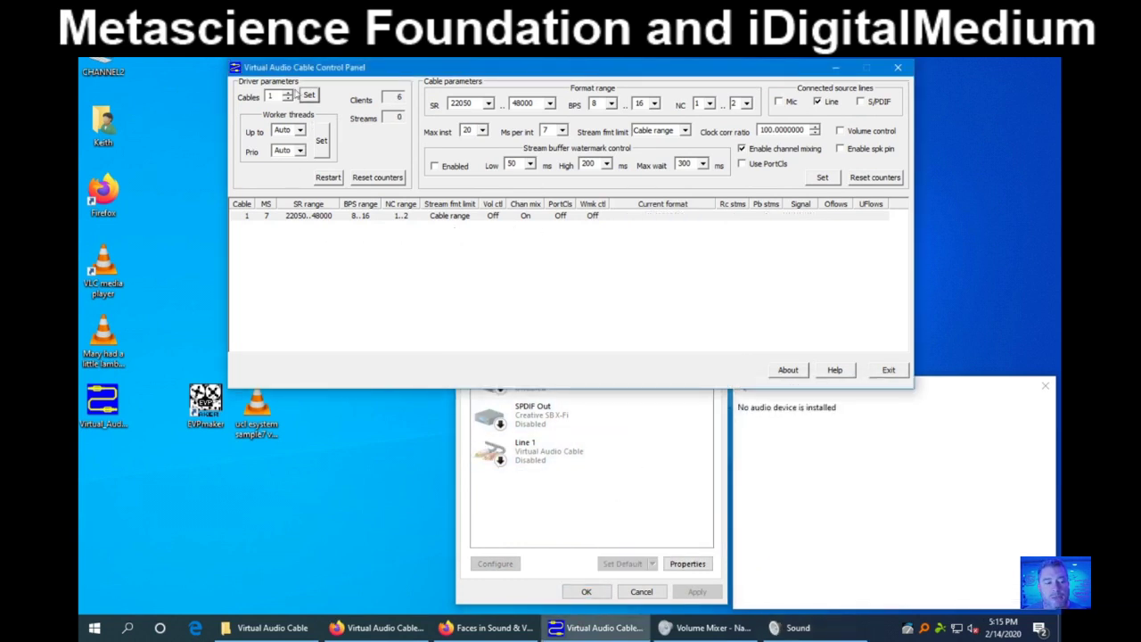
{"action": "left_click", "coordinate": [288, 94]}
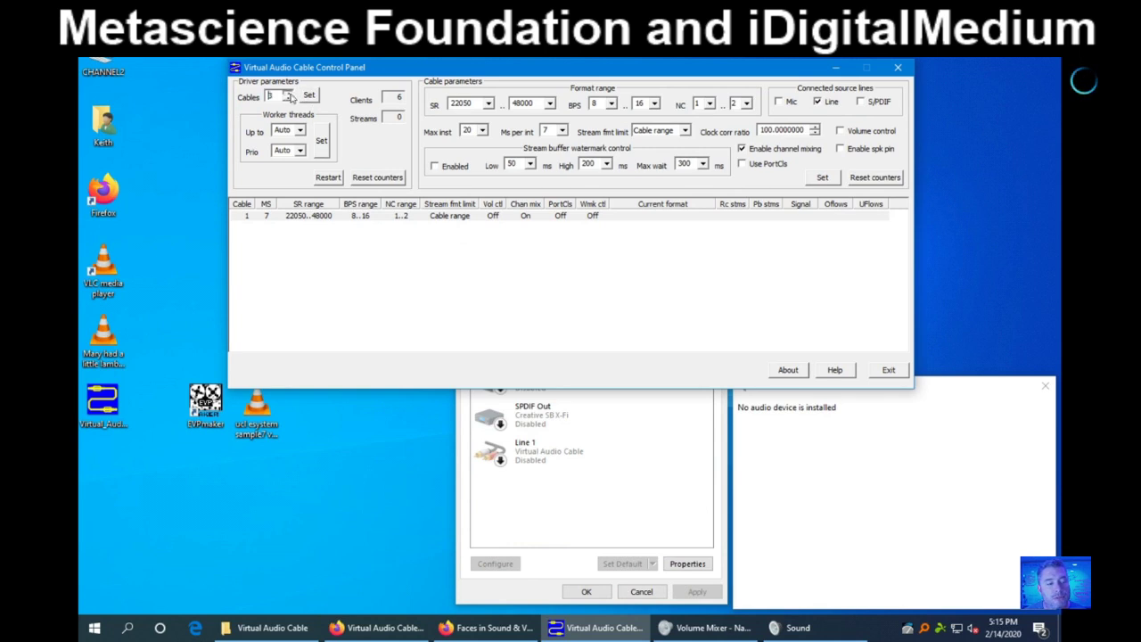
{"action": "type", "text": "8"}
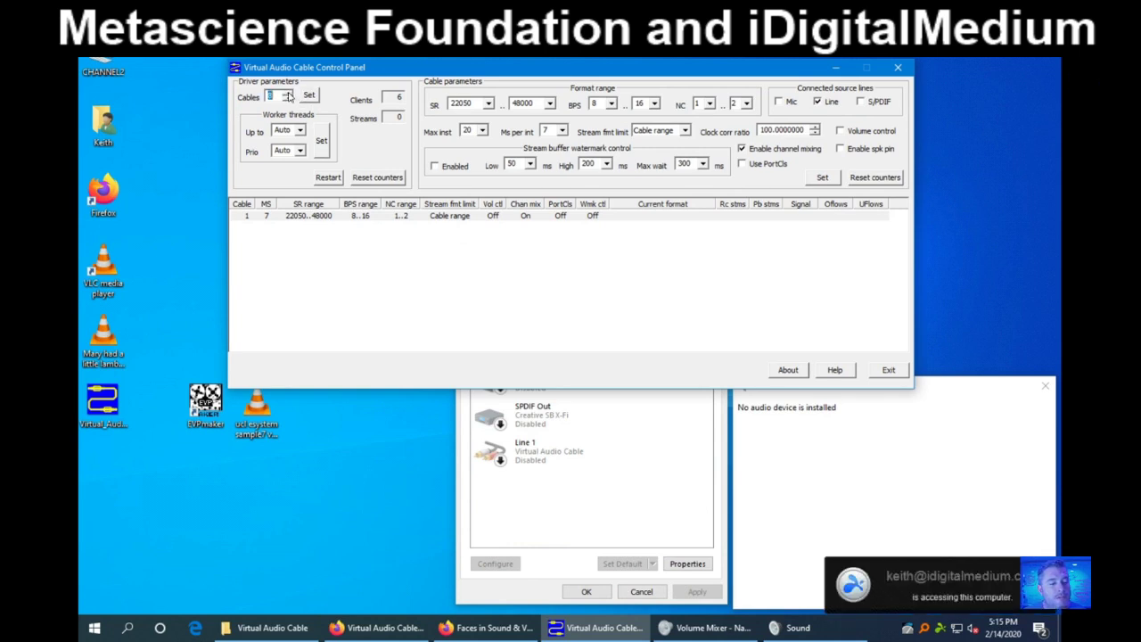
{"action": "left_click", "coordinate": [309, 96]}
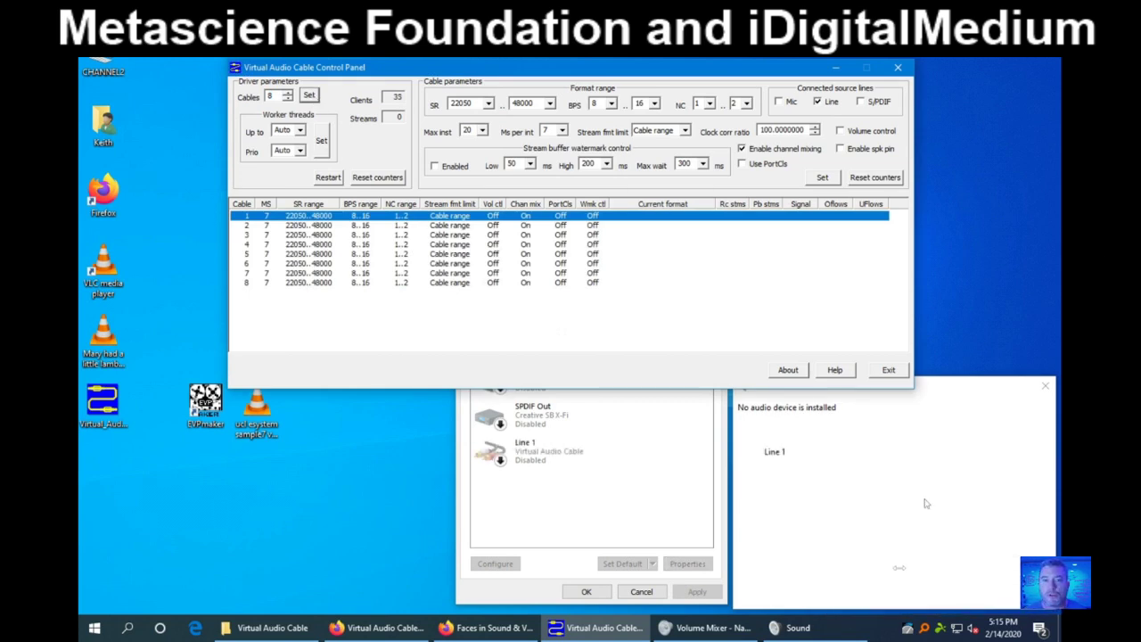
{"action": "left_click", "coordinate": [886, 370]}
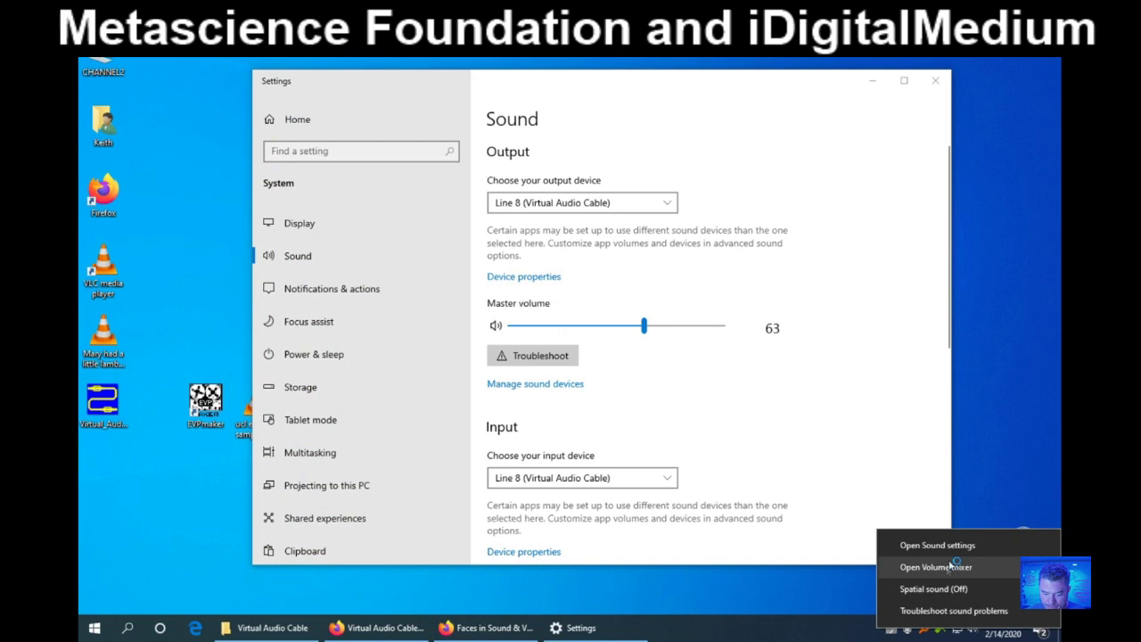
- Open the volume mixer and the Sound dialog from its System Sounds entry, and close the Settings window
{"action": "left_click", "coordinate": [951, 565]}
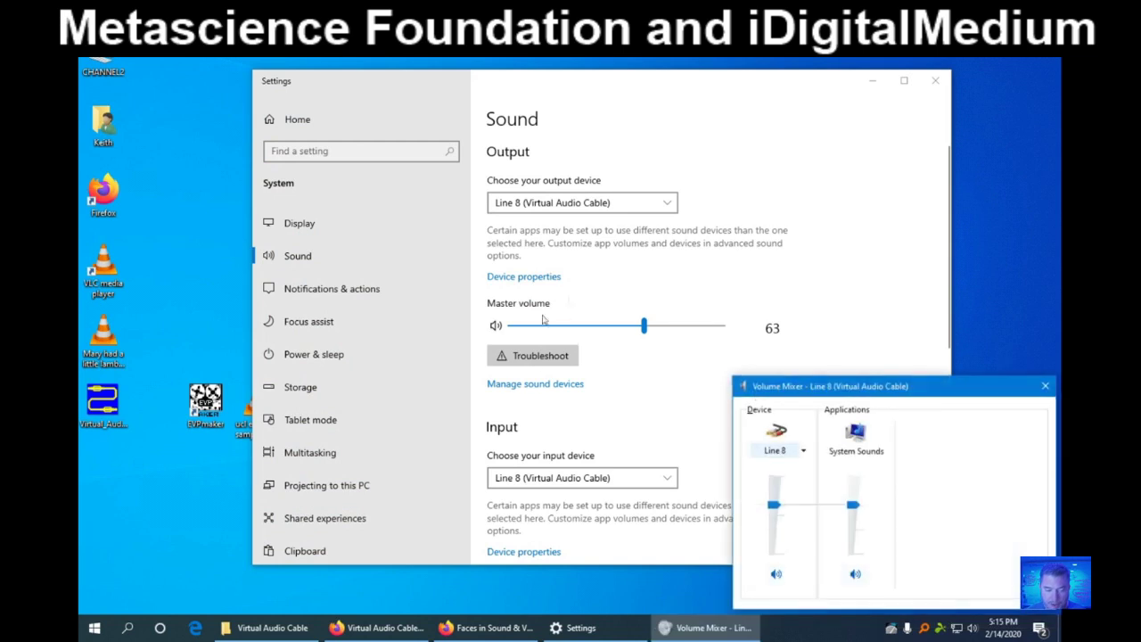
{"action": "left_click", "coordinate": [855, 435]}
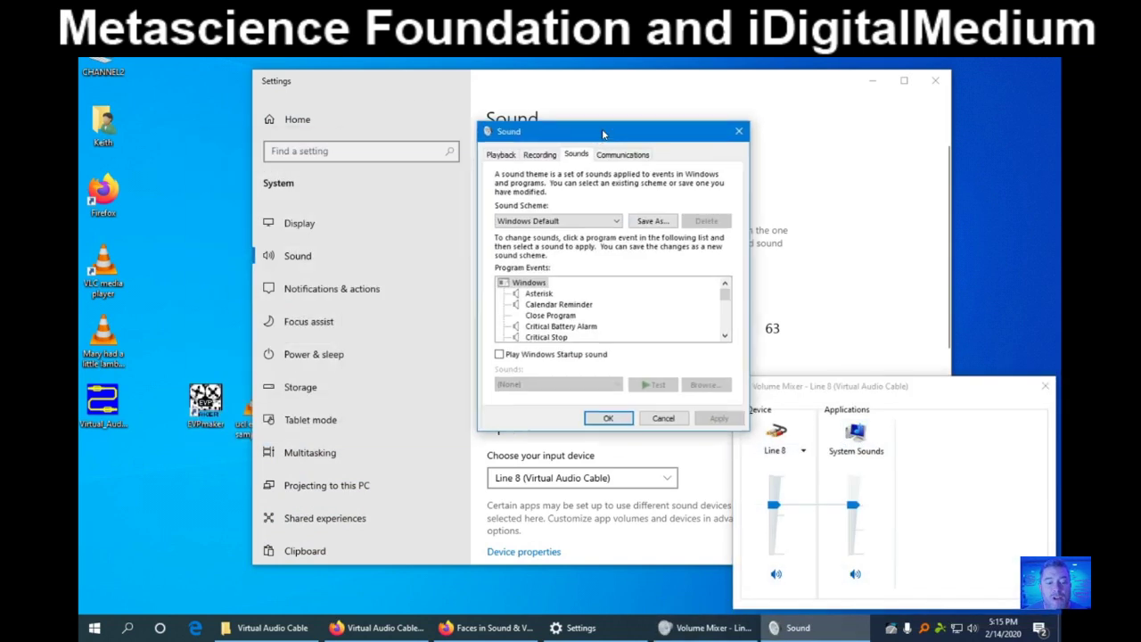
{"action": "left_click", "coordinate": [935, 81]}
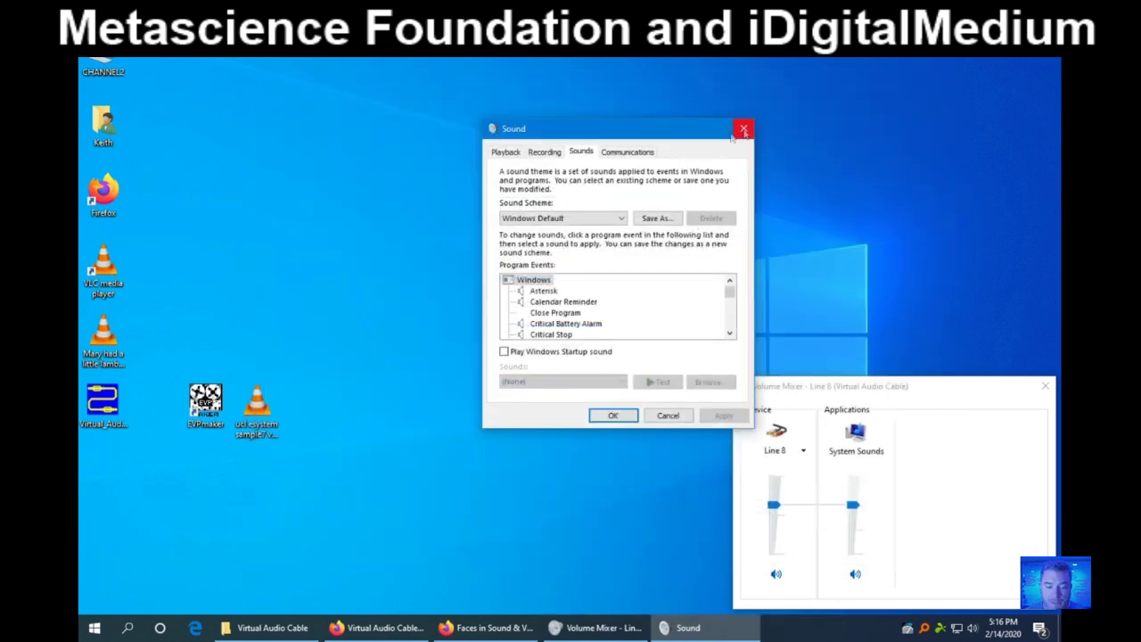
- Enable the Creative SB X-Fi speakers as a playback device
{"action": "left_click", "coordinate": [545, 151]}
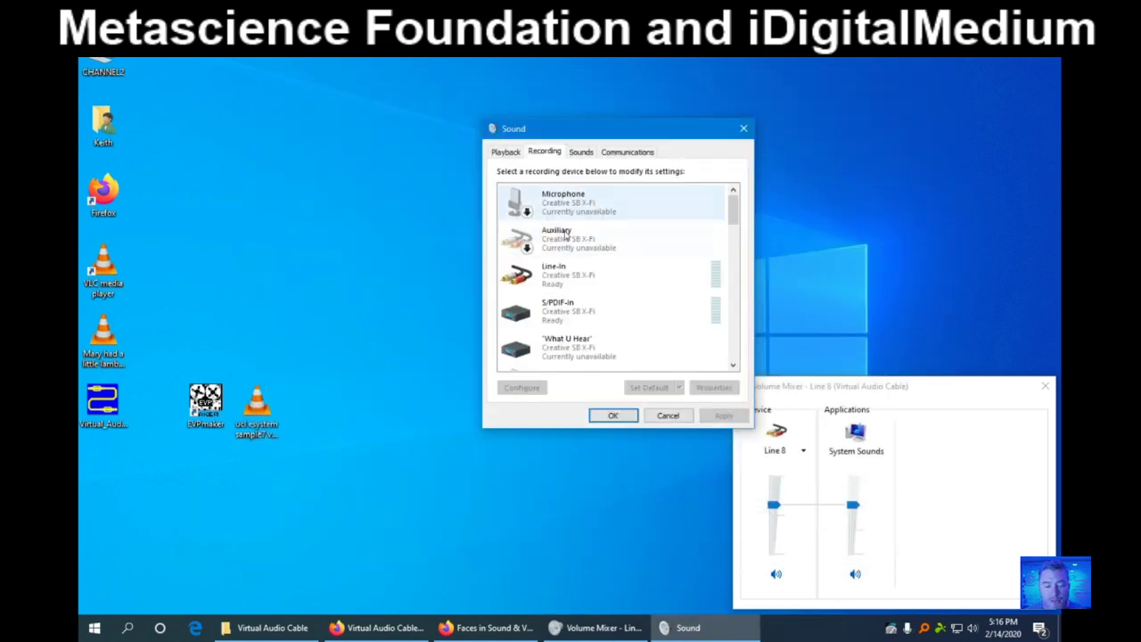
{"action": "left_click", "coordinate": [508, 152]}
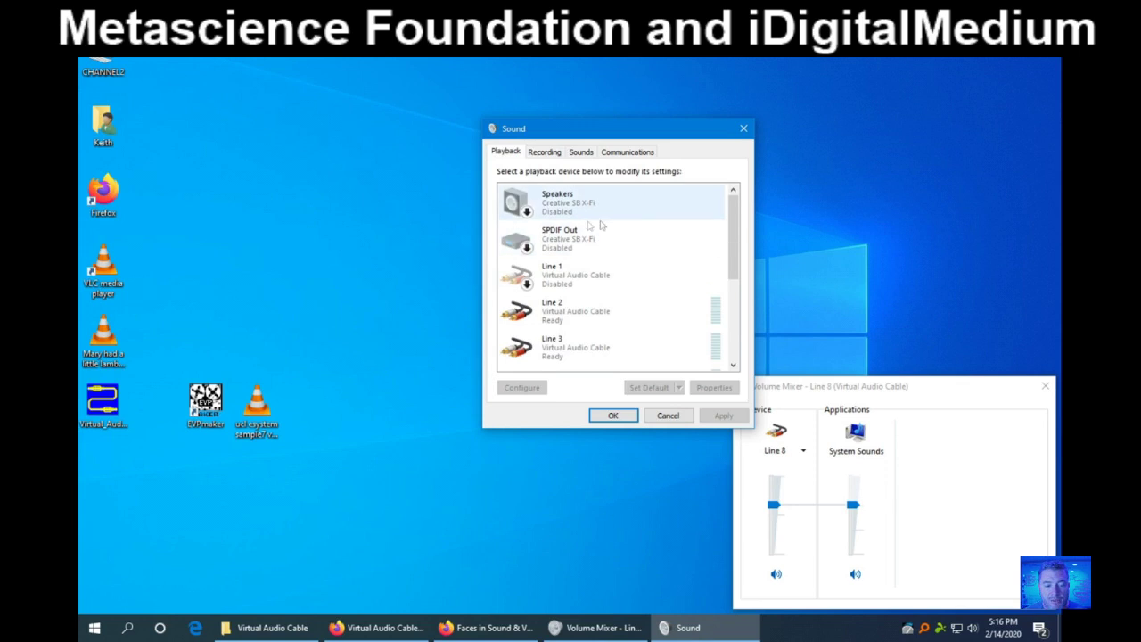
{"action": "right_click", "coordinate": [603, 212]}
{"action": "left_click", "coordinate": [657, 233]}
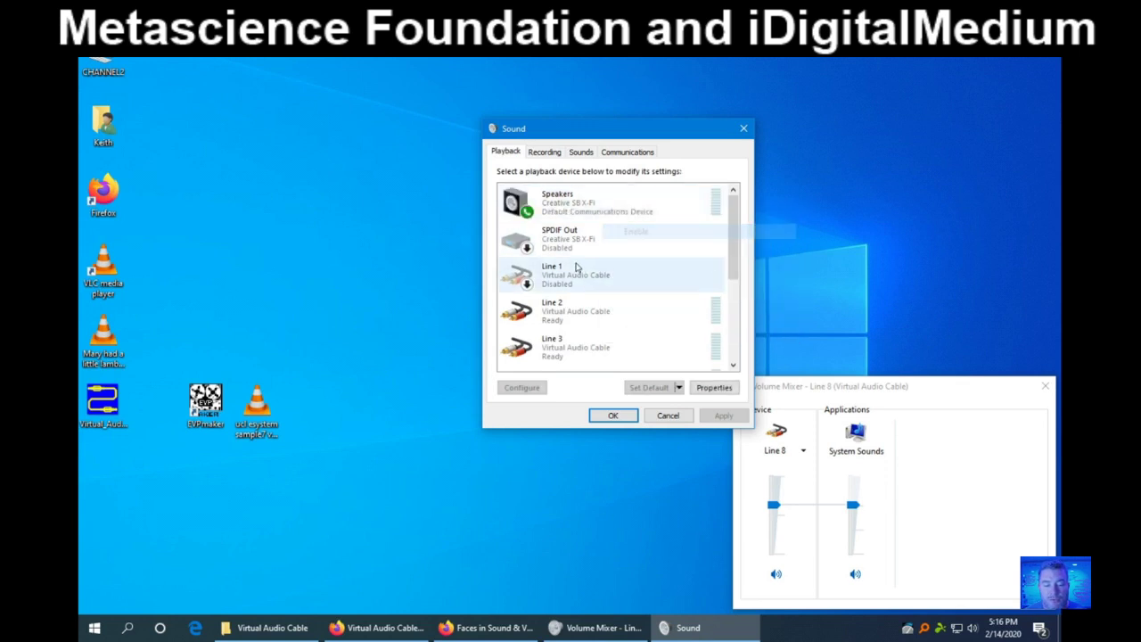
{"action": "scroll", "coordinate": [623, 267], "scroll_direction": "down", "scroll_amount": 1}
{"action": "scroll", "coordinate": [606, 239], "scroll_direction": "up", "scroll_amount": 1}
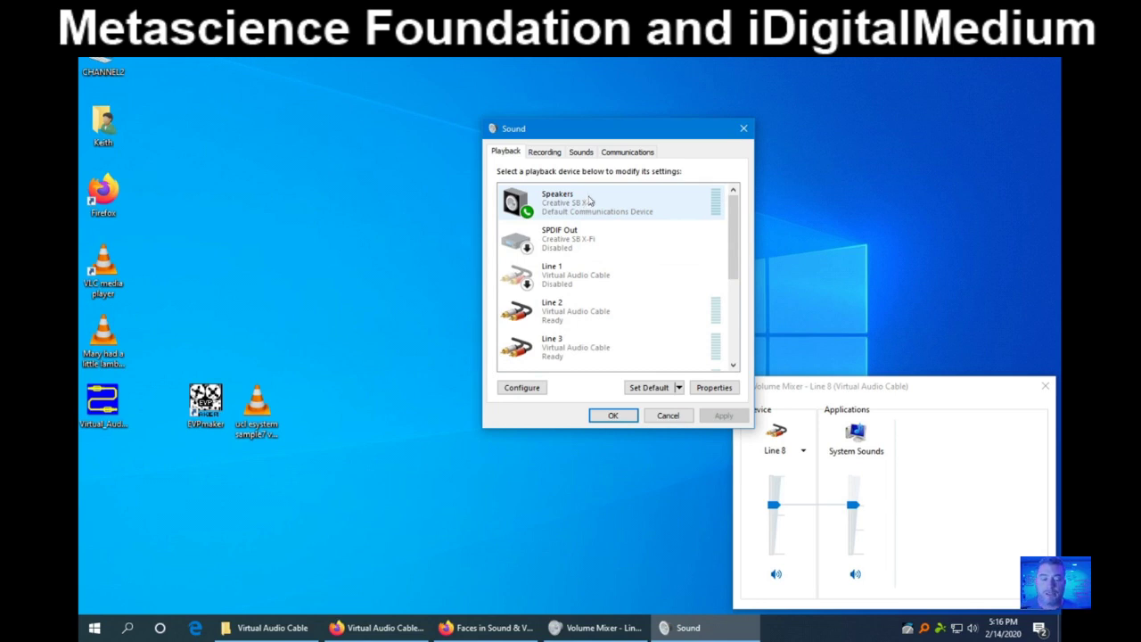
- Make the Creative SB X-Fi Line-In the default recording device and check the Virtual Audio Cable entries among the recording devices
{"action": "left_click", "coordinate": [544, 151]}
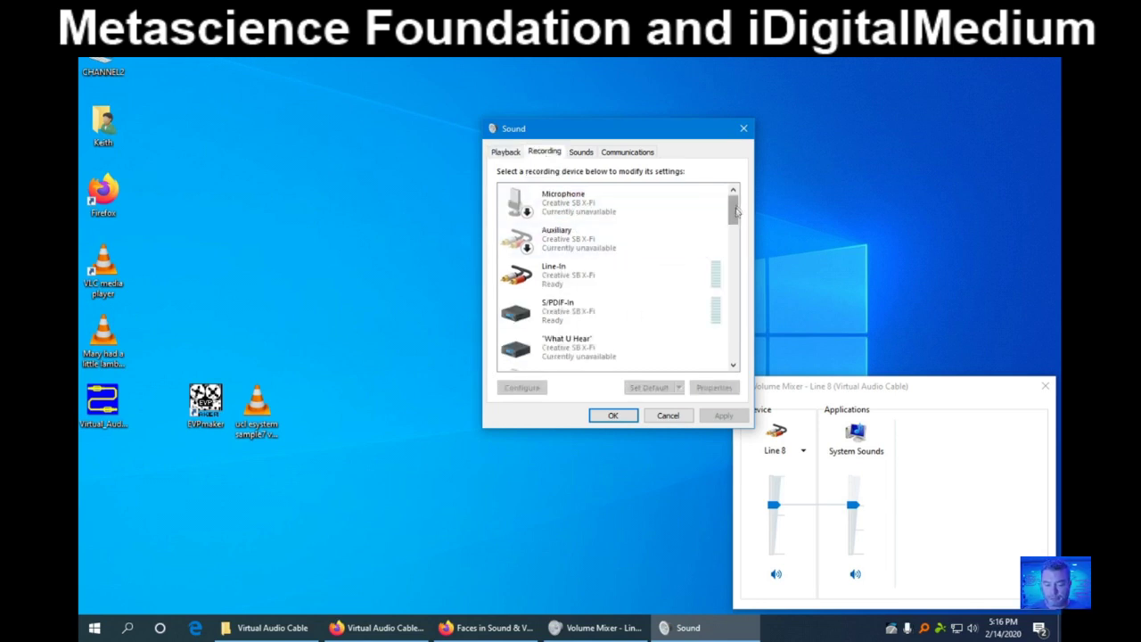
{"action": "scroll", "coordinate": [736, 211], "scroll_direction": "down", "scroll_amount": 1}
{"action": "right_click", "coordinate": [624, 235]}
{"action": "left_click", "coordinate": [626, 259]}
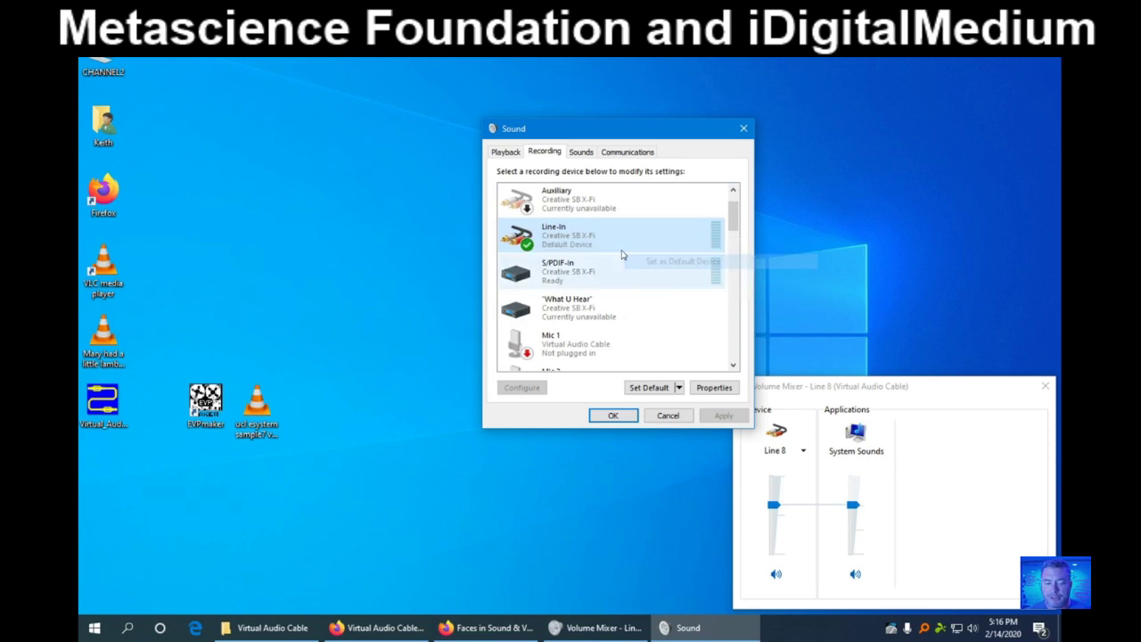
{"action": "scroll", "coordinate": [733, 243], "scroll_direction": "down", "scroll_amount": 2}
{"action": "scroll", "coordinate": [734, 249], "scroll_direction": "down", "scroll_amount": 3}
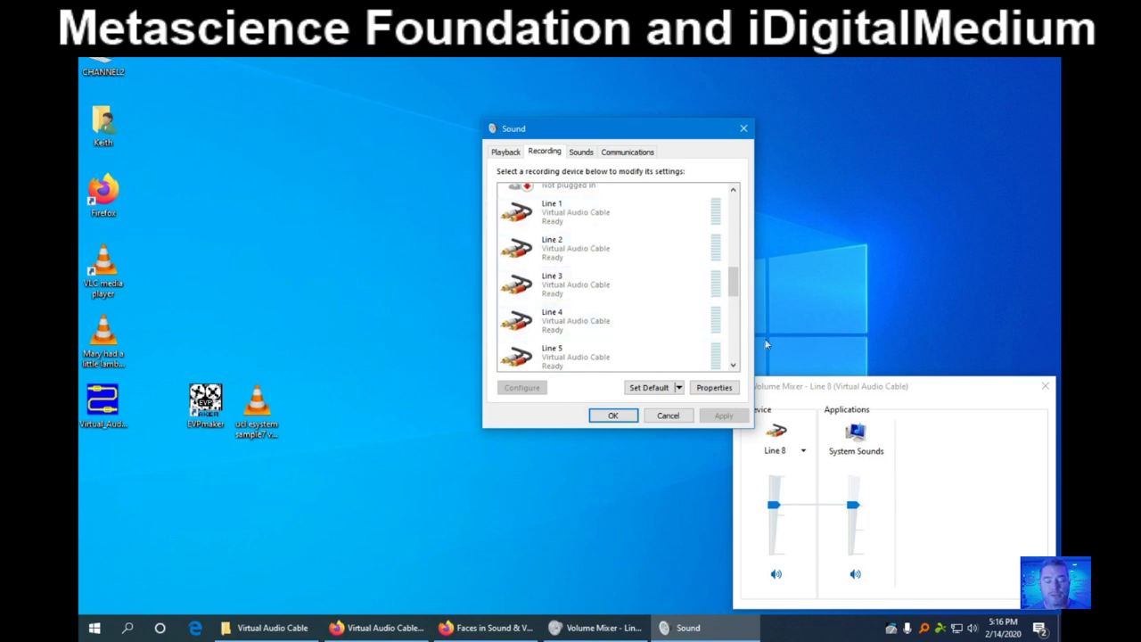
{"action": "left_click_drag", "start_coordinate": [736, 283], "coordinate": [733, 212]}
{"action": "right_click", "coordinate": [598, 280]}
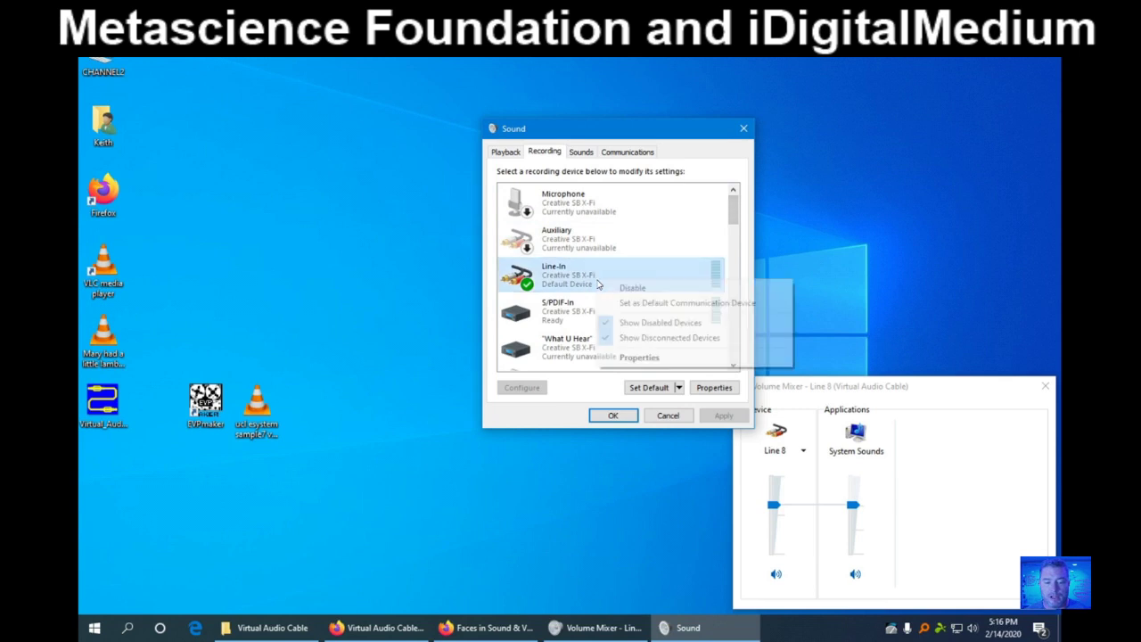
{"action": "left_click", "coordinate": [660, 320]}
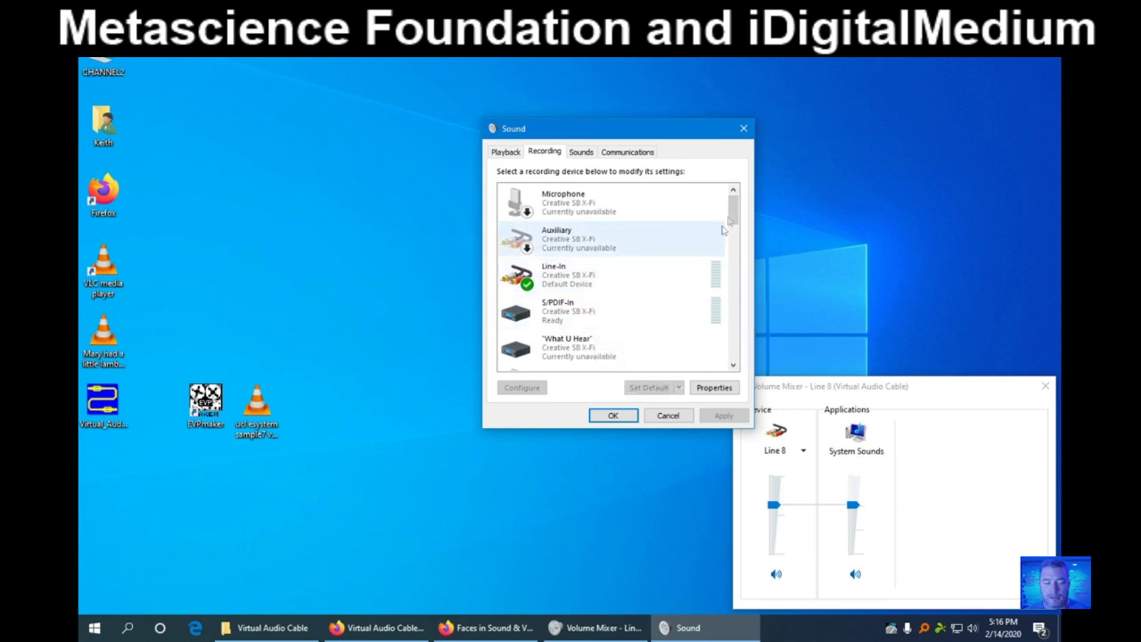
{"action": "left_click_drag", "start_coordinate": [733, 211], "coordinate": [743, 243]}
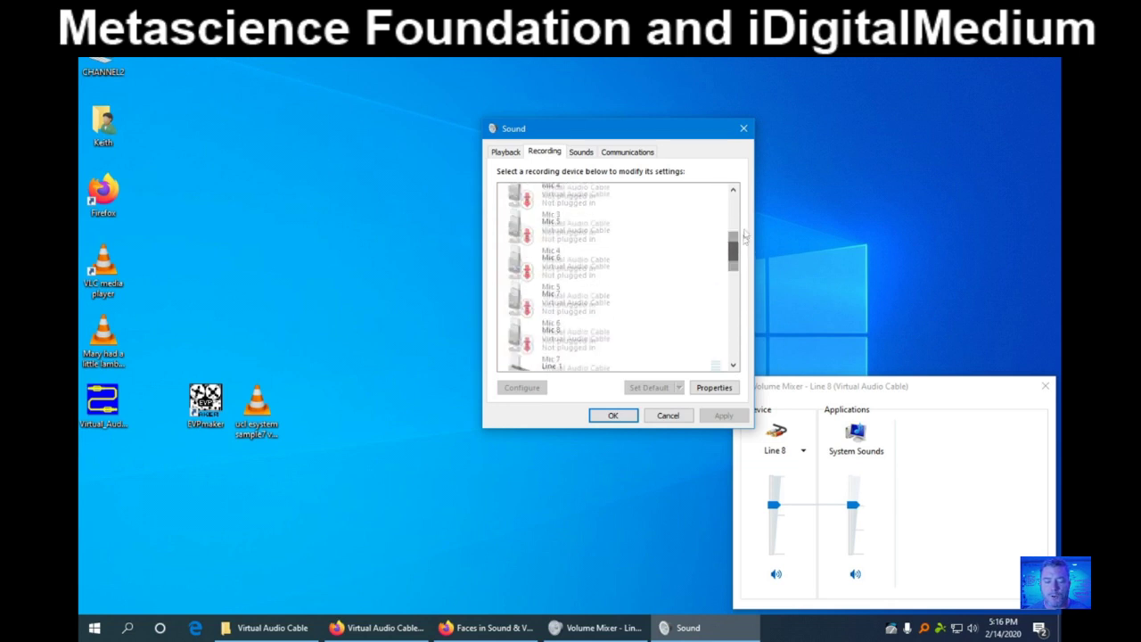
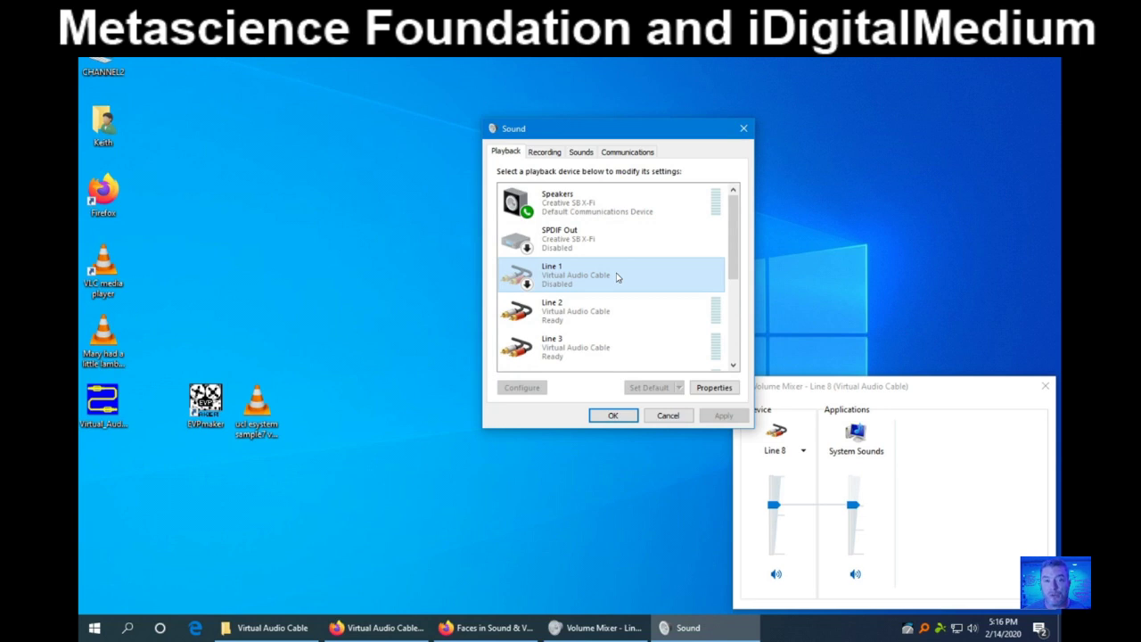
- Enable Line 1 of Virtual Audio Cable for playback and make the Creative SB X-Fi speakers the default playback device
{"action": "right_click", "coordinate": [615, 277]}
{"action": "left_click", "coordinate": [637, 294]}
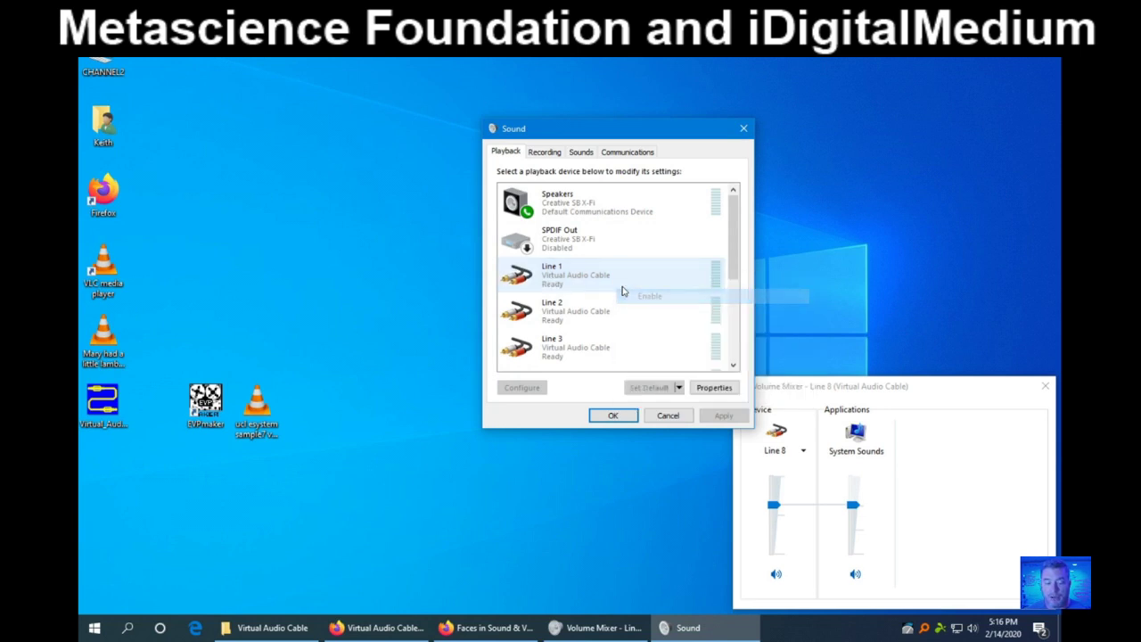
{"action": "left_click_drag", "start_coordinate": [735, 248], "coordinate": [735, 214]}
{"action": "right_click", "coordinate": [635, 205]}
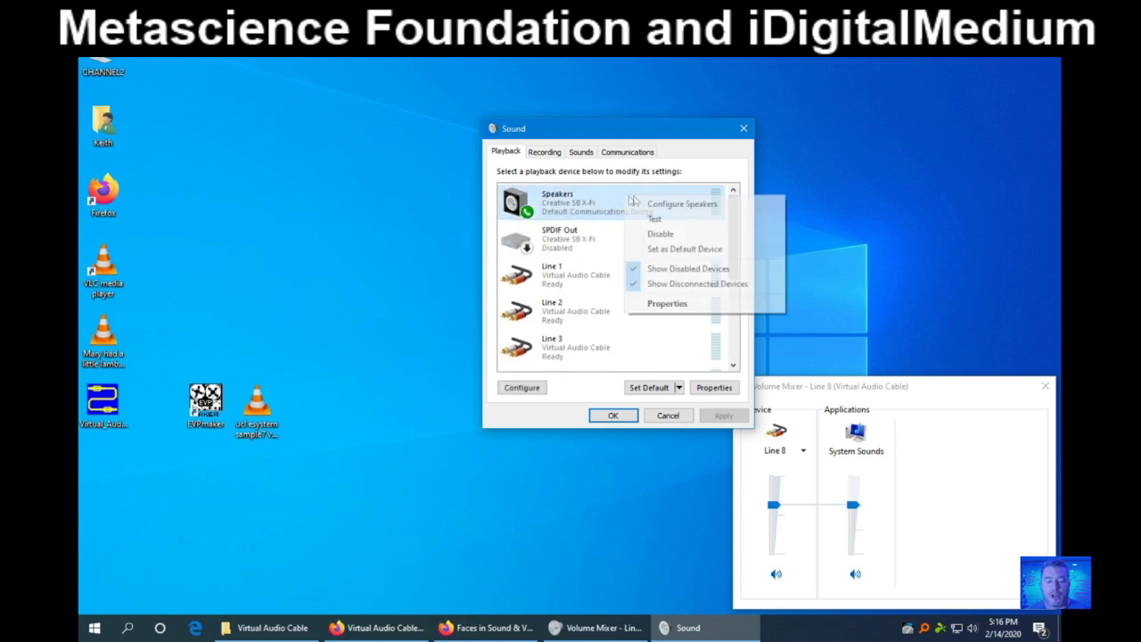
{"action": "left_click", "coordinate": [670, 249]}
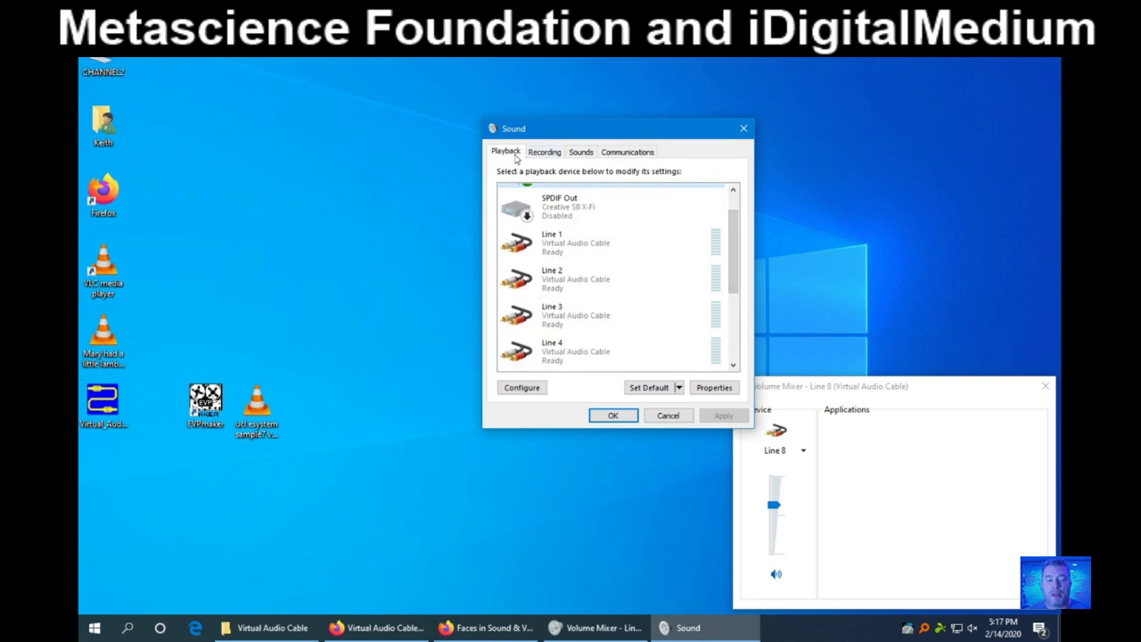
{"action": "mouse_move", "coordinate": [726, 277]}
{"action": "left_mouse_down"}
{"action": "mouse_move", "coordinate": [729, 320]}
{"action": "mouse_move", "coordinate": [734, 296]}
{"action": "left_mouse_up"}
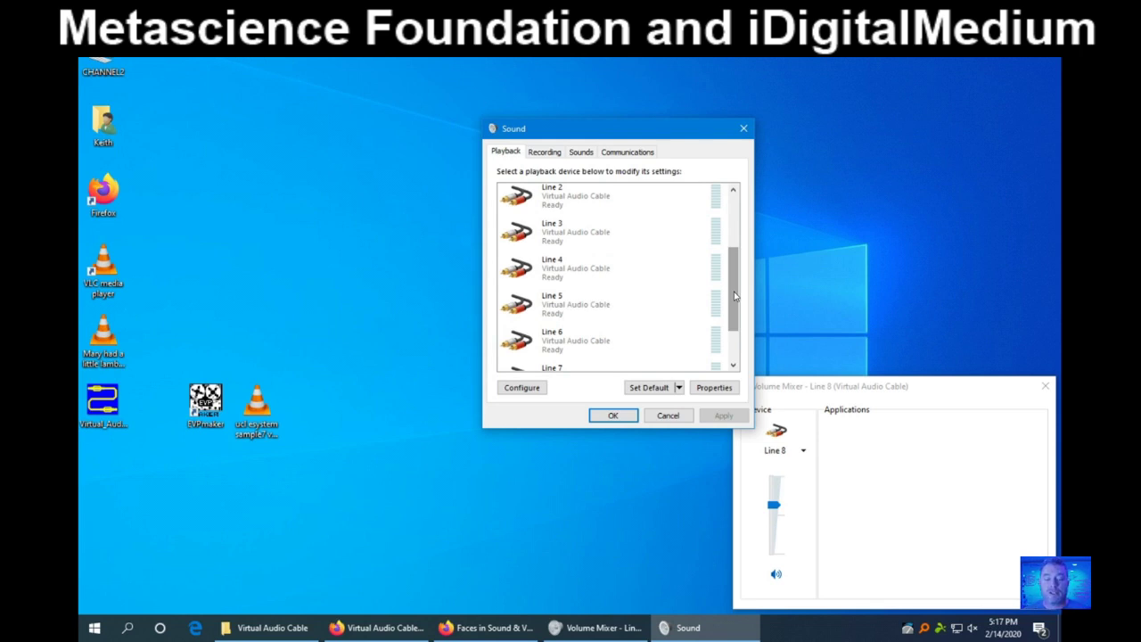
{"action": "left_click_drag", "start_coordinate": [729, 290], "coordinate": [736, 223]}
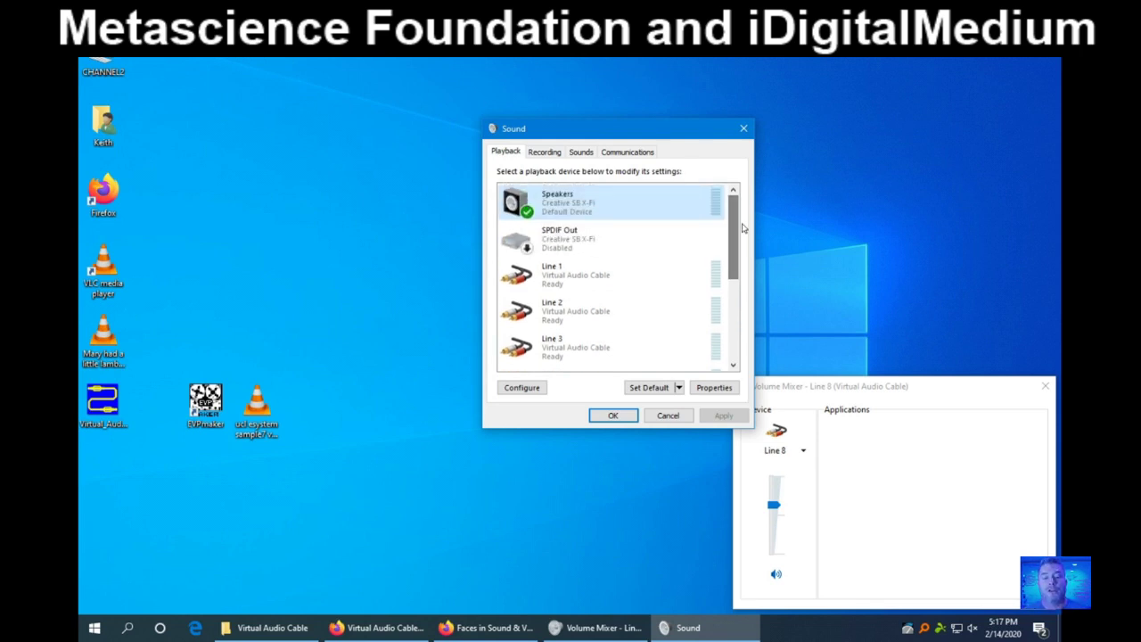
- Close the Sound dialog and the volume mixer for Line 8
{"action": "left_click", "coordinate": [543, 152]}
{"action": "left_click_drag", "start_coordinate": [606, 130], "coordinate": [900, 58]}
{"action": "left_click", "coordinate": [960, 338]}
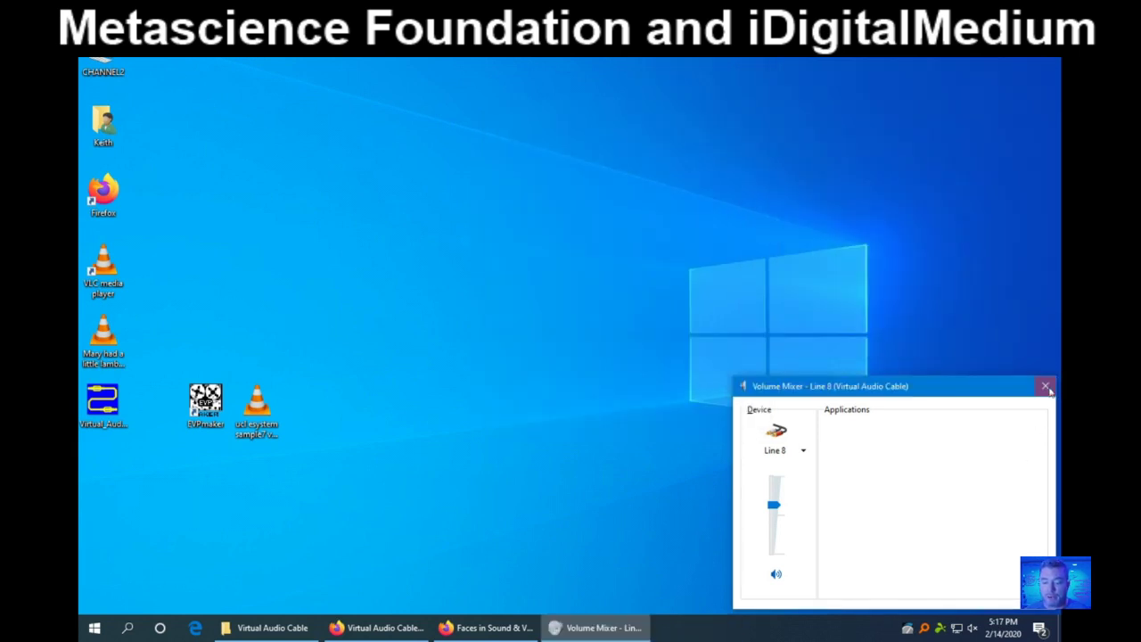
{"action": "left_click", "coordinate": [1045, 386]}
- Reopen the volume mixer and its System Sounds settings, and view the Virtual Audio Cable lines among the recording devices
{"action": "right_click", "coordinate": [971, 627]}
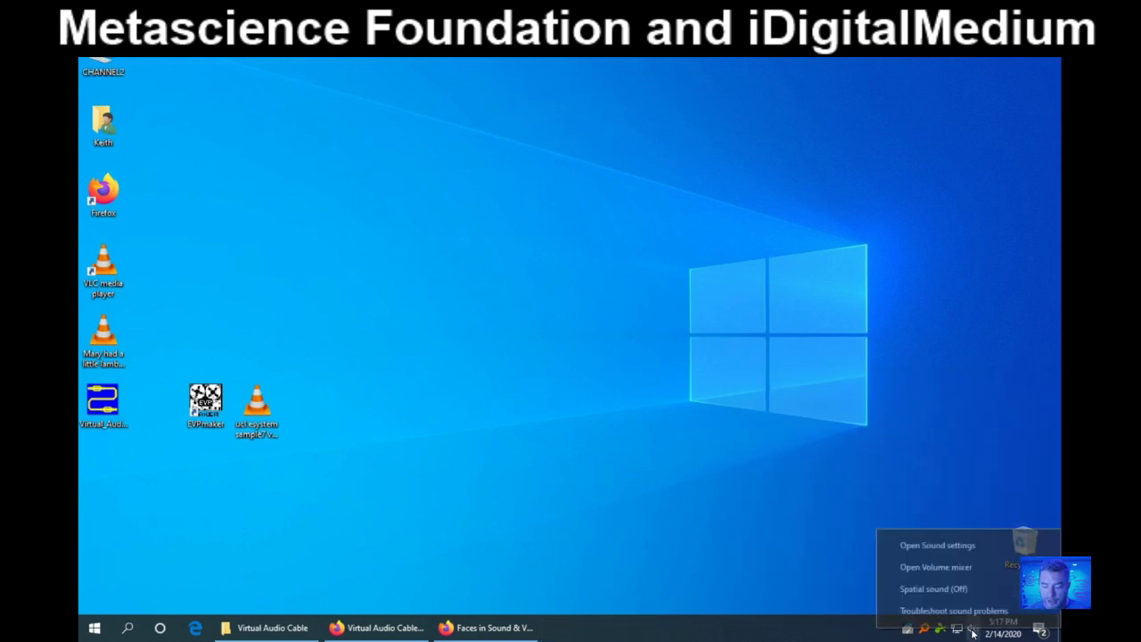
{"action": "left_click", "coordinate": [958, 571]}
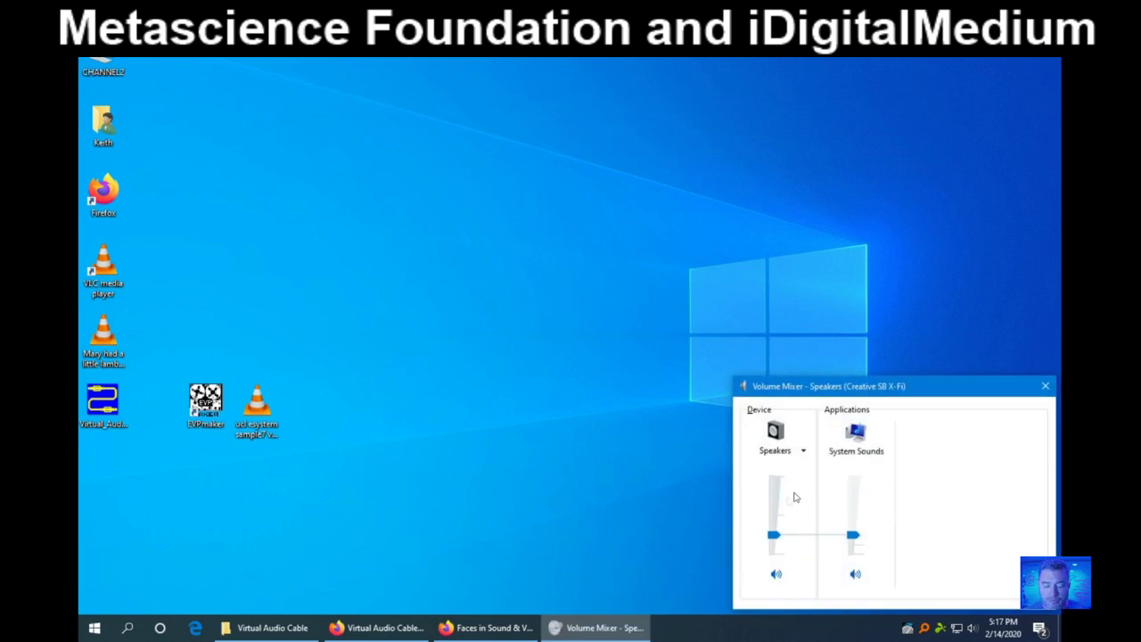
{"action": "left_click", "coordinate": [857, 435]}
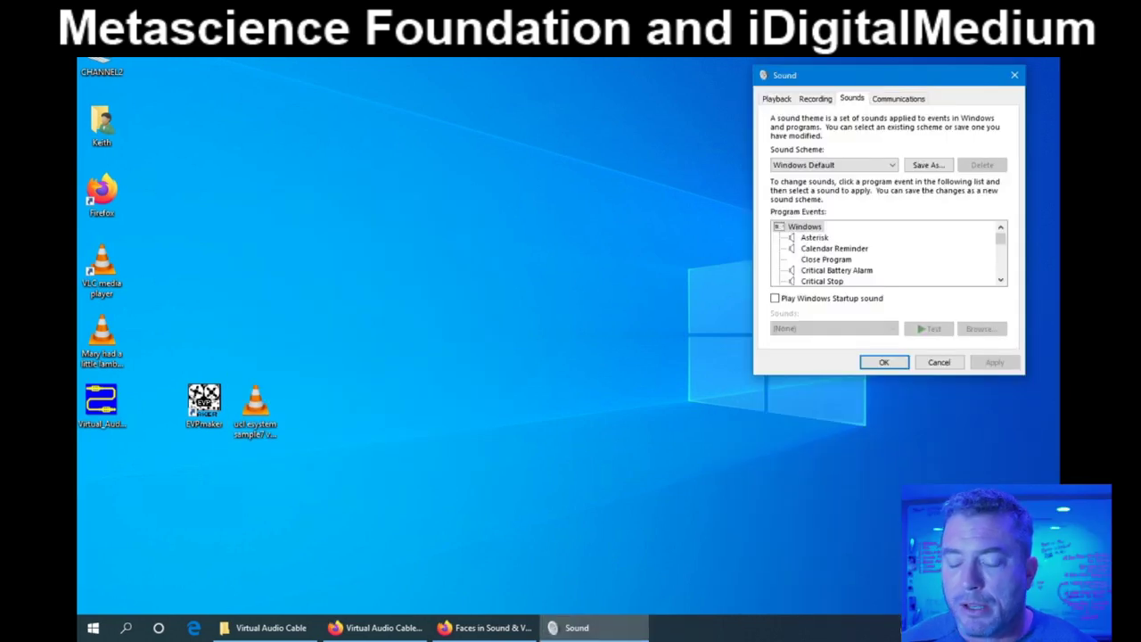
{"action": "left_click", "coordinate": [815, 98]}
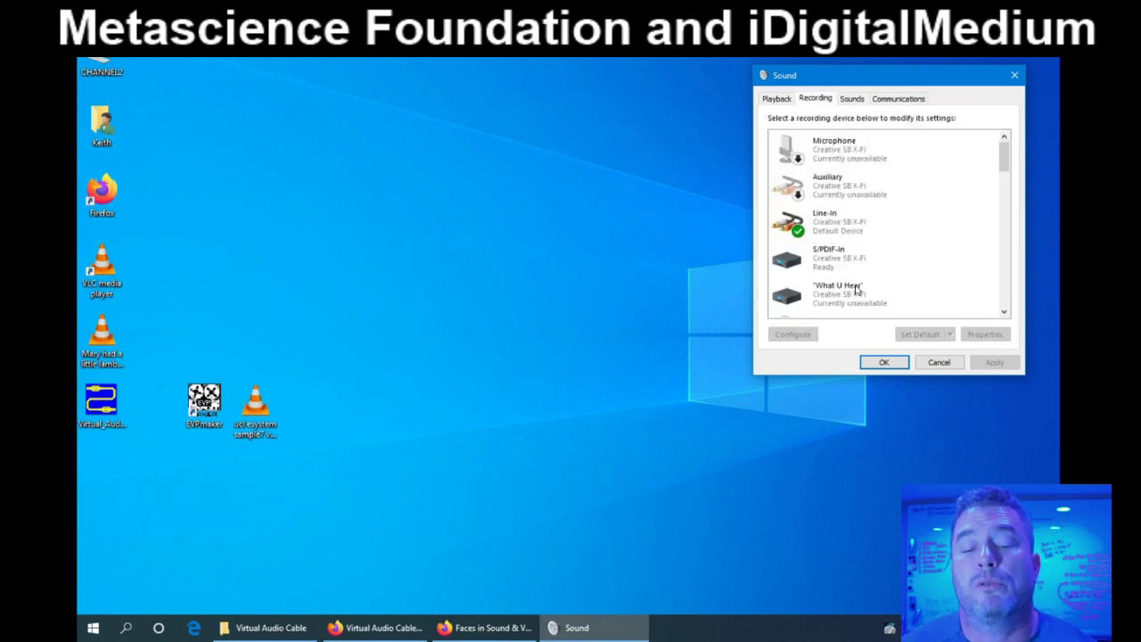
{"action": "left_click_drag", "start_coordinate": [1004, 165], "coordinate": [1002, 231]}
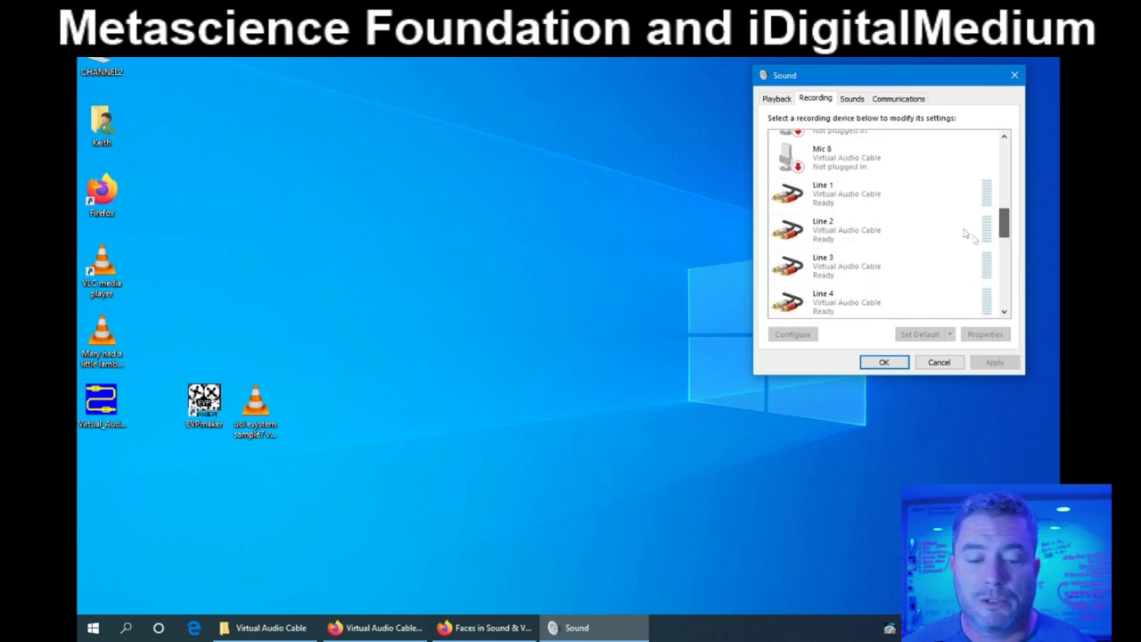
- Open the desktop file ucl esystem sample7 vocal LOWER.wav in VLC media player and place its window beside the Sound dialog
{"action": "left_click", "coordinate": [257, 406]}
{"action": "double_click", "coordinate": [257, 407]}
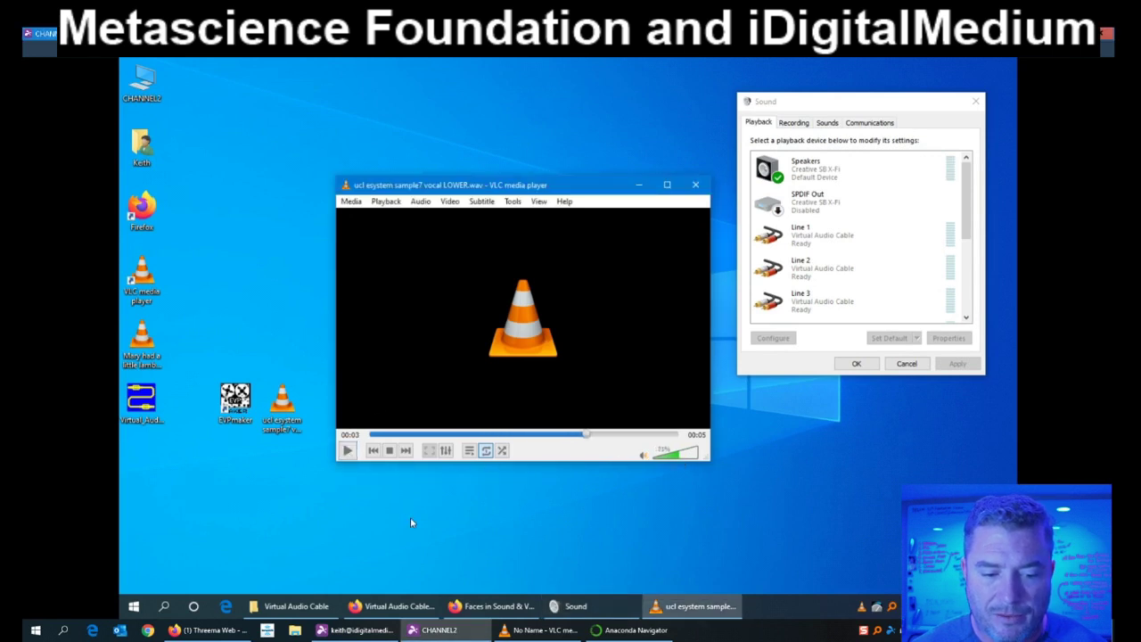
{"action": "left_click_drag", "start_coordinate": [595, 182], "coordinate": [526, 88]}
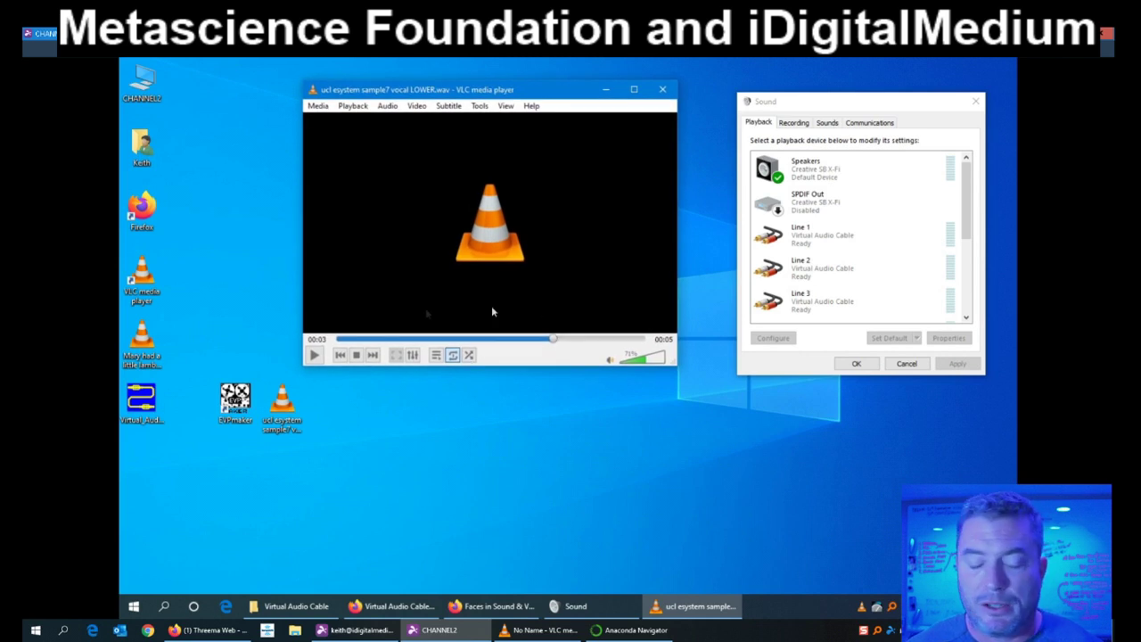
- Play the sample in VLC through the default speakers, and open the Windows Sound settings beside the player
{"action": "left_click", "coordinate": [315, 355]}
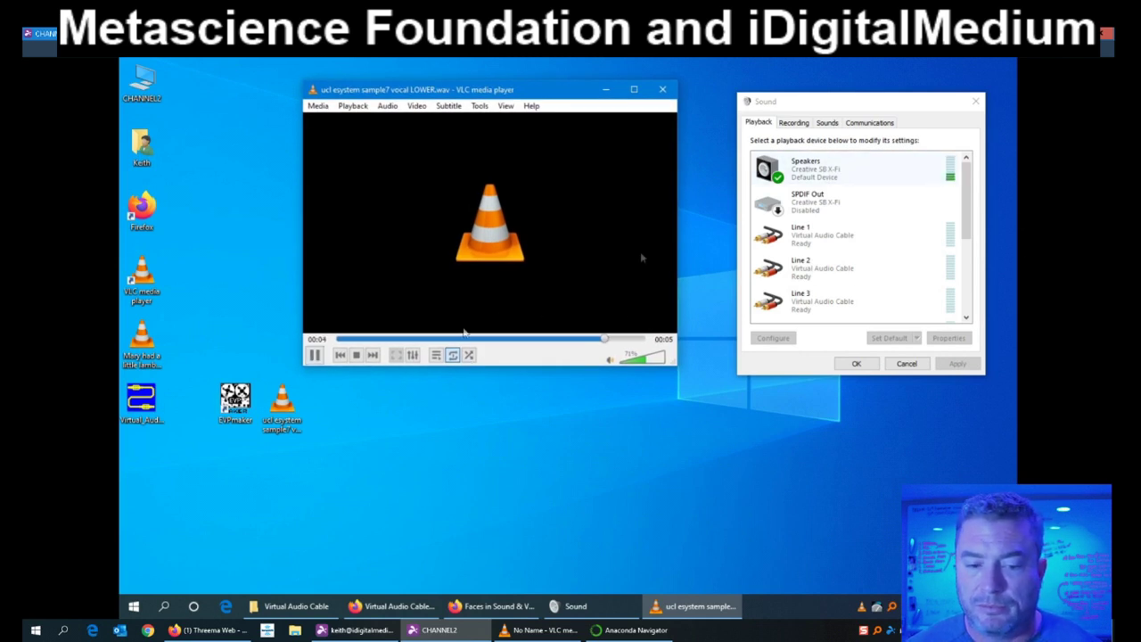
{"action": "left_click", "coordinate": [869, 171]}
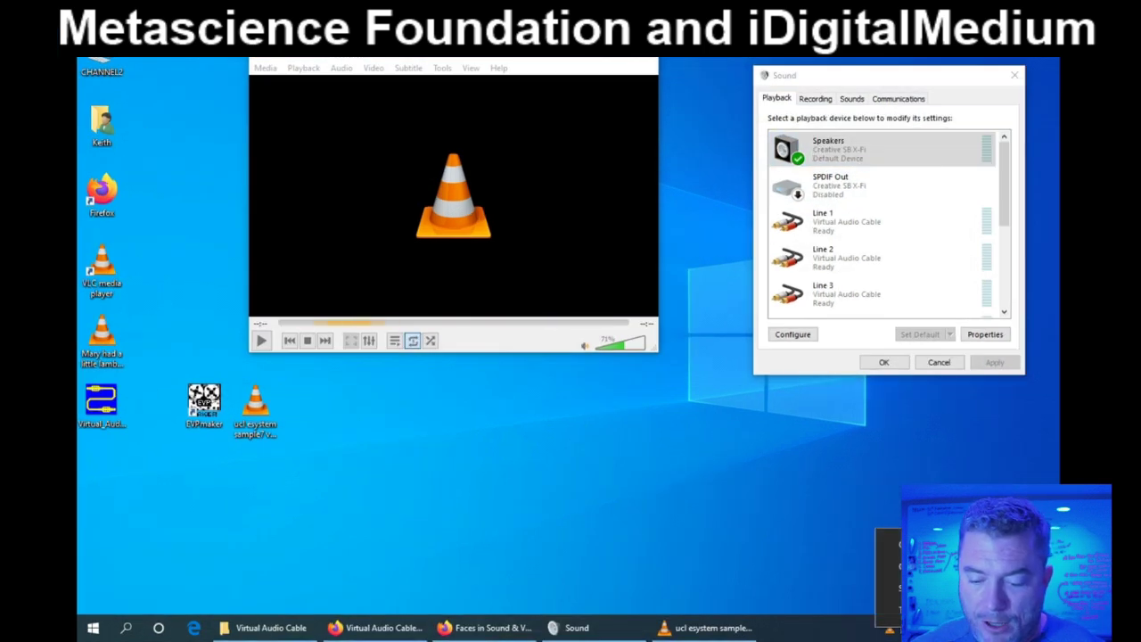
{"action": "left_click", "coordinate": [891, 543]}
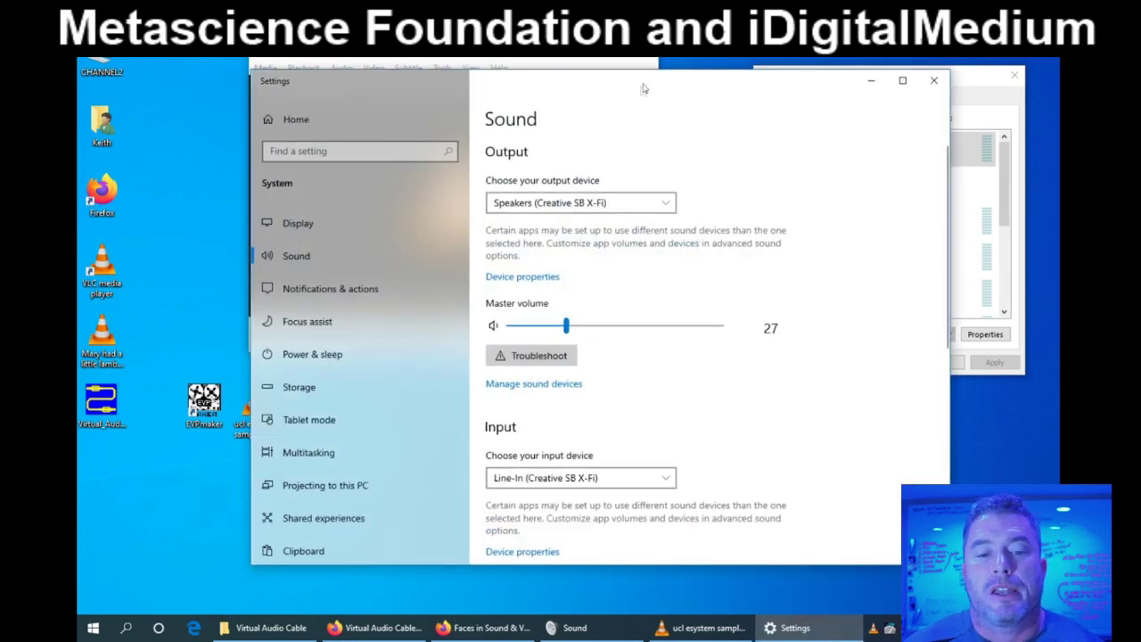
{"action": "left_click_drag", "start_coordinate": [643, 89], "coordinate": [720, 130]}
{"action": "left_click_drag", "start_coordinate": [307, 63], "coordinate": [138, 60]}
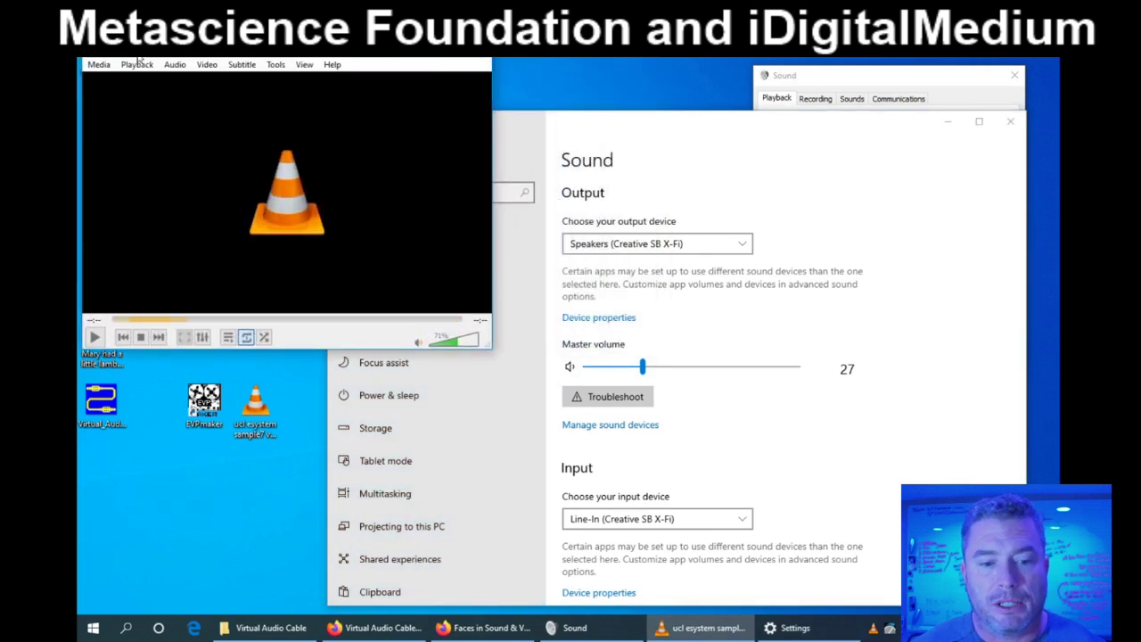
- Open the App volume and device preferences from the advanced sound options and bring that window forward
{"action": "left_click", "coordinate": [673, 121]}
{"action": "scroll", "coordinate": [891, 367], "scroll_direction": "down", "scroll_amount": 10}
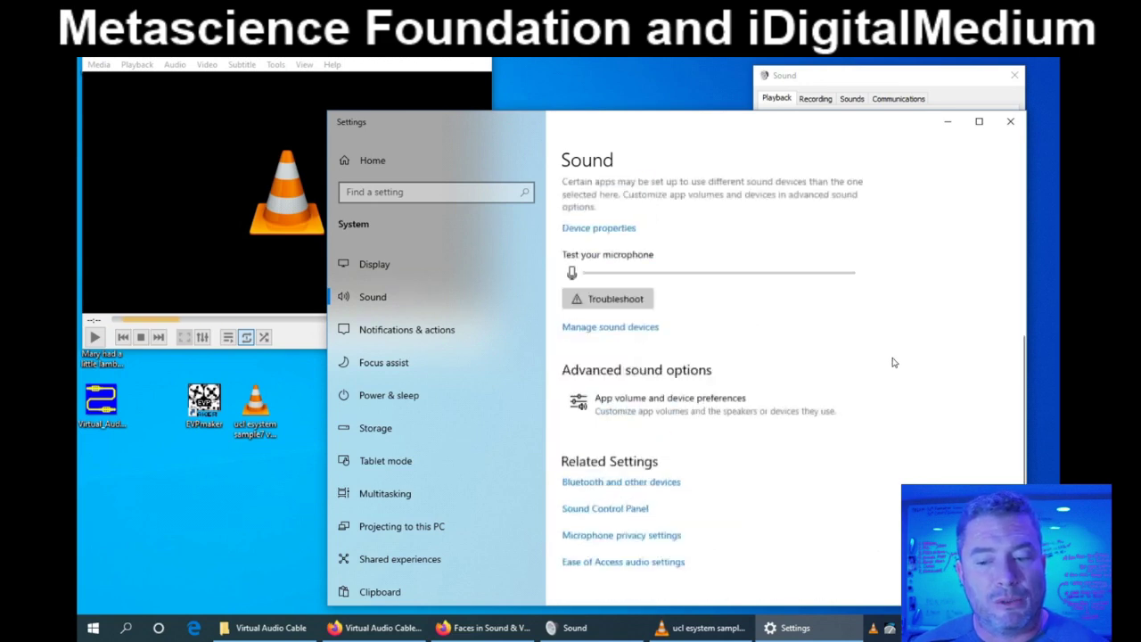
{"action": "scroll", "coordinate": [885, 364], "scroll_direction": "up", "scroll_amount": 5}
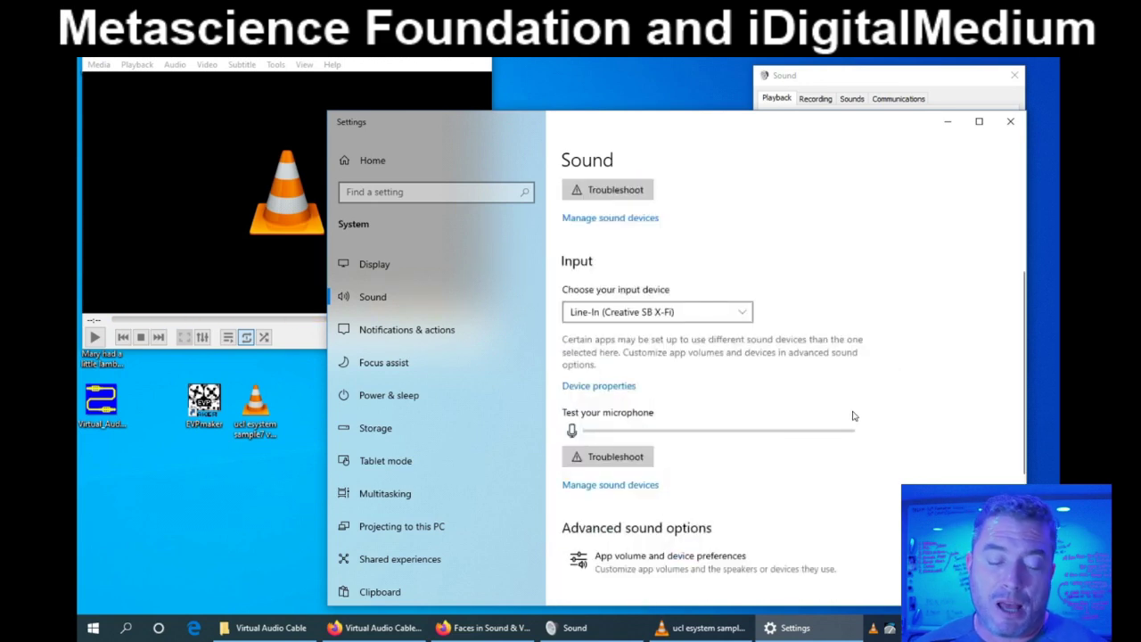
{"action": "scroll", "coordinate": [852, 416], "scroll_direction": "down", "scroll_amount": 4}
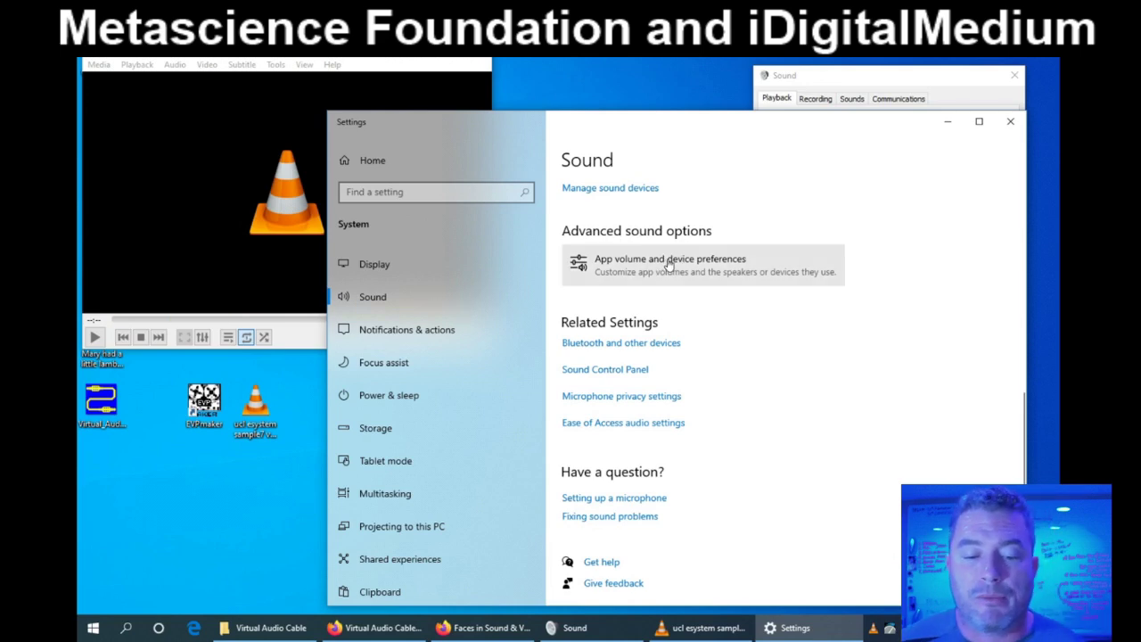
{"action": "left_click", "coordinate": [669, 268]}
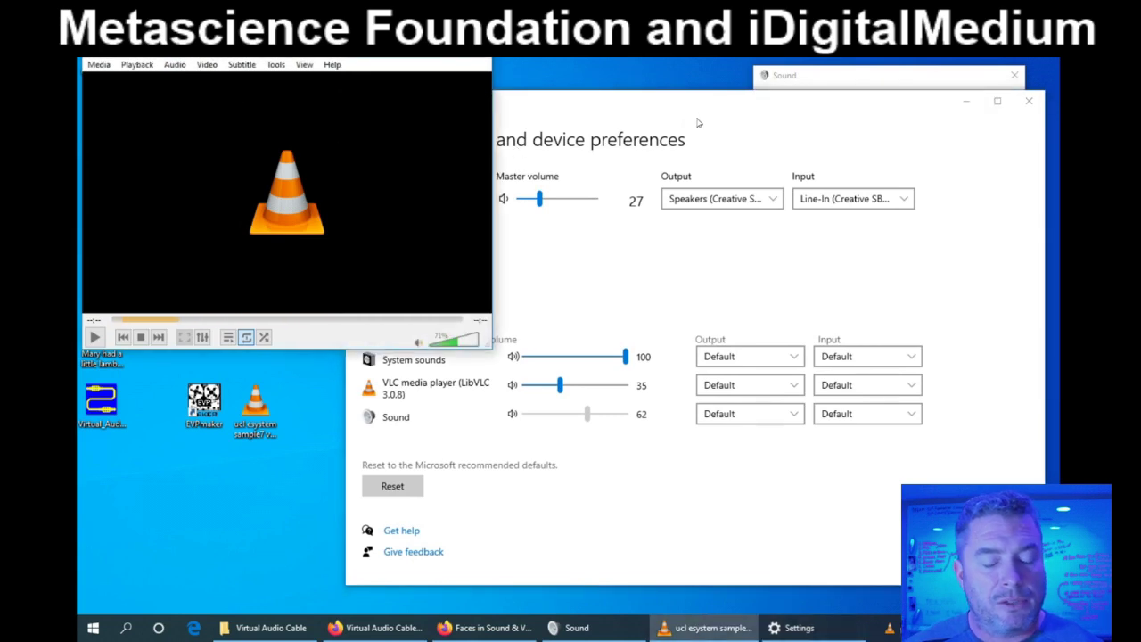
{"action": "left_click", "coordinate": [711, 109]}
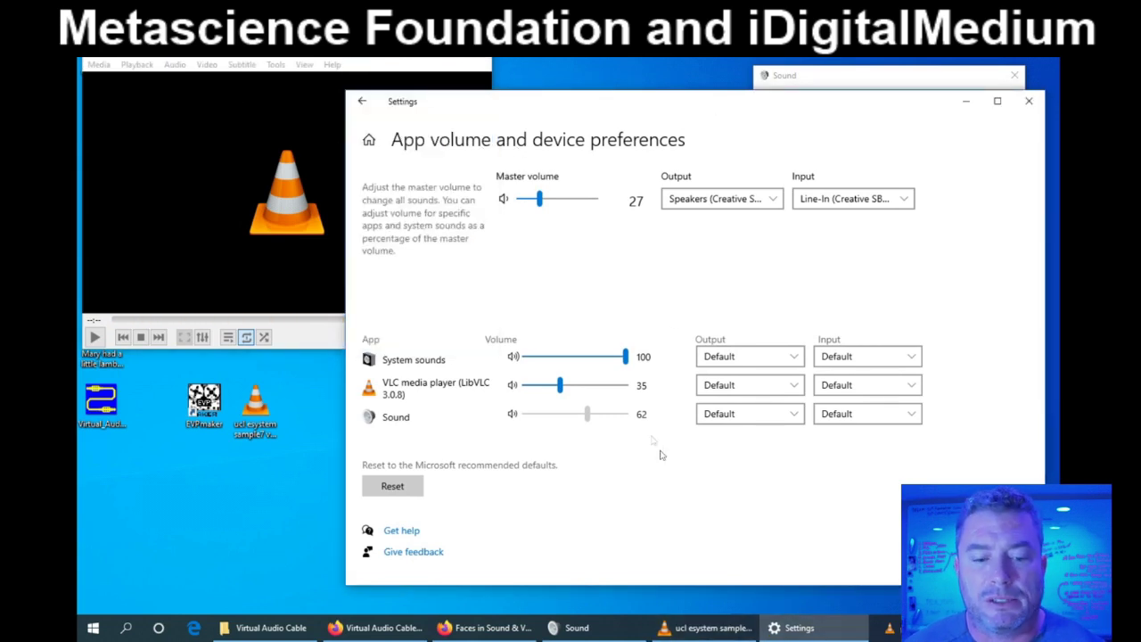
- Set VLC media player's output to Line 1 (Virtual Audio Cable) and play the sample again
{"action": "left_click", "coordinate": [790, 385]}
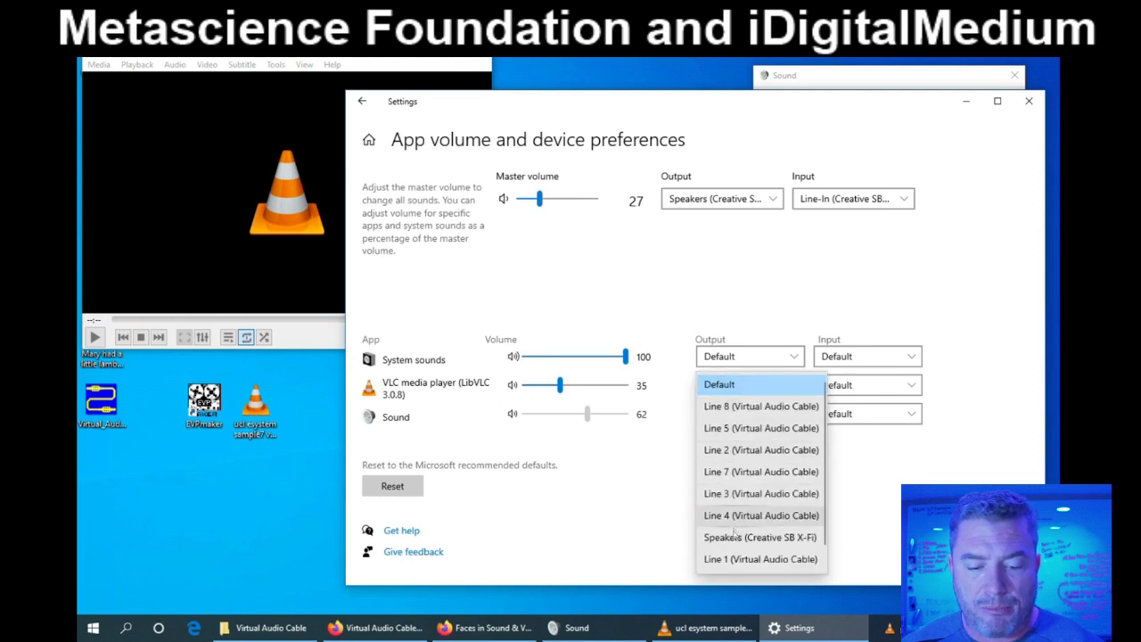
{"action": "left_click", "coordinate": [726, 559]}
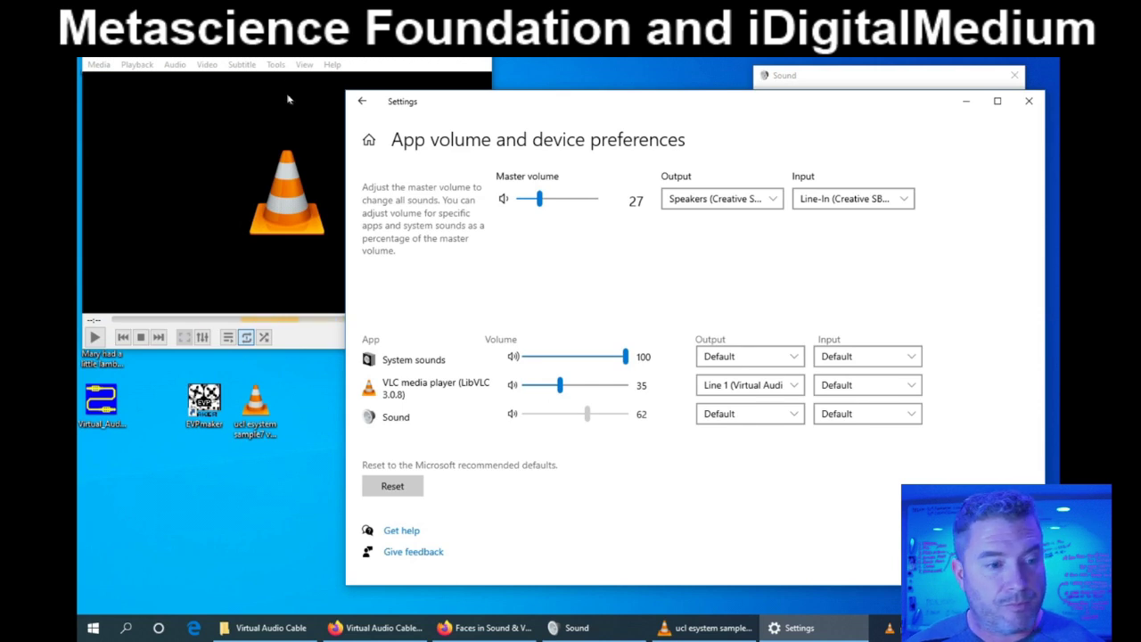
{"action": "left_click", "coordinate": [132, 326]}
{"action": "left_click", "coordinate": [93, 337]}
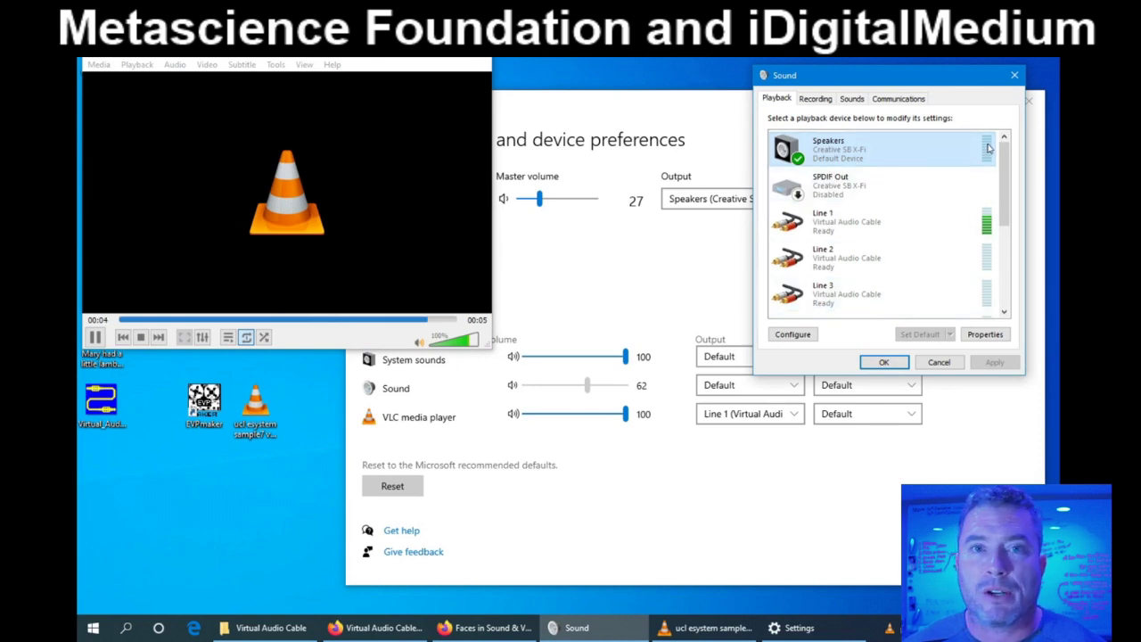
- Examine the general, advanced and spatial sound properties of the Line 1 playback device without changing them
{"action": "left_click", "coordinate": [891, 233]}
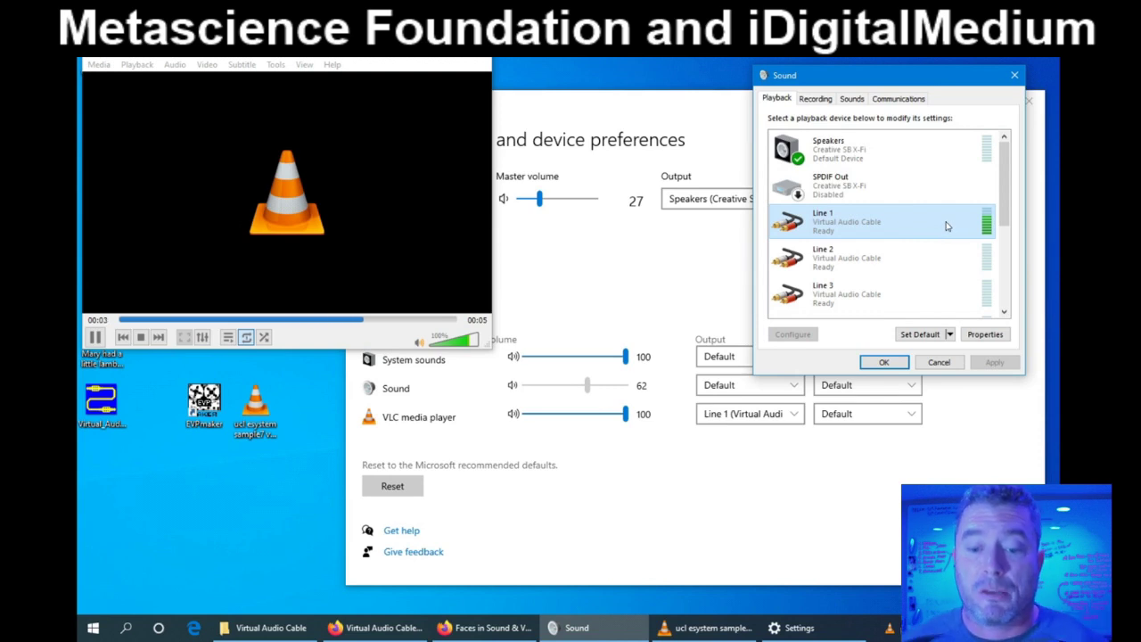
{"action": "left_click", "coordinate": [985, 335]}
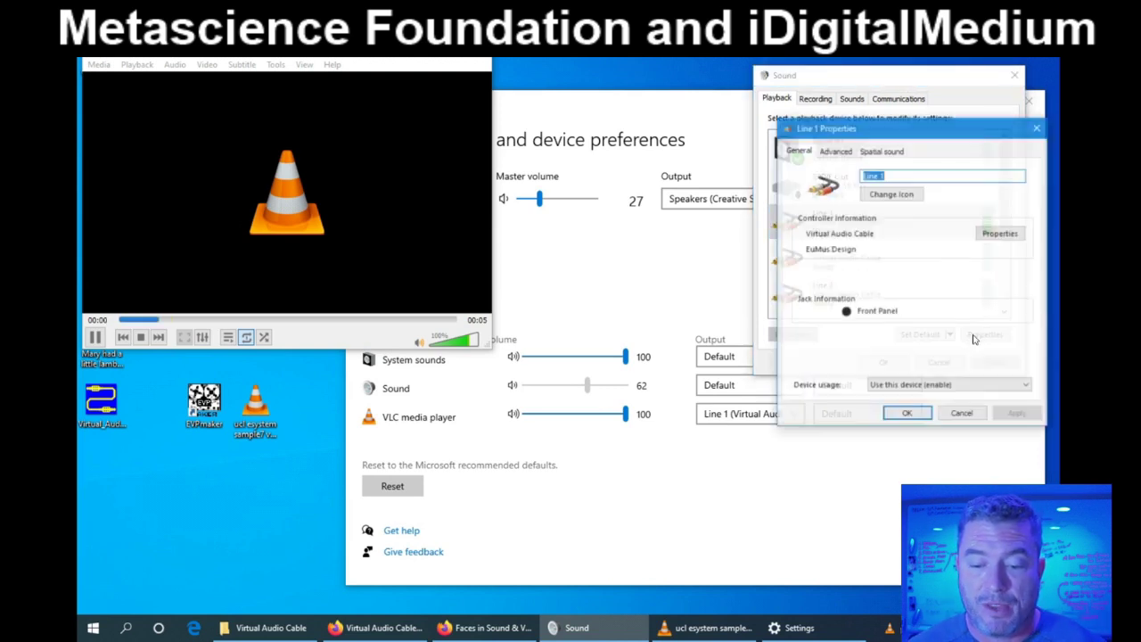
{"action": "left_click", "coordinate": [835, 150]}
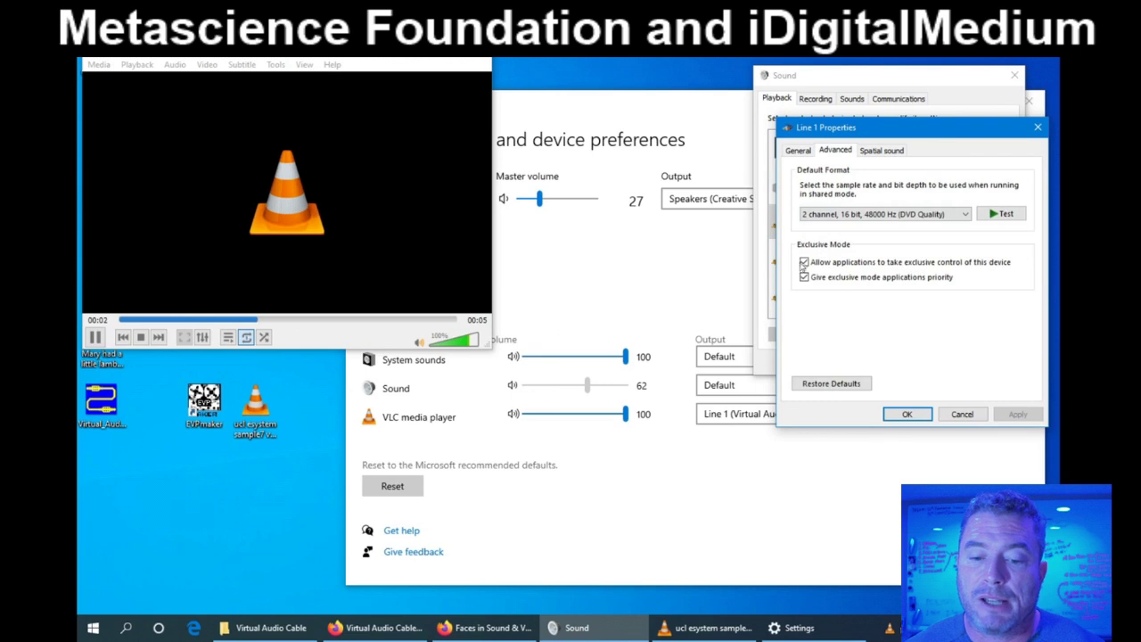
{"action": "left_click", "coordinate": [798, 150]}
{"action": "left_click", "coordinate": [882, 151]}
{"action": "left_click", "coordinate": [961, 414]}
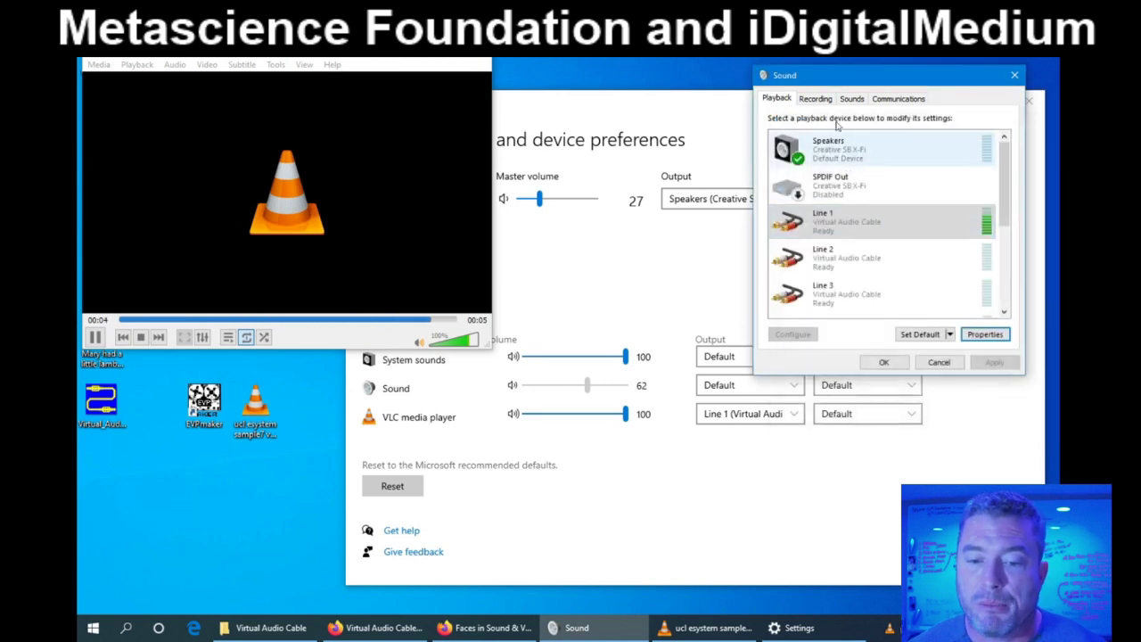
- Enable and apply listening to the Line 1 recording device through the Default Playback Device, and close its properties
{"action": "left_click", "coordinate": [814, 100]}
{"action": "left_click_drag", "start_coordinate": [1003, 156], "coordinate": [1003, 223]}
{"action": "left_click", "coordinate": [855, 190]}
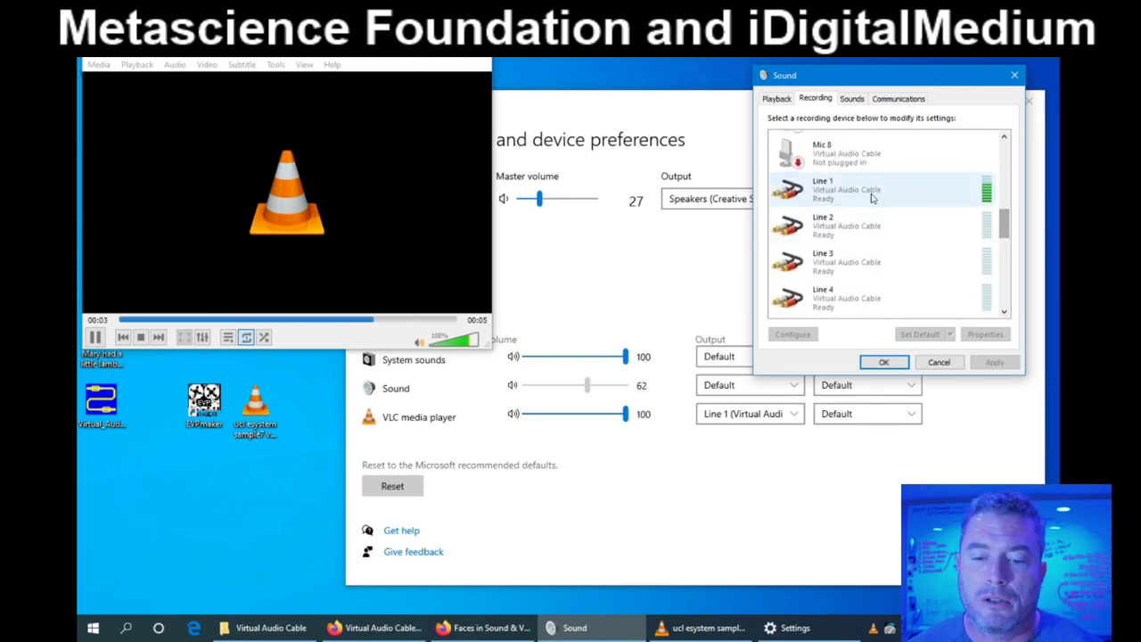
{"action": "left_click", "coordinate": [984, 334]}
{"action": "left_click", "coordinate": [828, 151]}
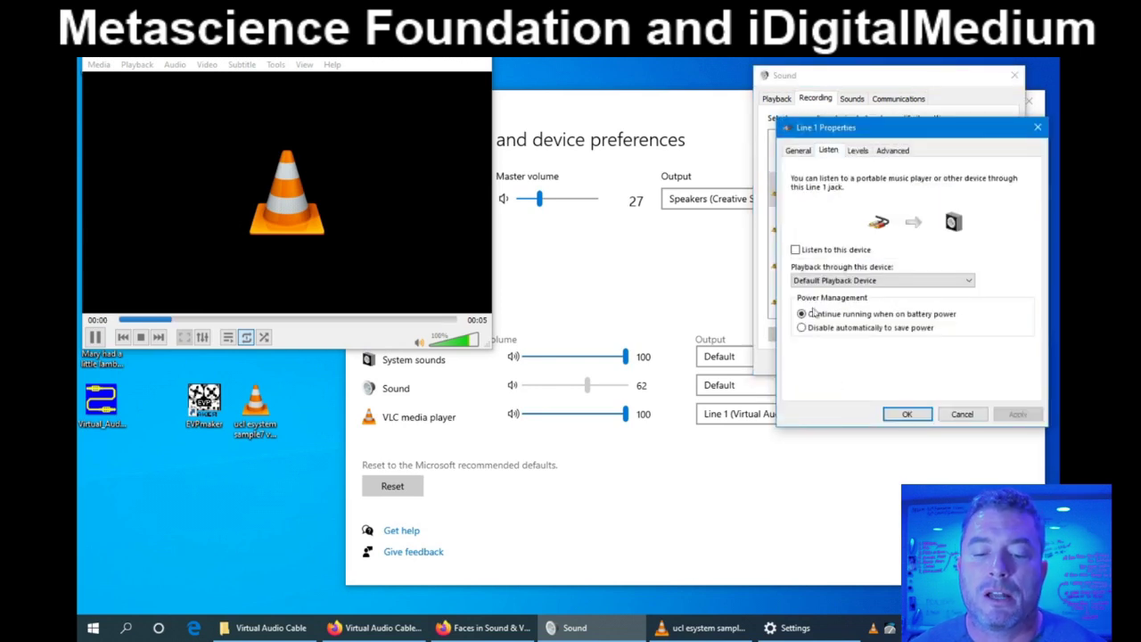
{"action": "key", "text": "alt+l"}
{"action": "left_click", "coordinate": [1015, 416]}
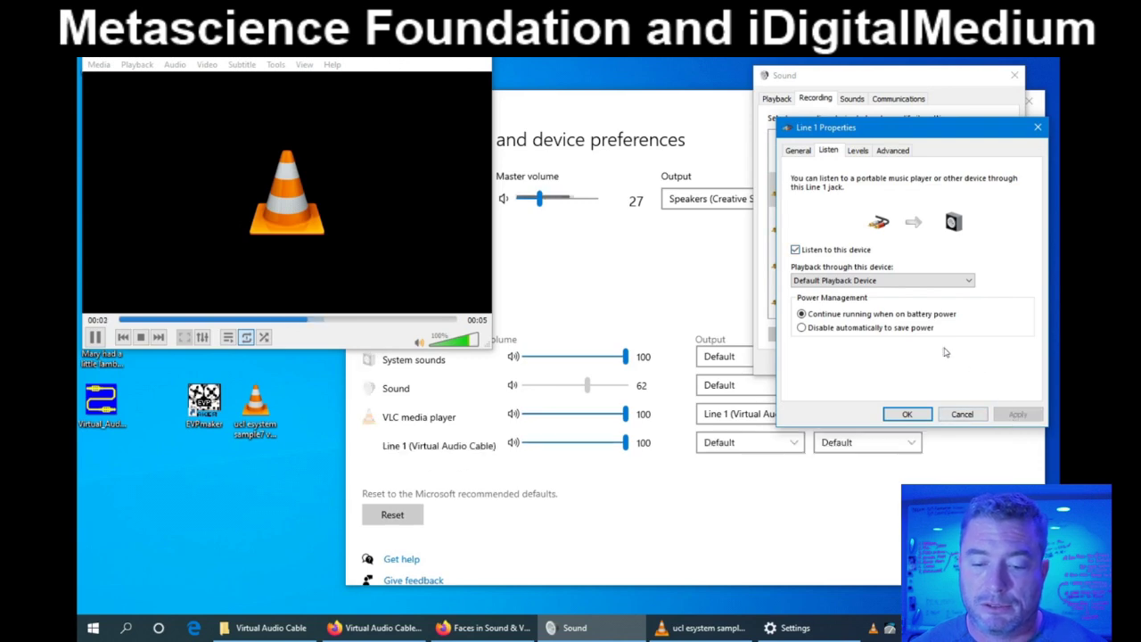
{"action": "left_click_drag", "start_coordinate": [892, 128], "coordinate": [568, 254]}
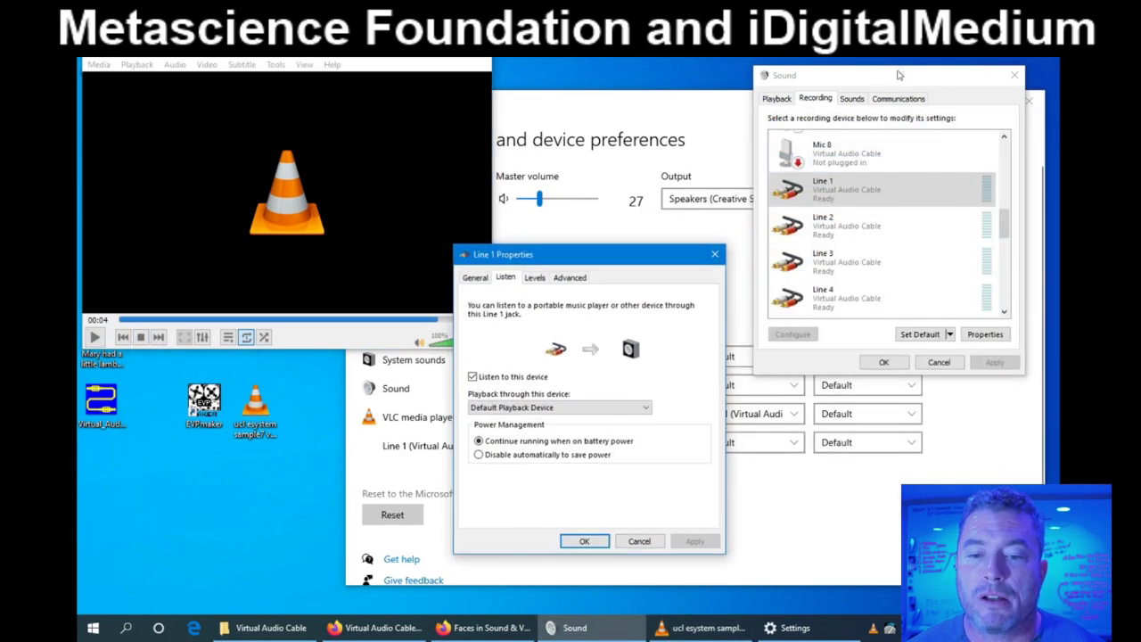
{"action": "left_click", "coordinate": [639, 541]}
- Reopen the desktop sample in VLC and load ucl esystem sample7 vocal LOWER.wav from the Desktop in a second VLC window
{"action": "left_click", "coordinate": [94, 338]}
{"action": "double_click", "coordinate": [258, 410]}
{"action": "double_click", "coordinate": [101, 272]}
{"action": "left_click", "coordinate": [381, 185]}
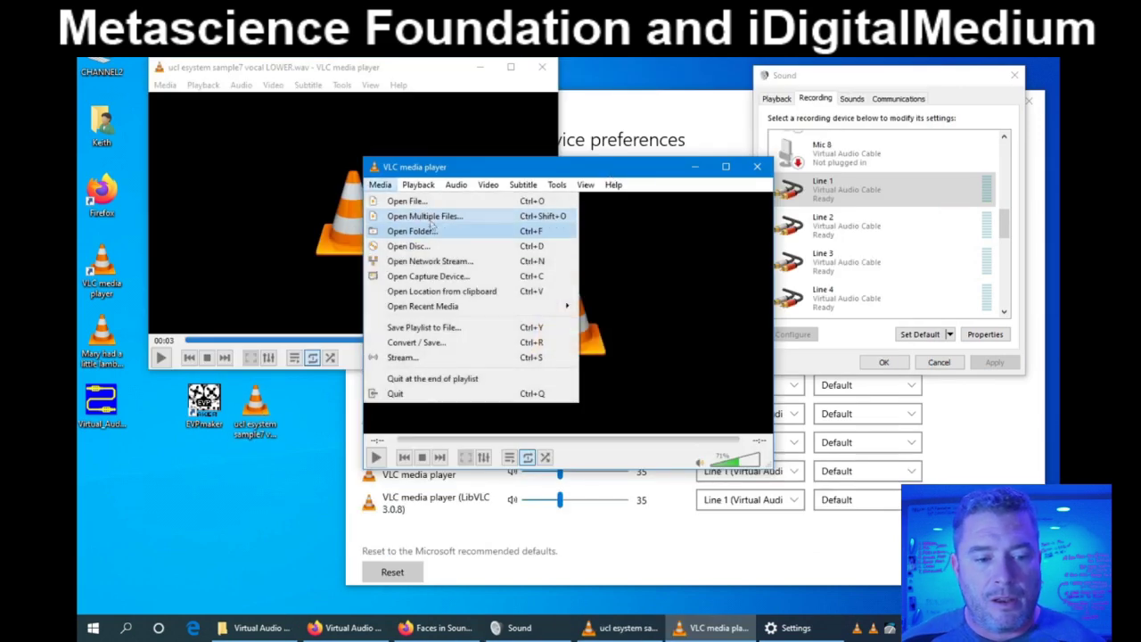
{"action": "left_click", "coordinate": [401, 200]}
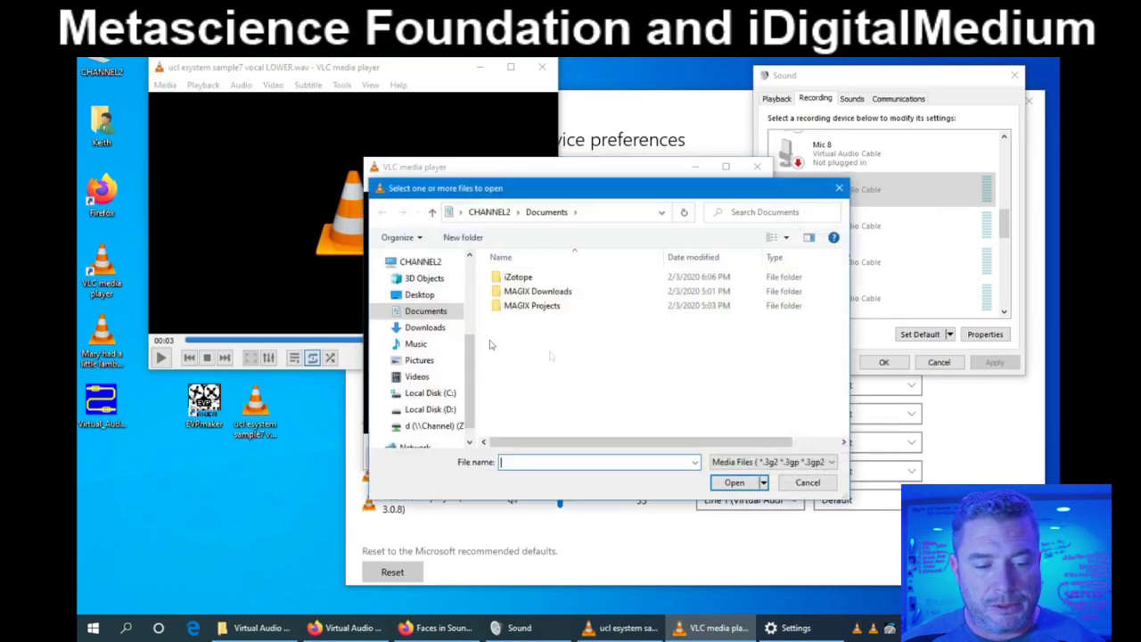
{"action": "left_click", "coordinate": [415, 294]}
{"action": "left_click", "coordinate": [534, 299]}
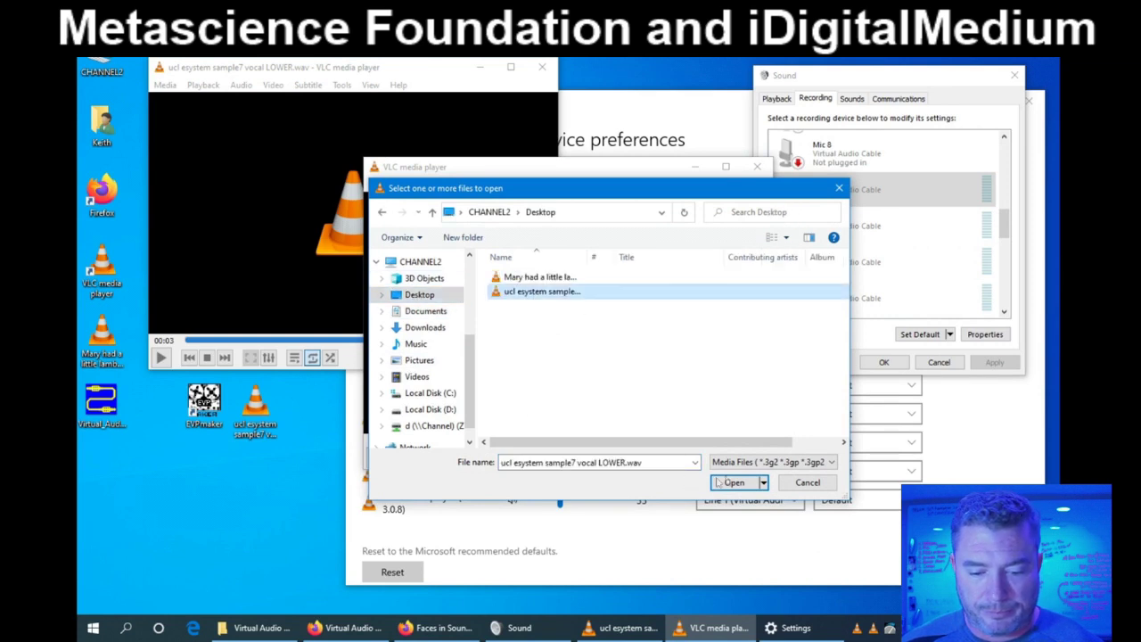
{"action": "left_click", "coordinate": [726, 482]}
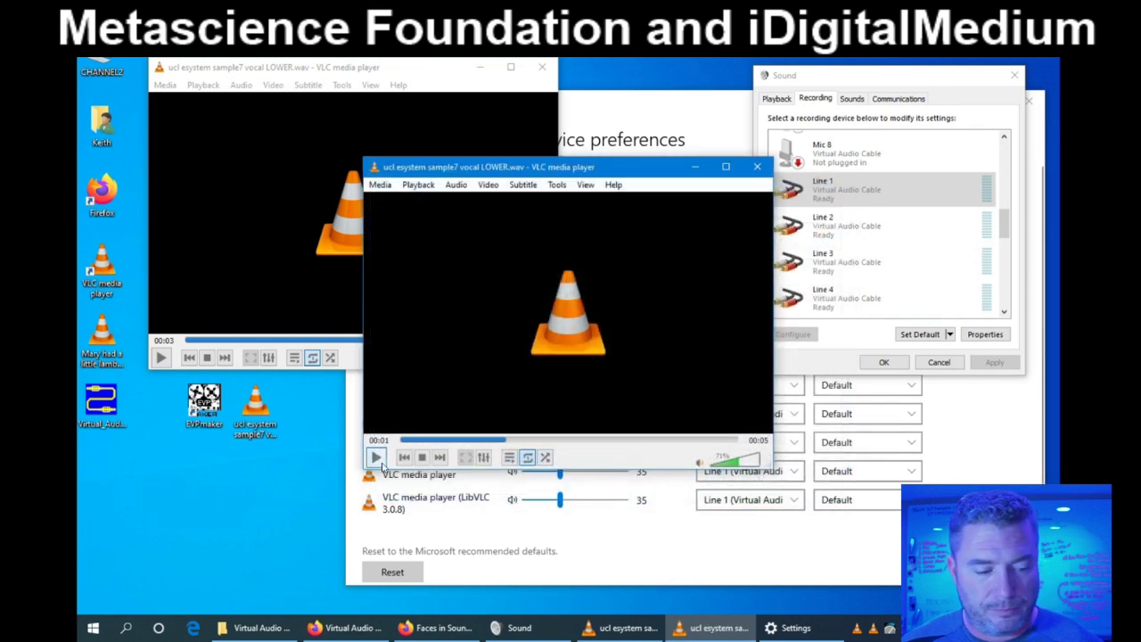
- Load Mary had a little lamb original.wav from the Desktop in the first VLC window
{"action": "left_click", "coordinate": [307, 70]}
{"action": "left_click", "coordinate": [165, 85]}
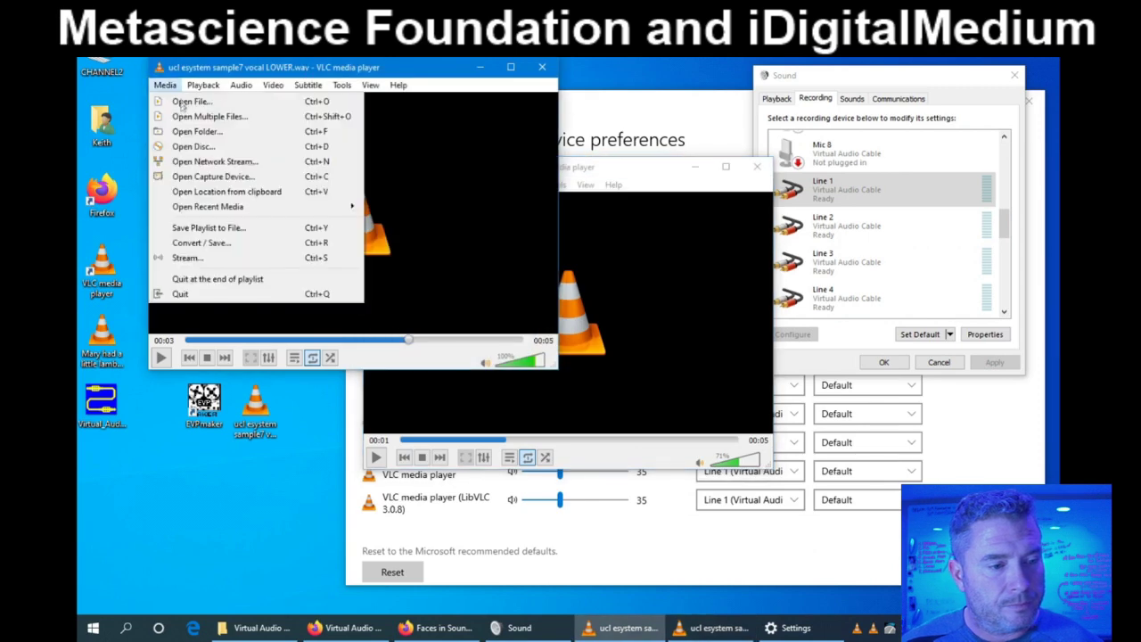
{"action": "left_click", "coordinate": [187, 103]}
{"action": "left_click", "coordinate": [310, 177]}
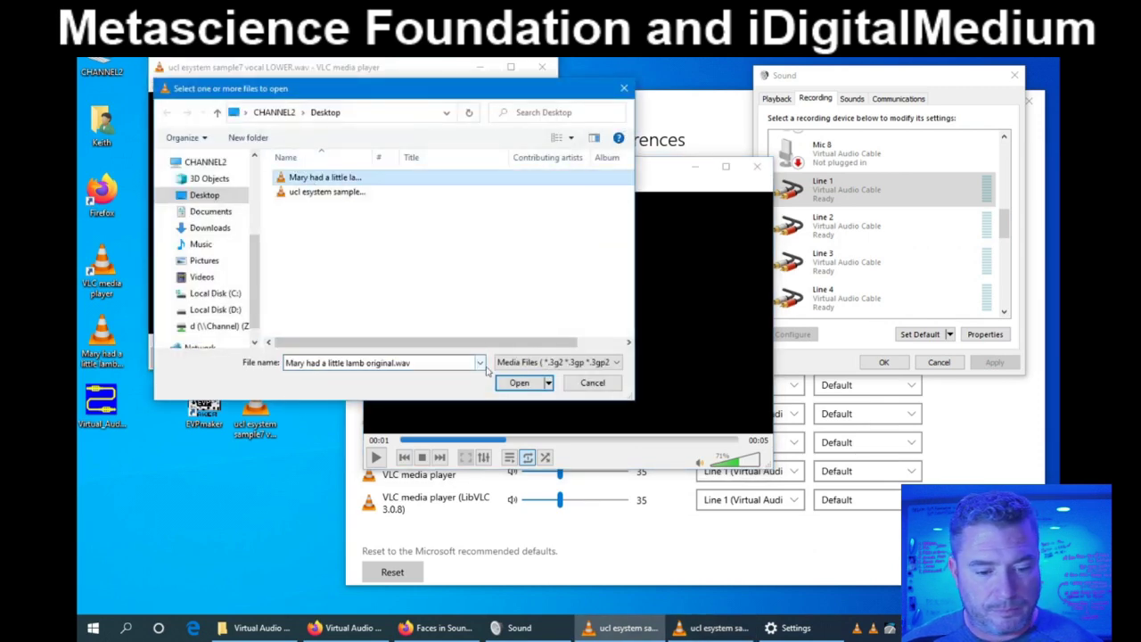
{"action": "left_click", "coordinate": [518, 382]}
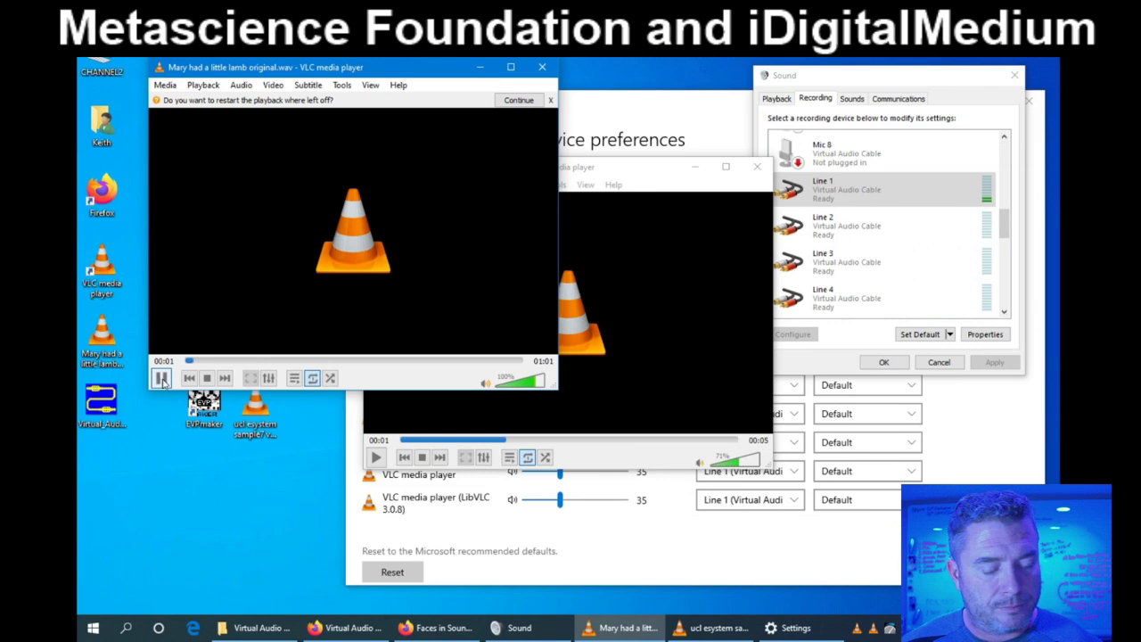
- Rearrange the two VLC windows and bring the App volume and device preferences to the front
{"action": "left_click_drag", "start_coordinate": [363, 74], "coordinate": [325, 65]}
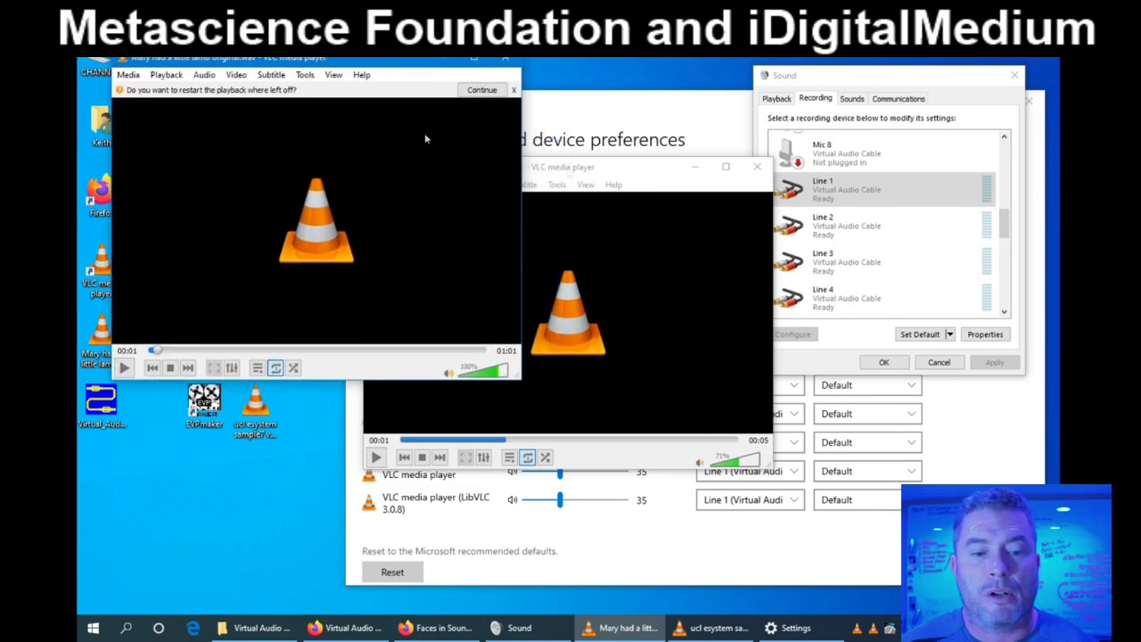
{"action": "left_click_drag", "start_coordinate": [639, 178], "coordinate": [536, 261]}
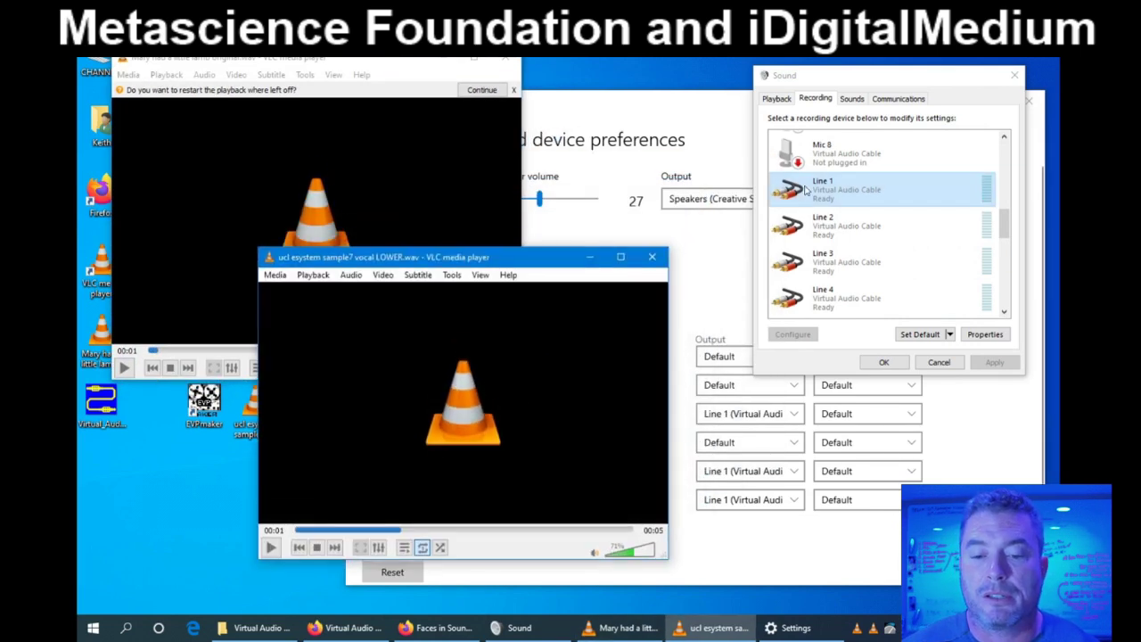
{"action": "left_click", "coordinate": [714, 105]}
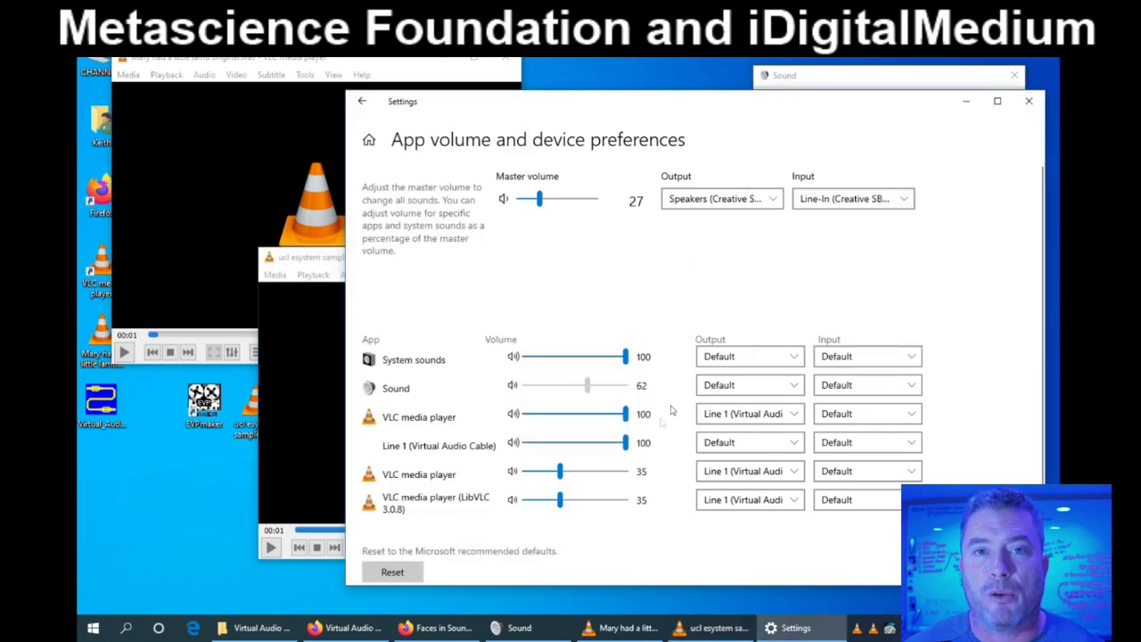
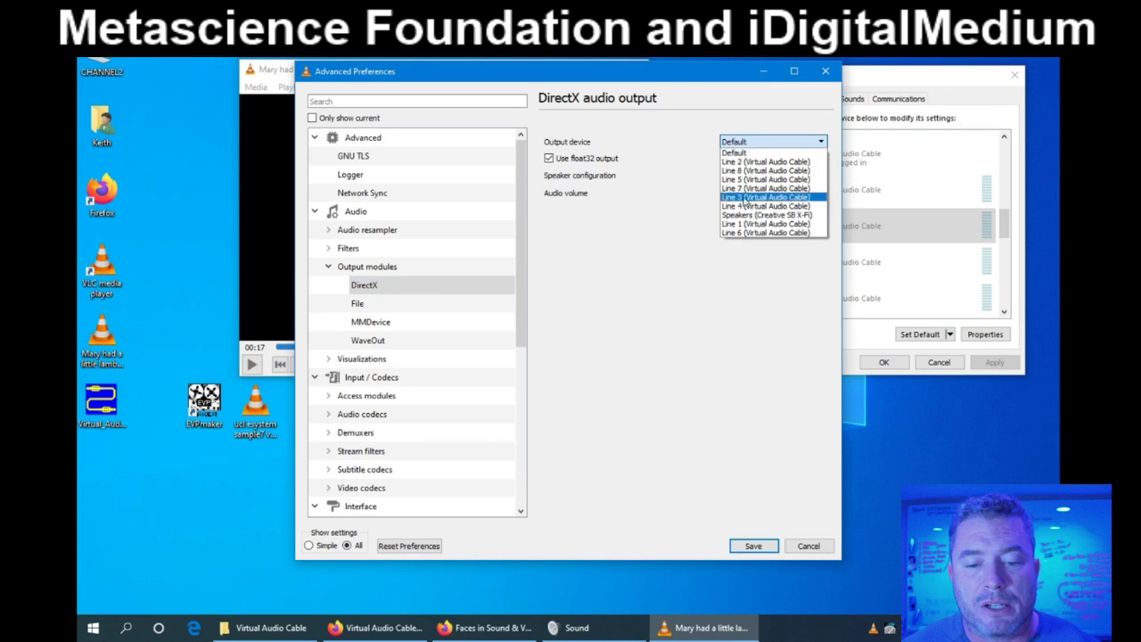
- Set VLC's DirectX output device to Line 1 (Virtual Audio Cable), save the preferences, and reposition the player window
{"action": "left_click", "coordinate": [765, 224]}
{"action": "left_click", "coordinate": [753, 546]}
{"action": "left_click_drag", "start_coordinate": [421, 75], "coordinate": [355, 73]}
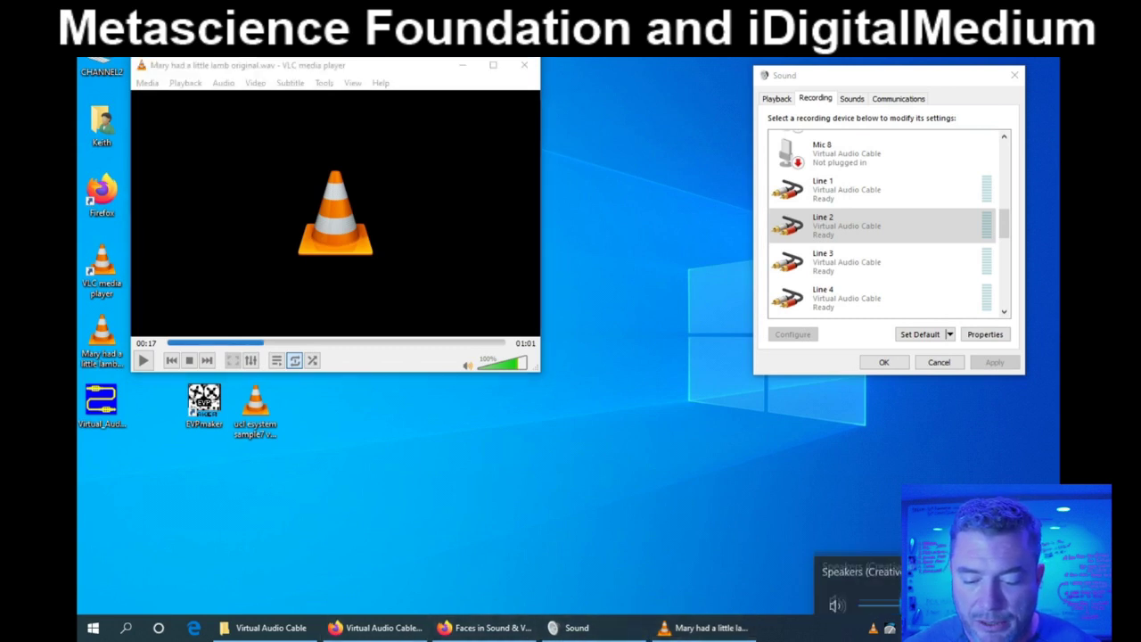
- Examine the DirectX, MMDevice and WaveOut output module settings in VLC's advanced preferences
{"action": "key", "text": "ctrl+p"}
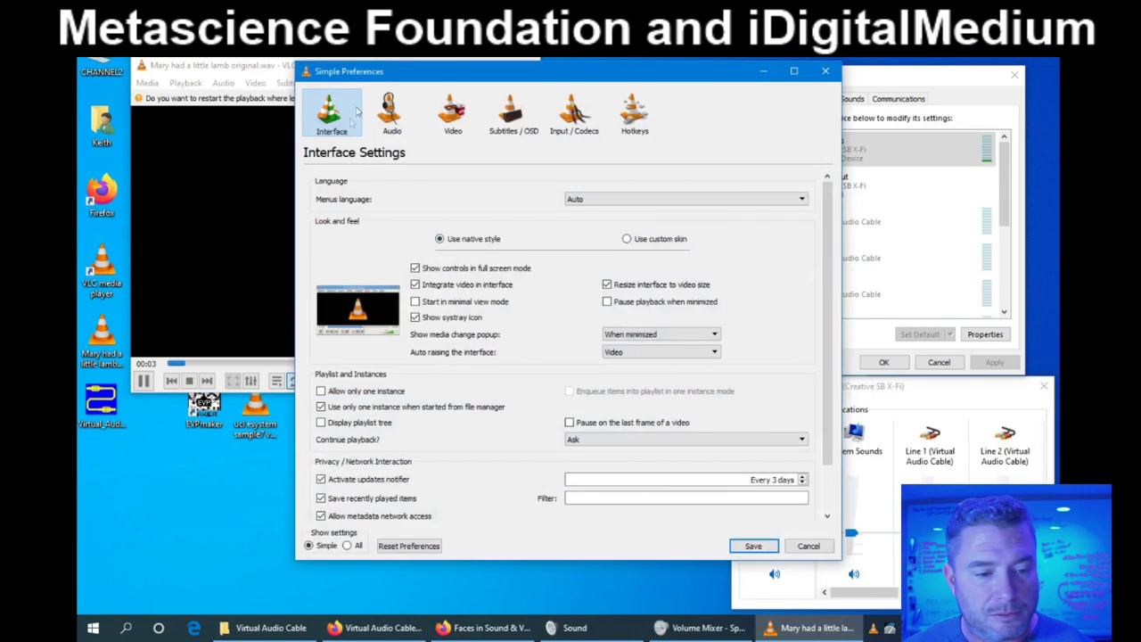
{"action": "left_click", "coordinate": [386, 116]}
{"action": "left_click", "coordinate": [346, 547]}
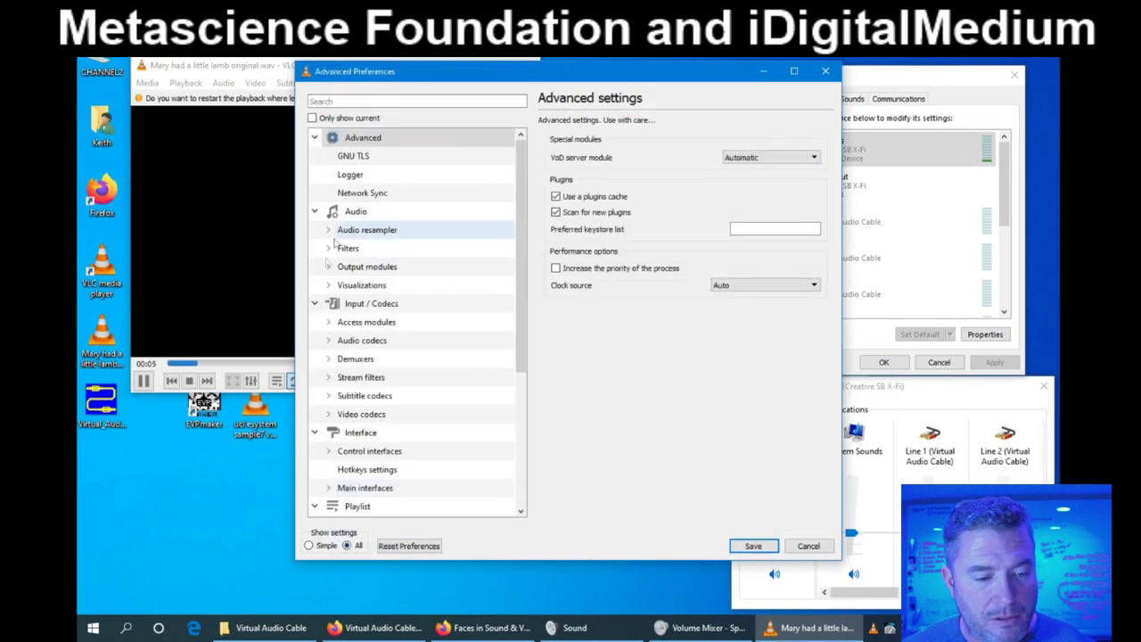
{"action": "left_click", "coordinate": [328, 267]}
{"action": "left_click", "coordinate": [364, 284]}
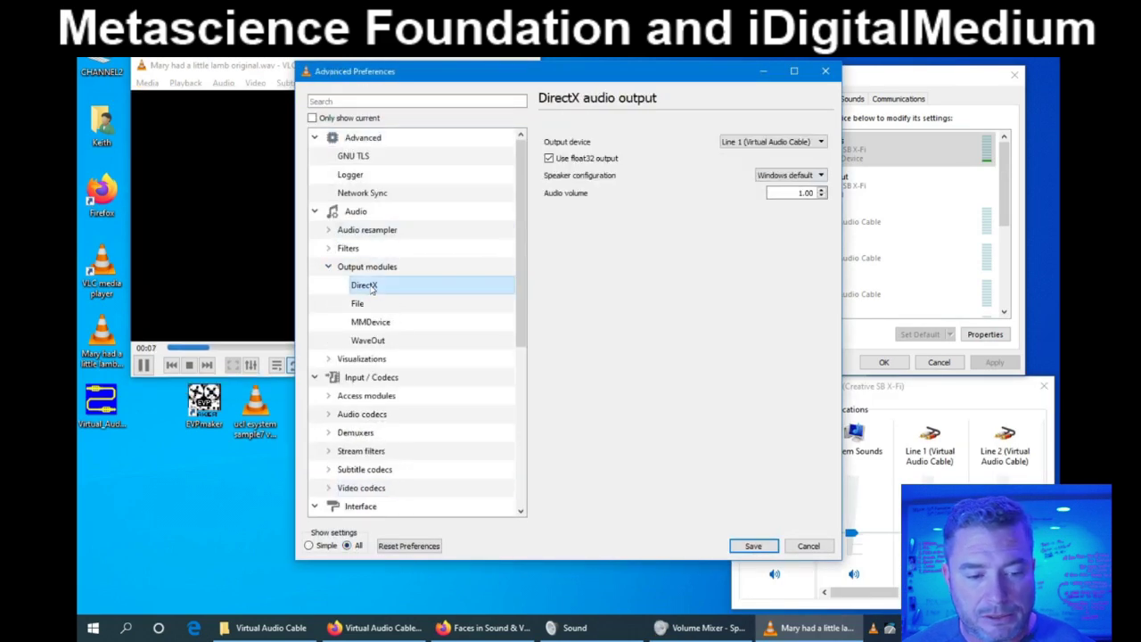
{"action": "left_click", "coordinate": [369, 323]}
{"action": "left_click", "coordinate": [365, 339]}
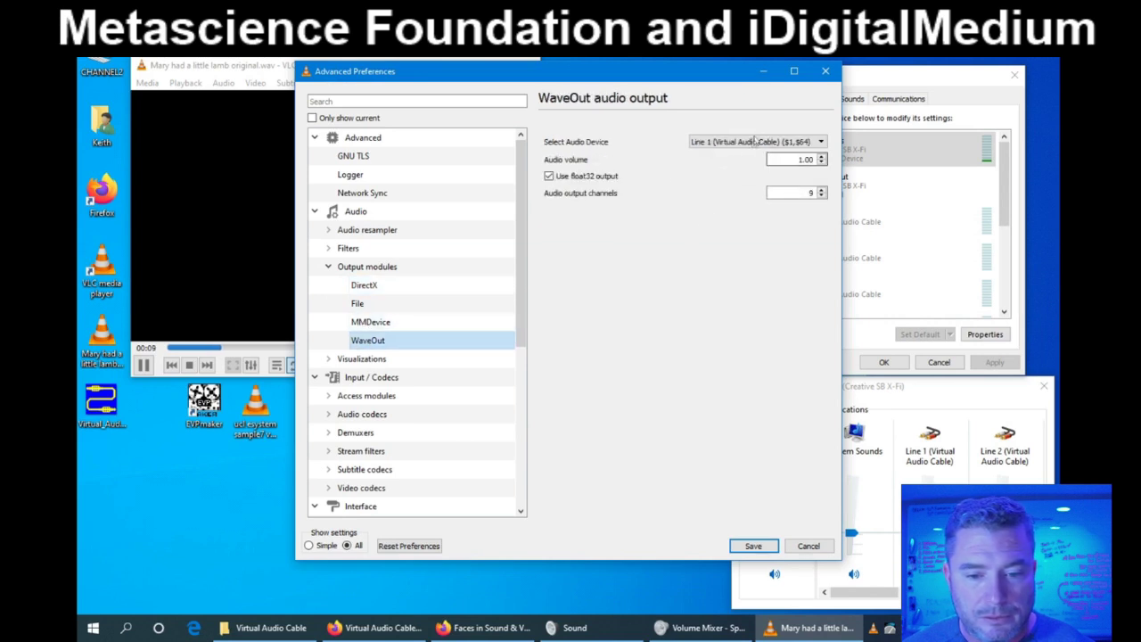
{"action": "left_click", "coordinate": [360, 304]}
- Set VLC's MMDevice output device to Line 1 (Virtual Audio Cable), save, and restart VLC with Mary had a little lamb original.wav
{"action": "left_click", "coordinate": [378, 321]}
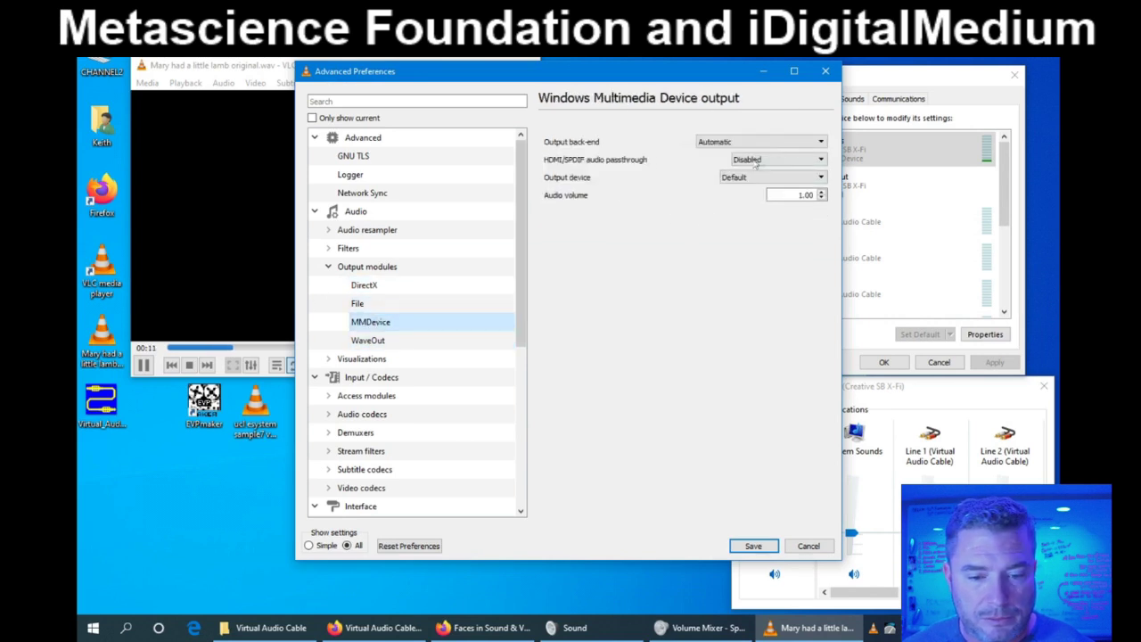
{"action": "left_click", "coordinate": [760, 141]}
{"action": "left_click", "coordinate": [404, 356]}
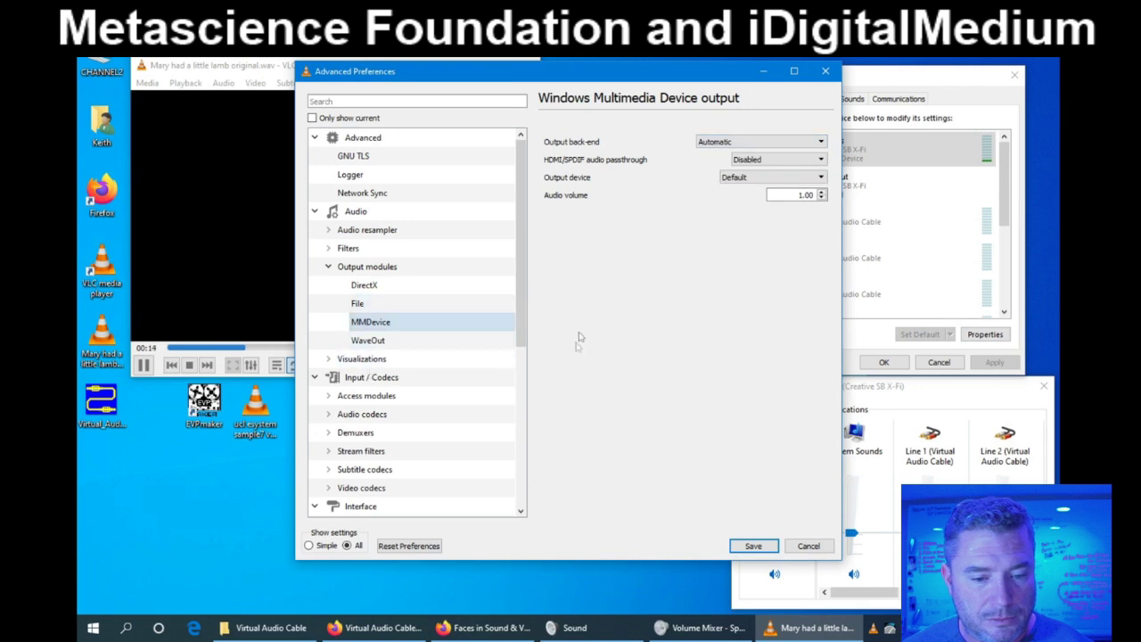
{"action": "left_click", "coordinate": [772, 177]}
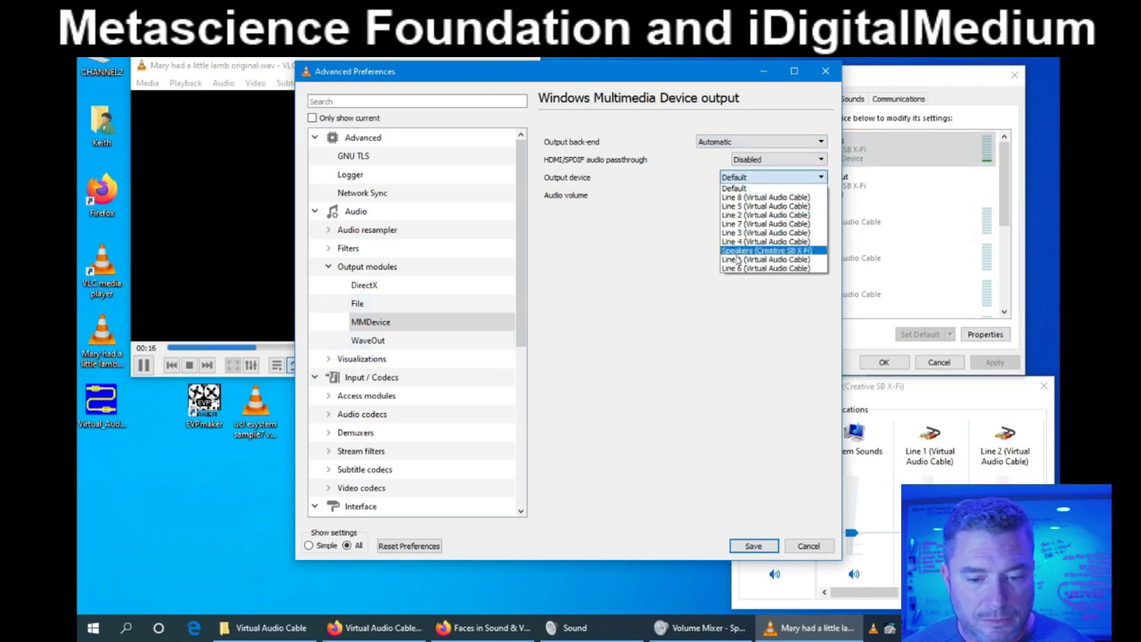
{"action": "left_click", "coordinate": [764, 258]}
{"action": "left_click", "coordinate": [753, 546]}
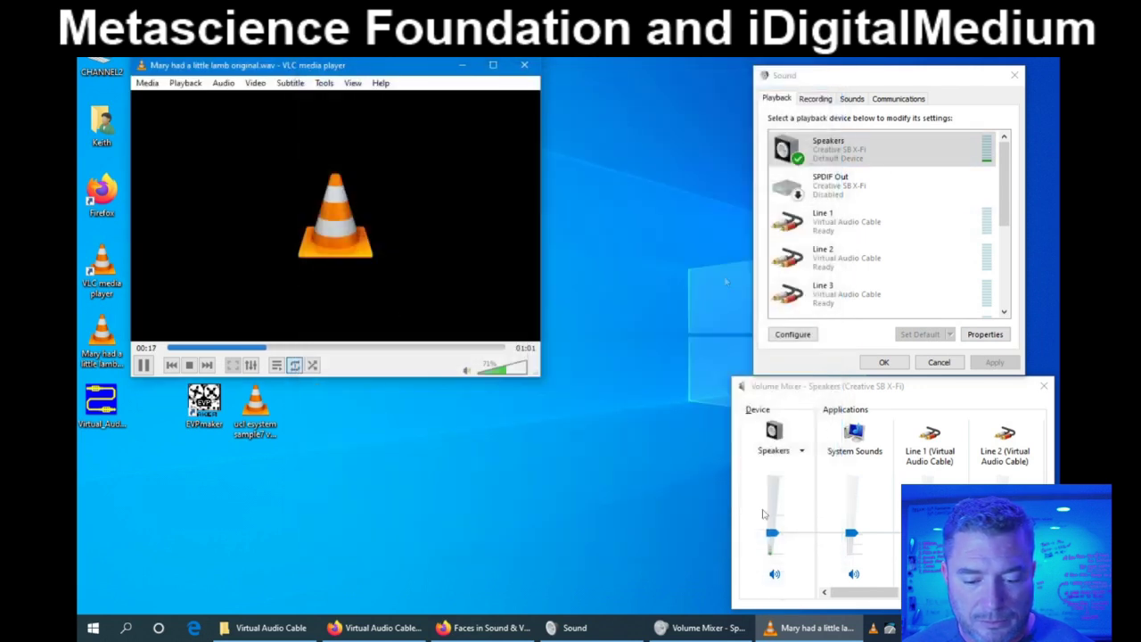
{"action": "left_click", "coordinate": [524, 65]}
{"action": "double_click", "coordinate": [102, 334]}
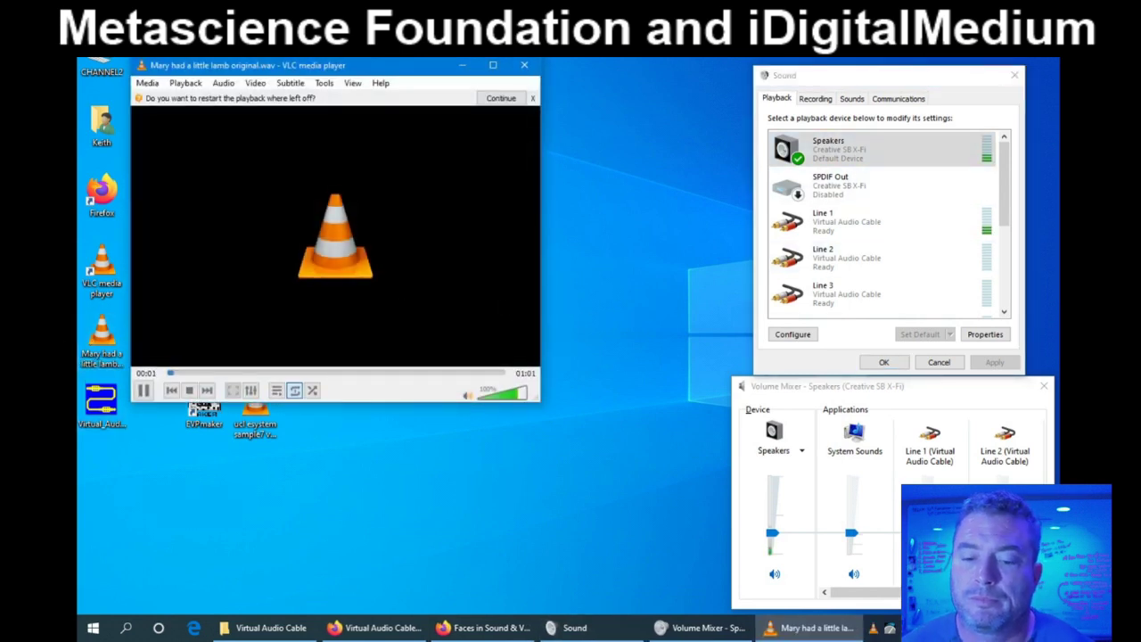
- Inspect the Line 1 playback device's advanced properties and close them without changes
{"action": "left_click", "coordinate": [860, 223]}
{"action": "left_click", "coordinate": [985, 334]}
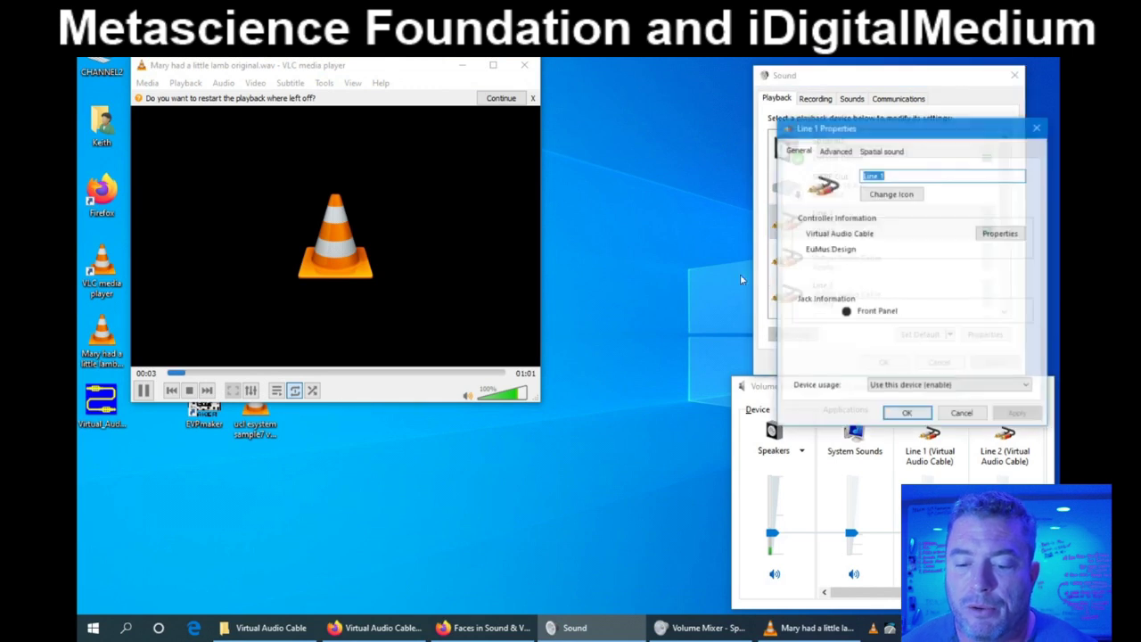
{"action": "left_click", "coordinate": [835, 149]}
{"action": "left_click", "coordinate": [962, 414]}
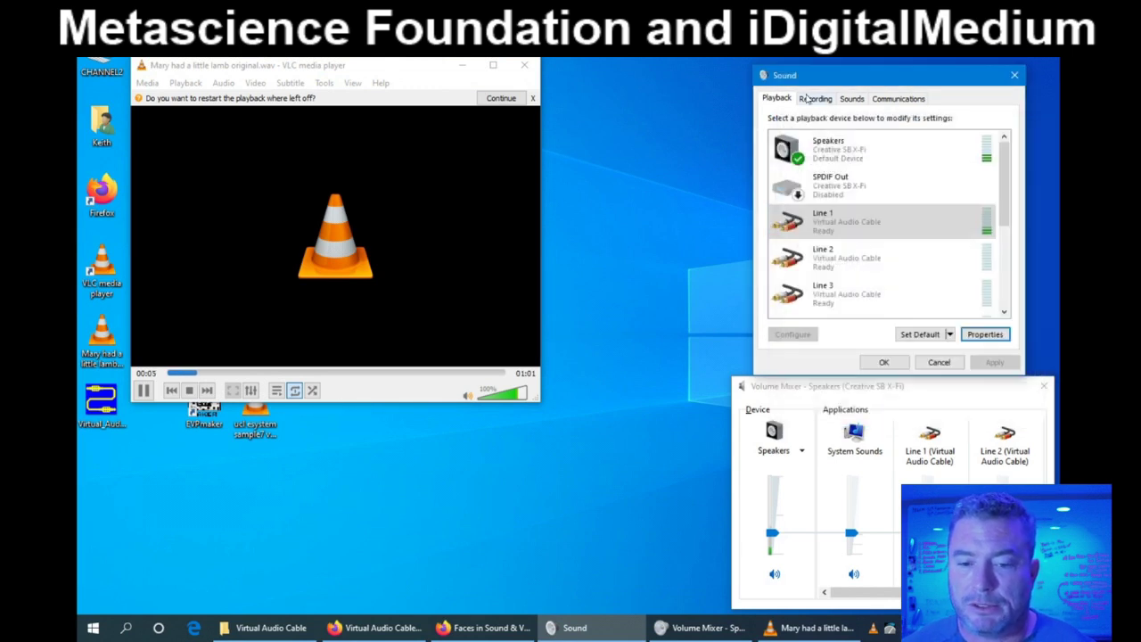
- Turn off Listen to this device for the Line 1 recording device and close its properties
{"action": "left_click", "coordinate": [815, 98]}
{"action": "scroll", "coordinate": [855, 214], "scroll_direction": "down", "scroll_amount": 5}
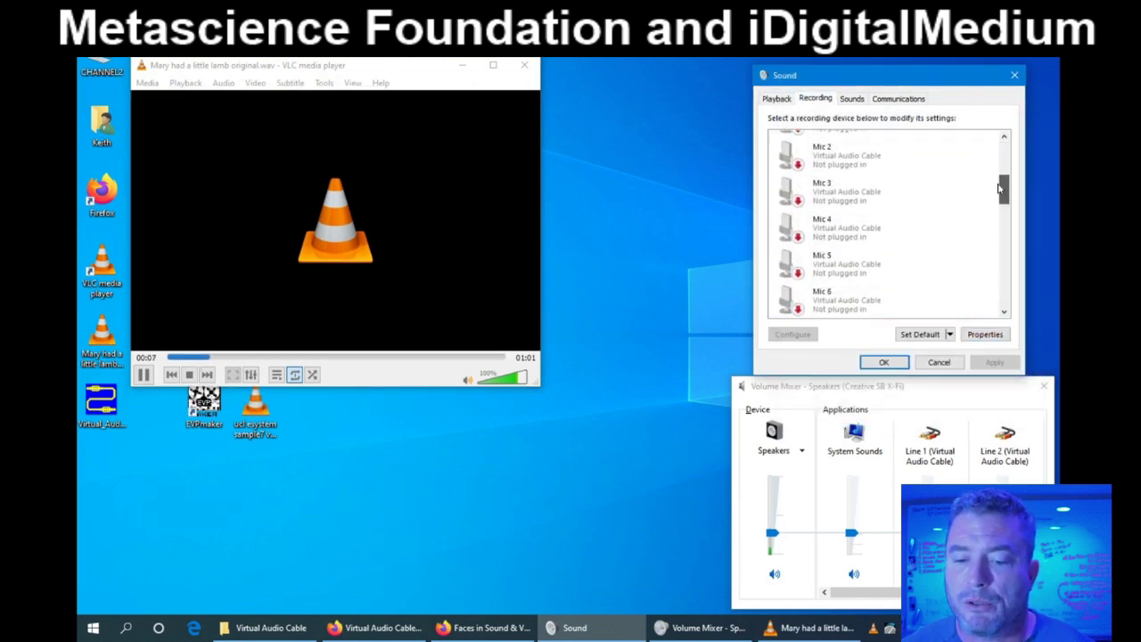
{"action": "left_click", "coordinate": [846, 151]}
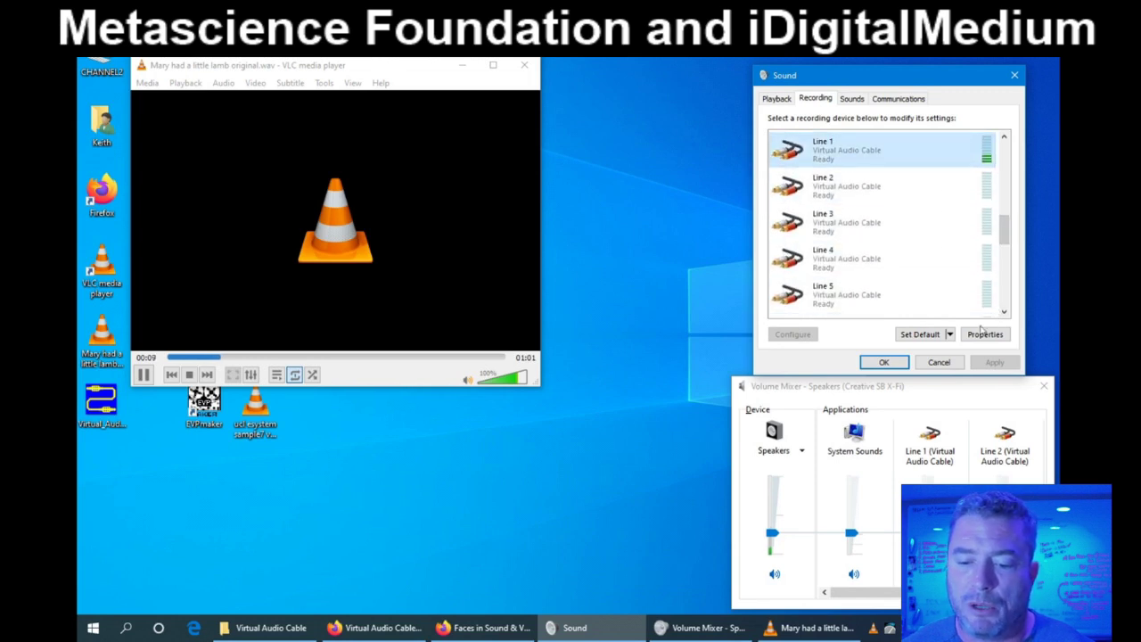
{"action": "left_click", "coordinate": [984, 334]}
{"action": "left_click", "coordinate": [829, 150]}
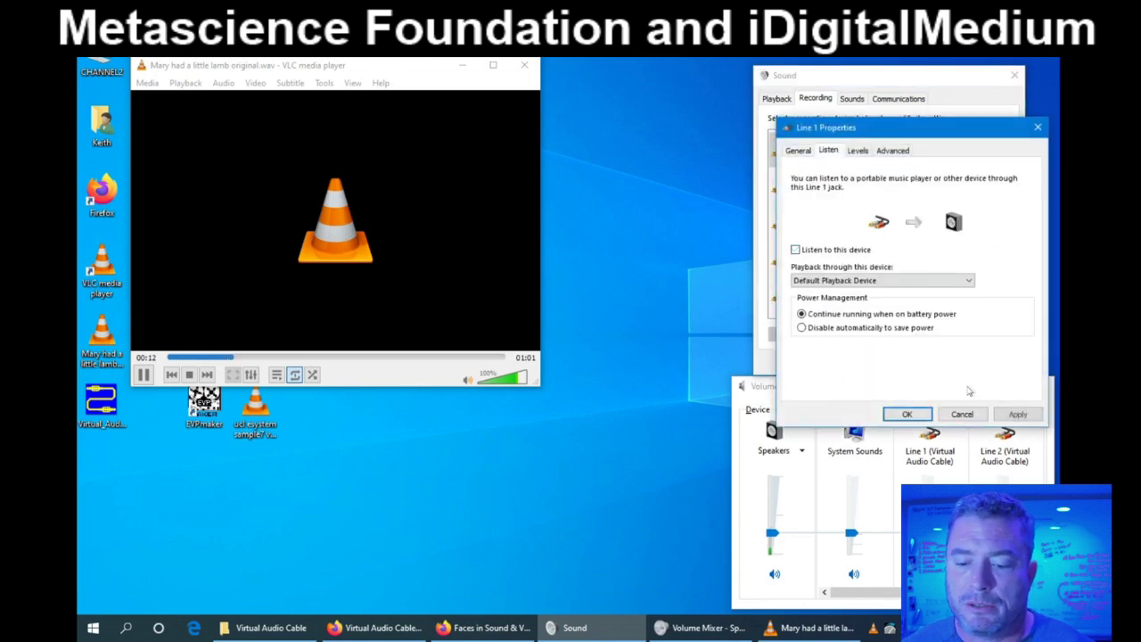
{"action": "left_click", "coordinate": [1001, 415]}
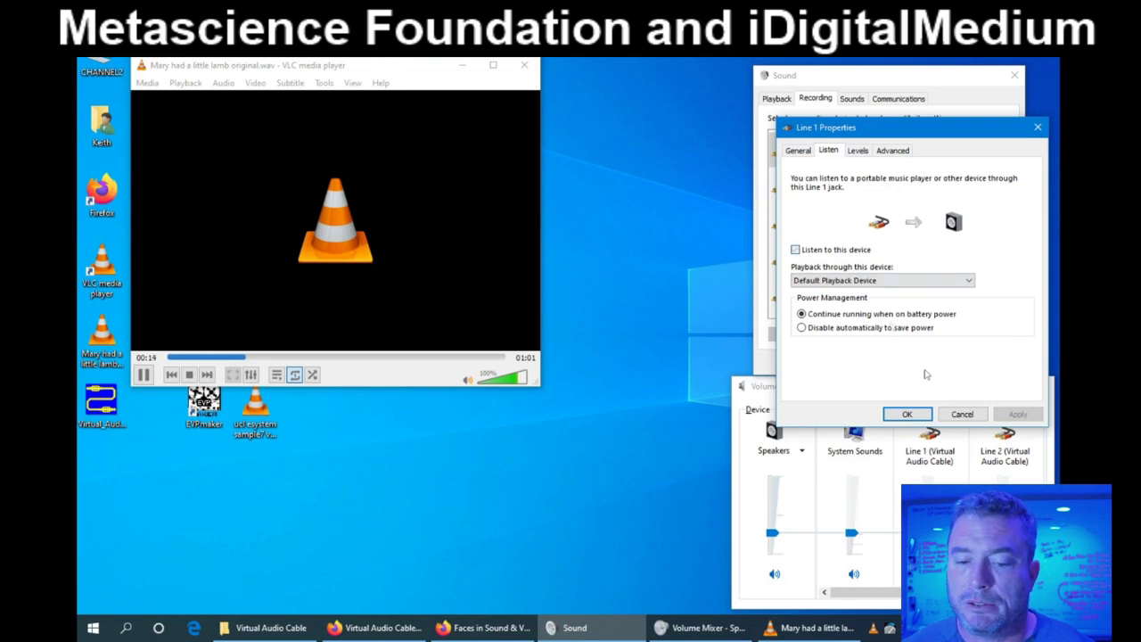
{"action": "left_click", "coordinate": [796, 249]}
{"action": "key", "text": "space"}
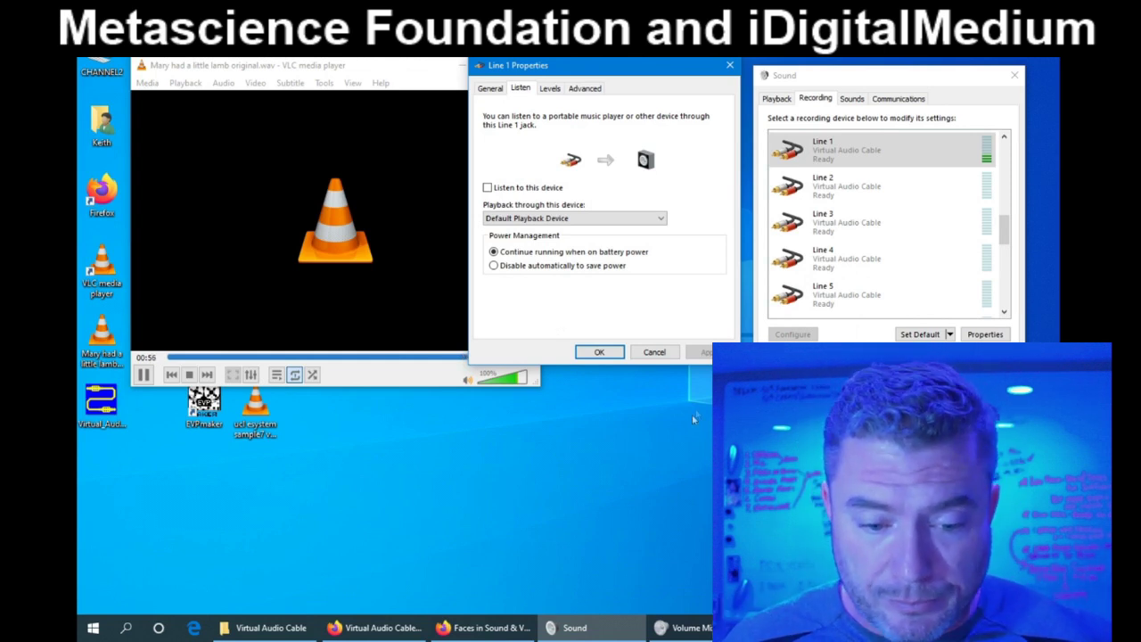
{"action": "left_click", "coordinate": [654, 352]}
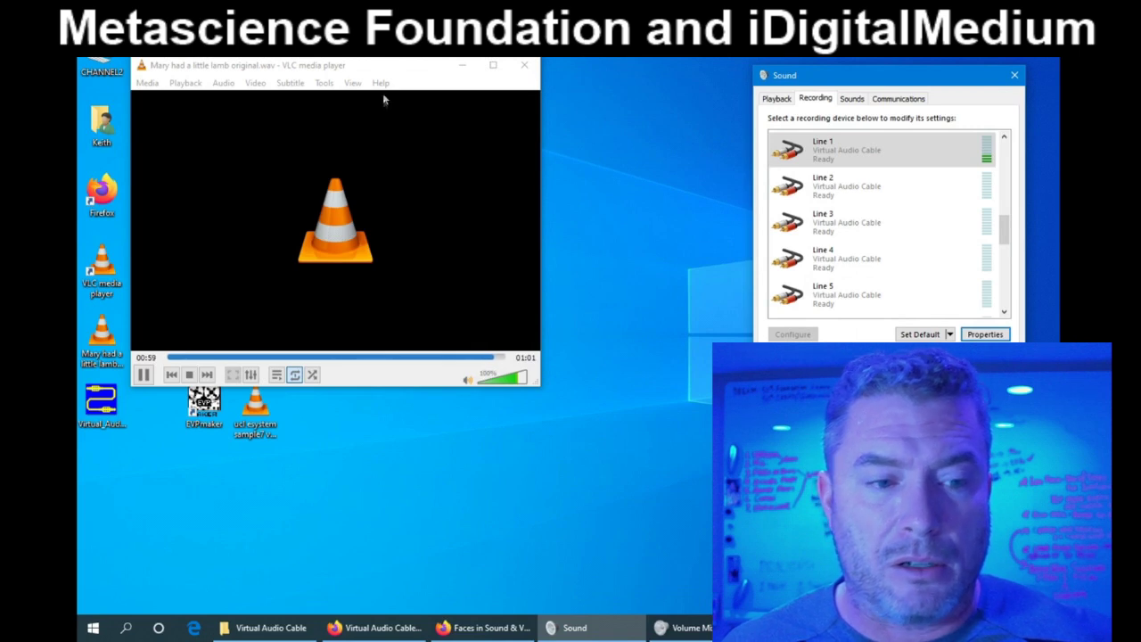
- Switch to EVPmaker and load ucl esystem sample7 vocal LOWER.wav from the Desktop
{"action": "left_click", "coordinate": [426, 287]}
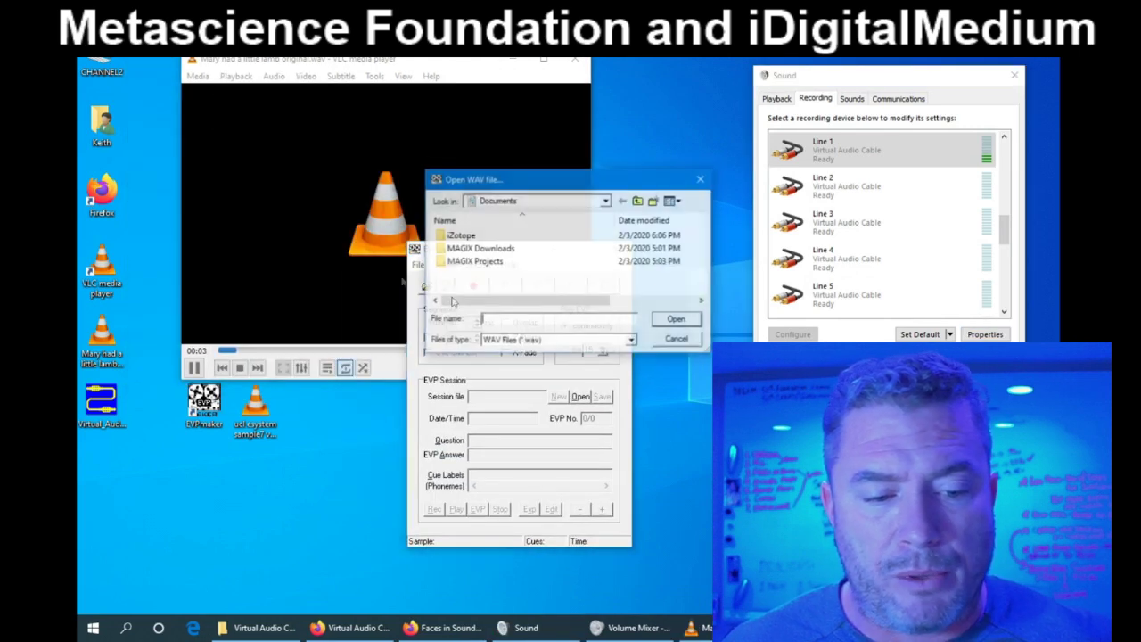
{"action": "left_click_drag", "start_coordinate": [705, 350], "coordinate": [894, 562]}
{"action": "left_click", "coordinate": [624, 248]}
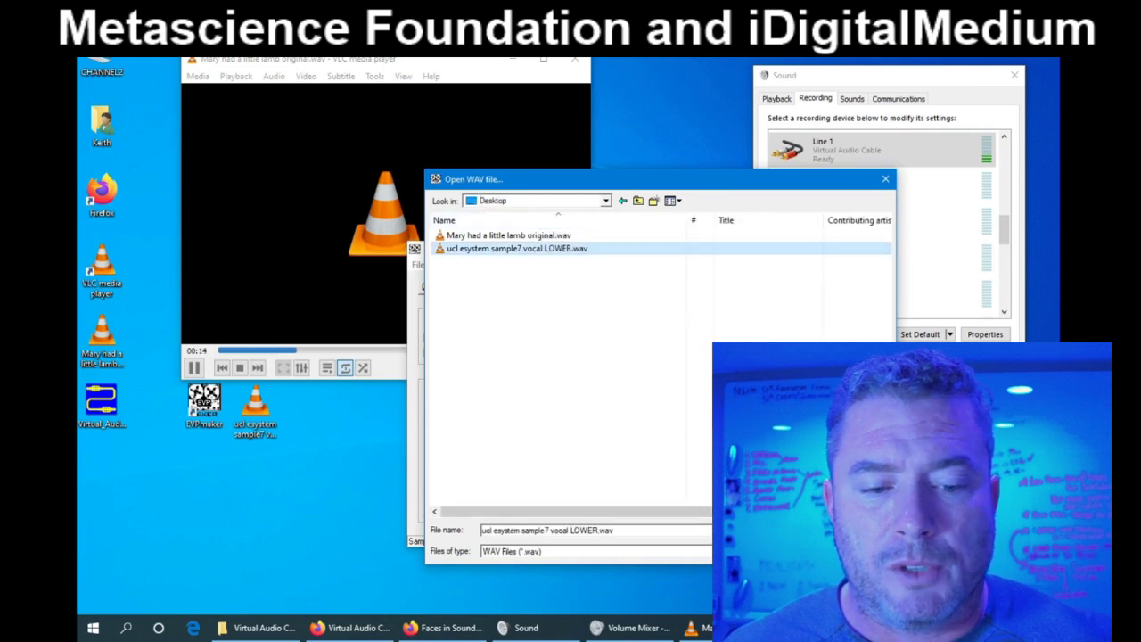
{"action": "left_click", "coordinate": [847, 530]}
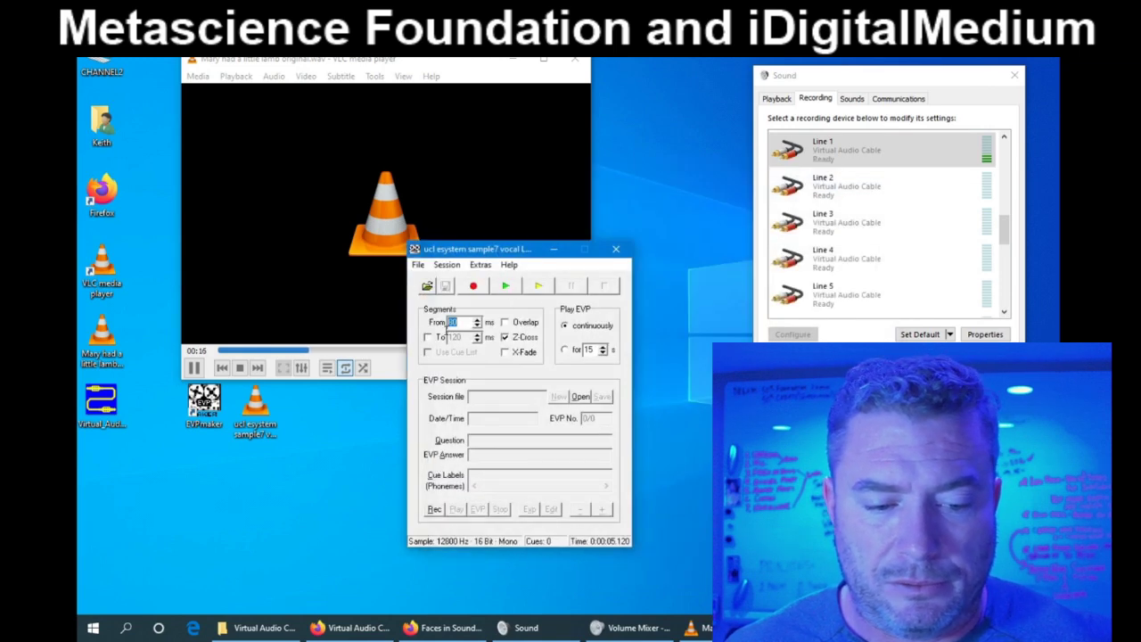
- Set the segment length from 150 to 600 ms, with Z-Cross off and X-Fade on
{"action": "left_click", "coordinate": [427, 338]}
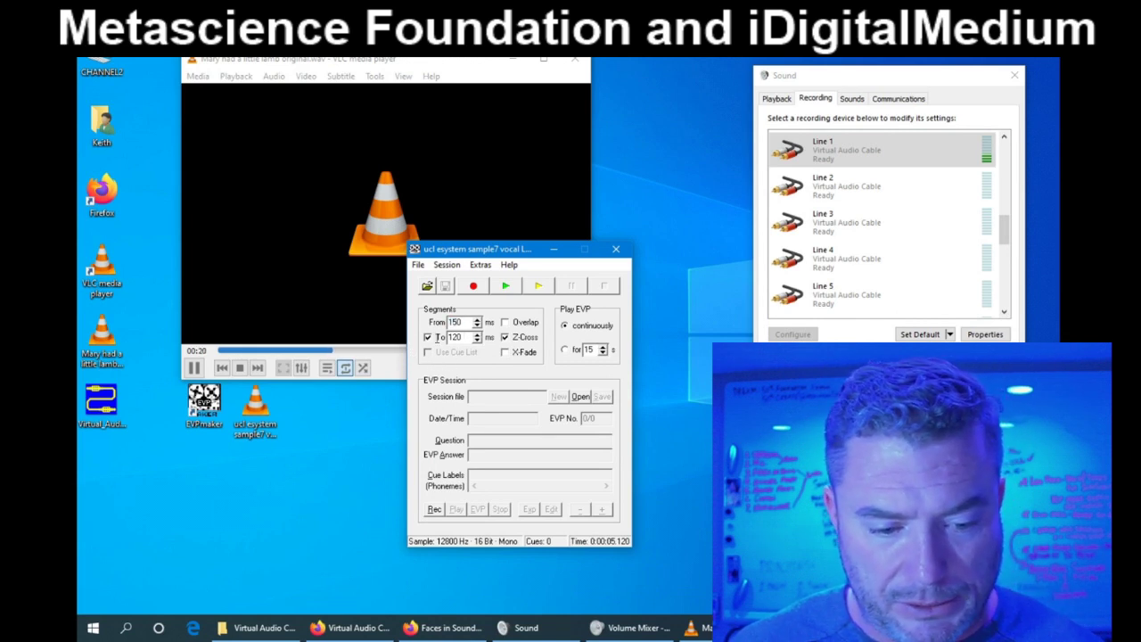
{"action": "left_click_drag", "start_coordinate": [462, 338], "coordinate": [420, 348]}
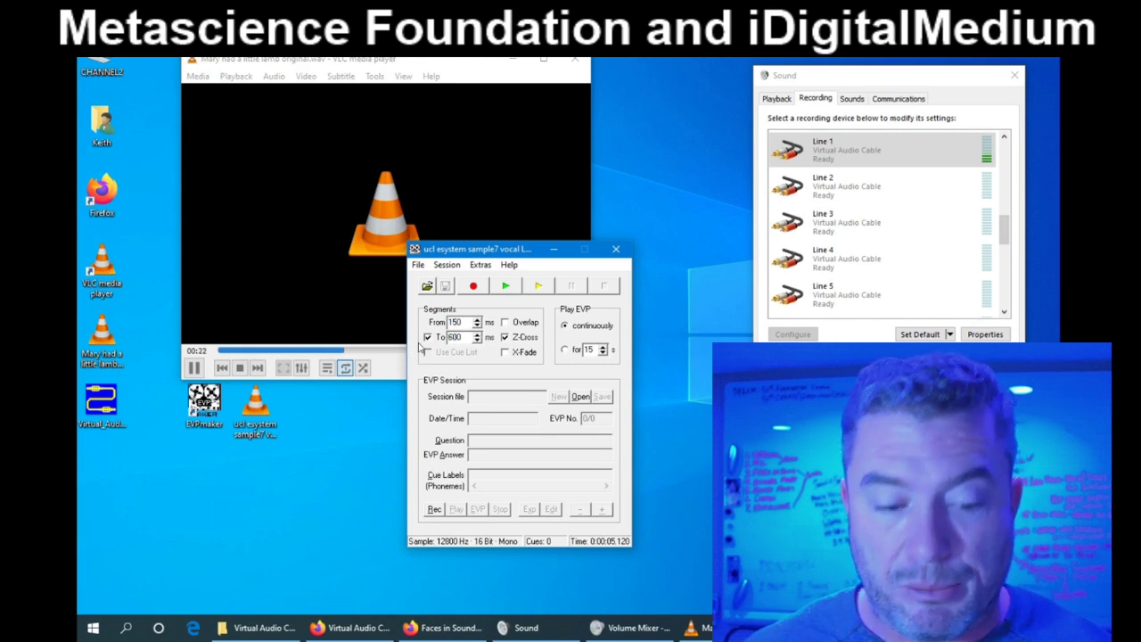
{"action": "left_click", "coordinate": [504, 336]}
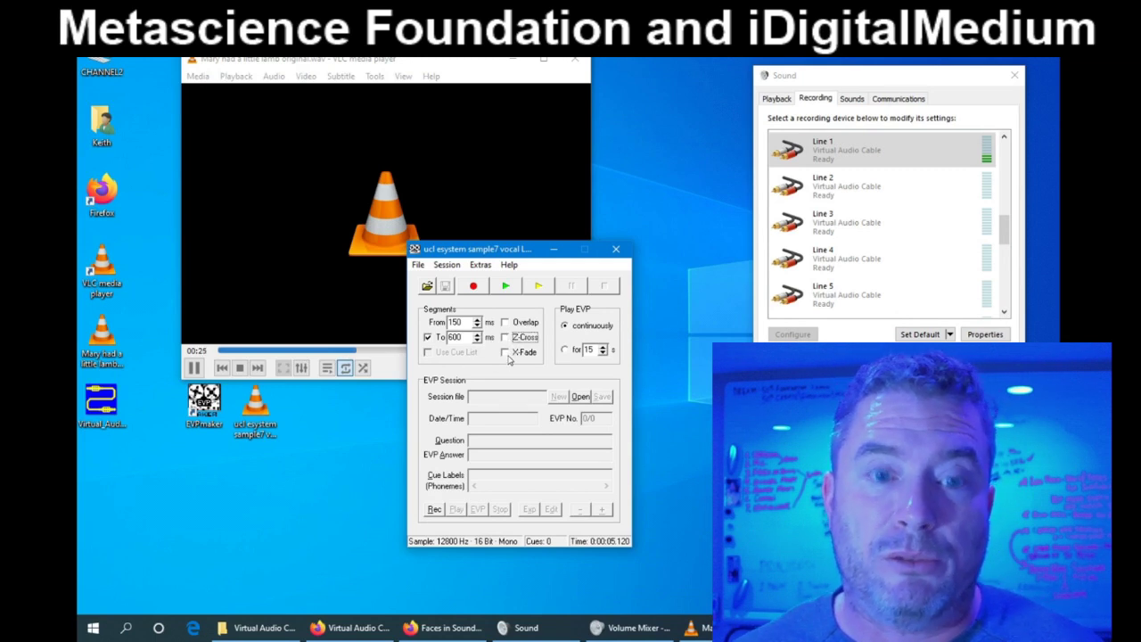
{"action": "left_click", "coordinate": [505, 353]}
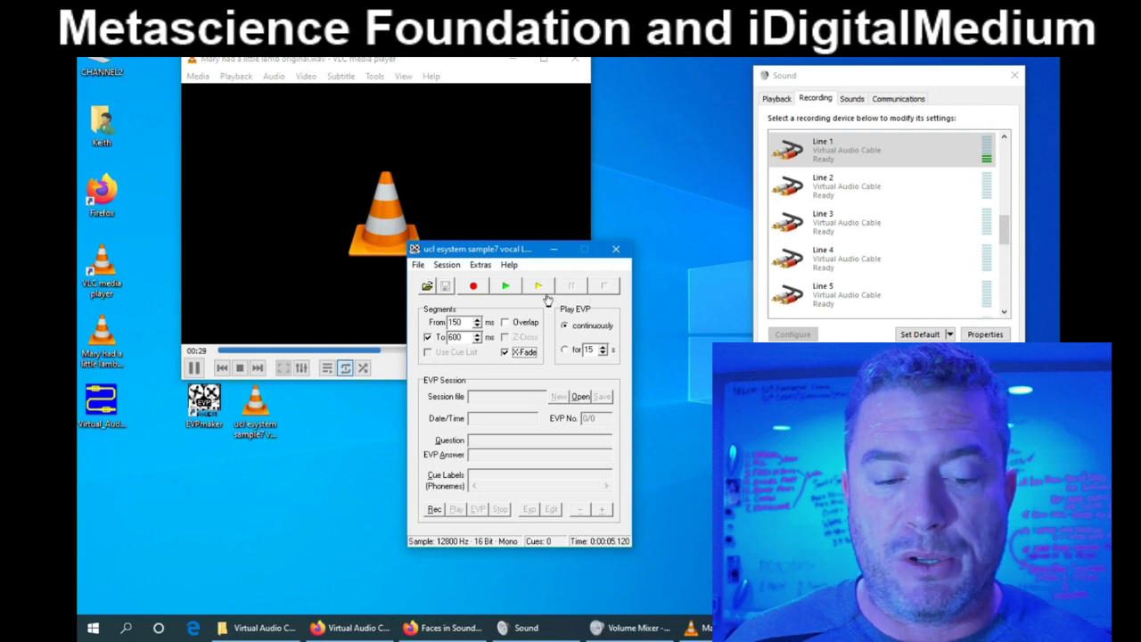
- Close VLC and test-play the loaded EVPmaker sample while checking the playback devices' level meters
{"action": "left_click", "coordinate": [575, 62]}
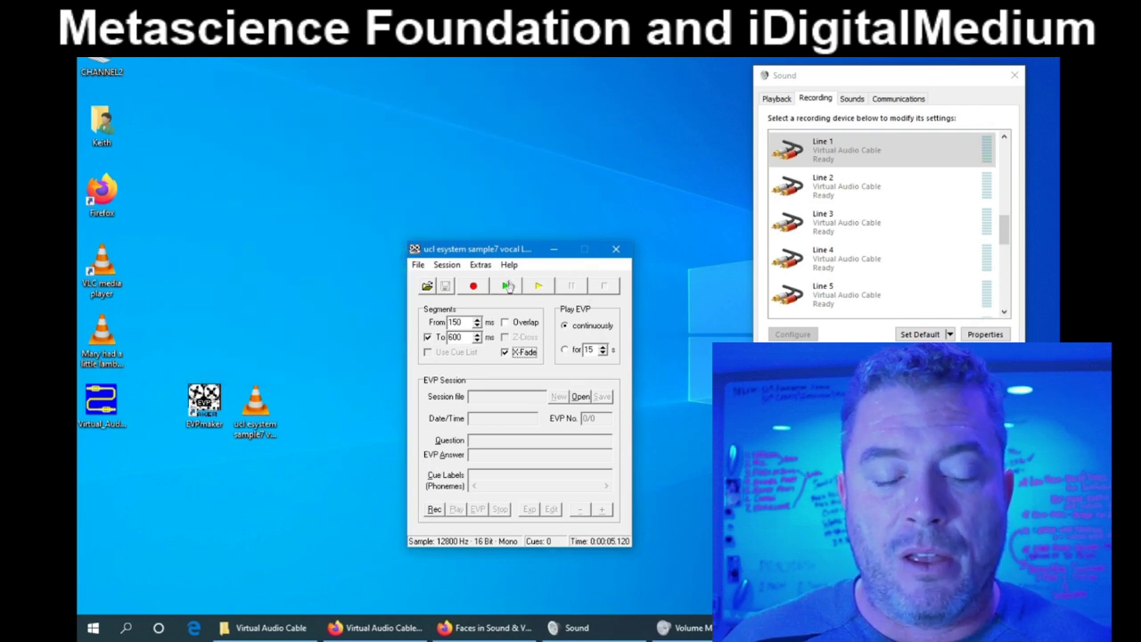
{"action": "left_click", "coordinate": [506, 286]}
{"action": "scroll", "coordinate": [891, 223], "scroll_direction": "up", "scroll_amount": 5}
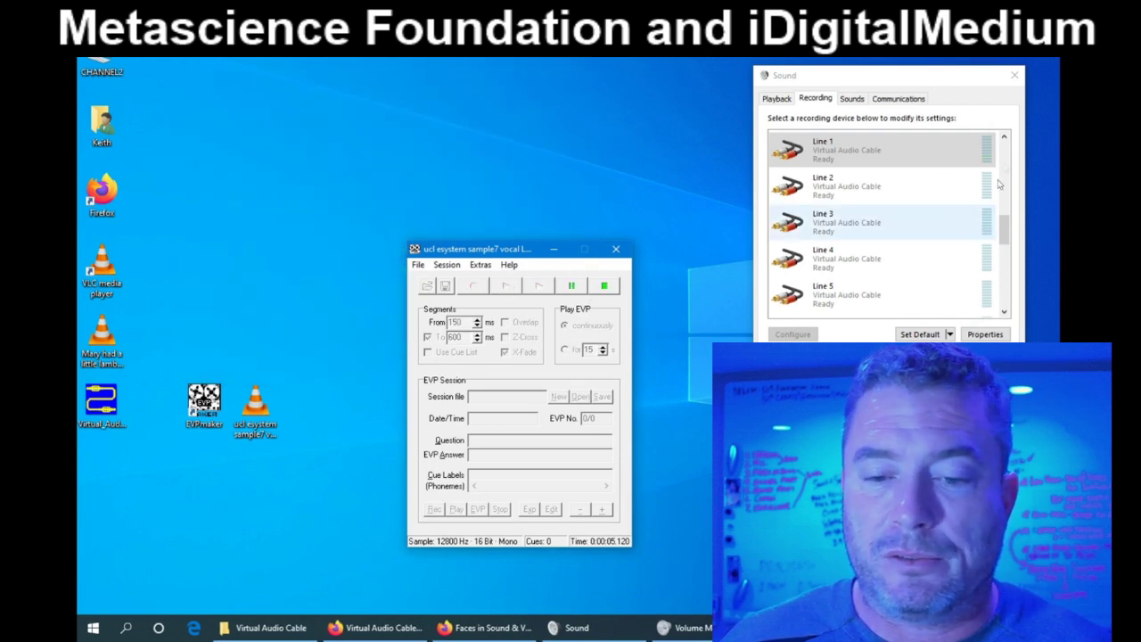
{"action": "left_click", "coordinate": [776, 98]}
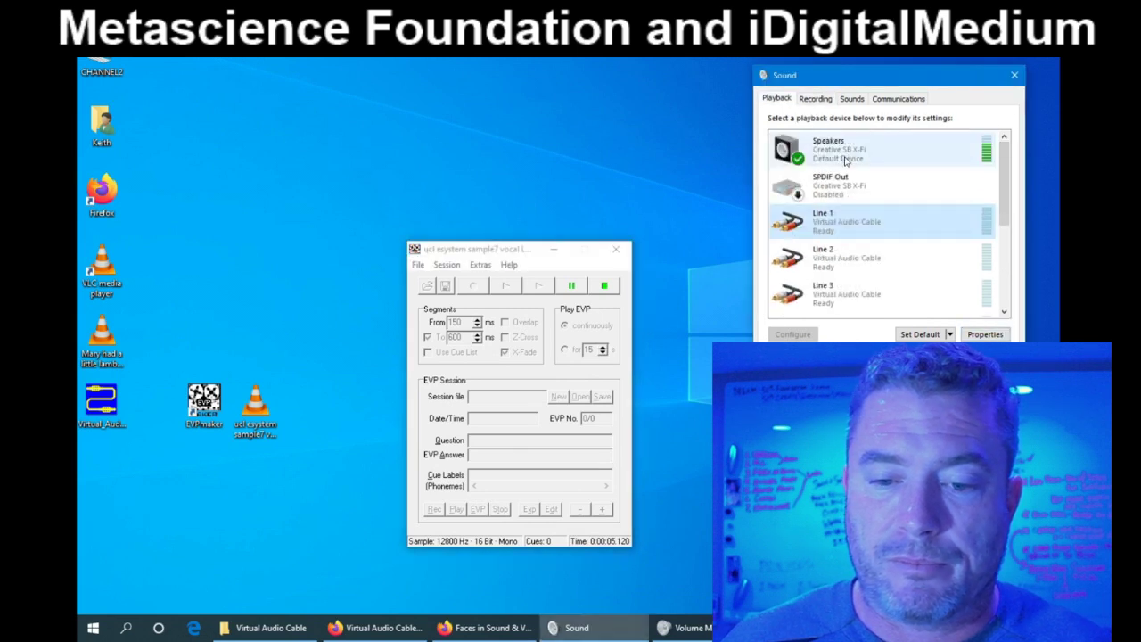
{"action": "left_click", "coordinate": [613, 285]}
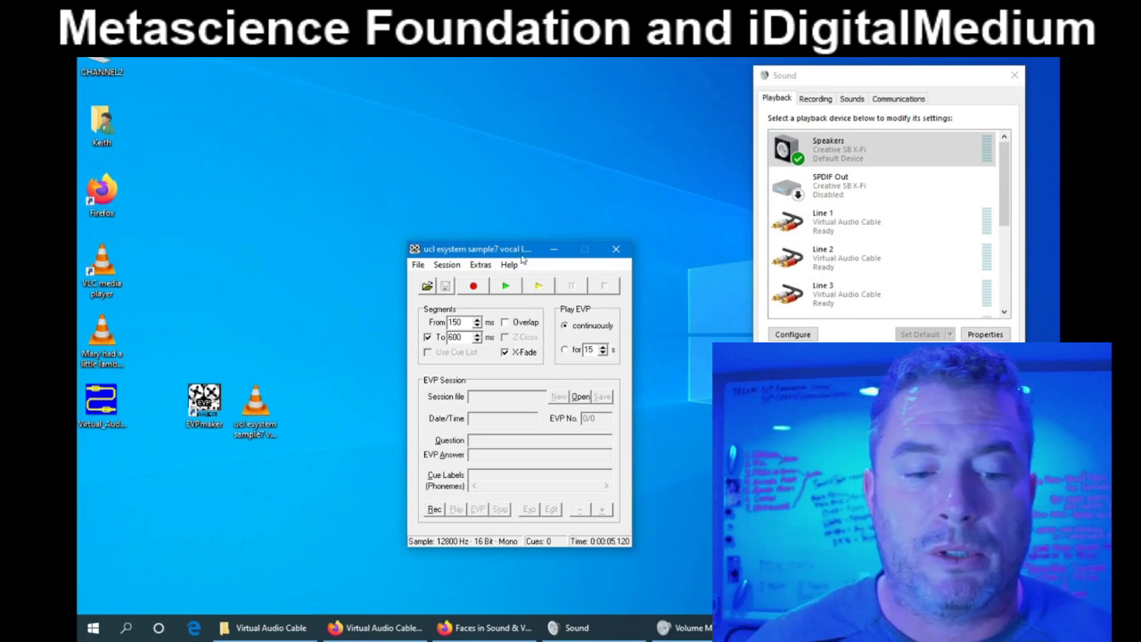
- Set EVPmaker's live audio source to Line 1 (Virtual Audio Cable) and playback to Line 2 (Virtual Audio Cable), then move its window beside the Sound dialog
{"action": "left_click_drag", "start_coordinate": [519, 256], "coordinate": [524, 193]}
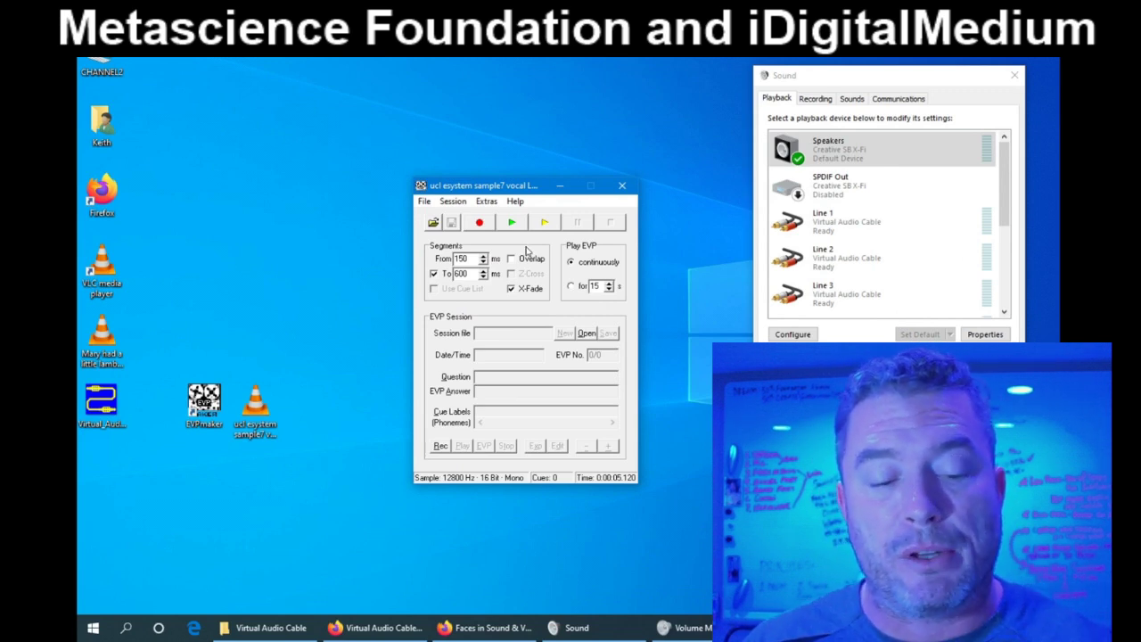
{"action": "left_click", "coordinate": [487, 202]}
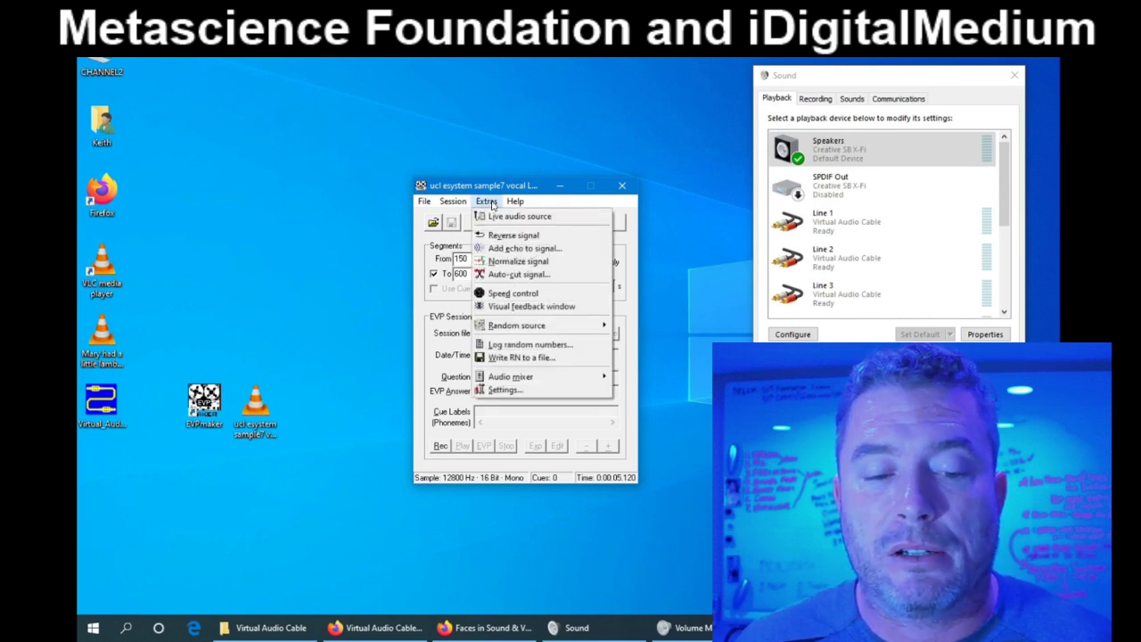
{"action": "left_click", "coordinate": [503, 392]}
{"action": "left_click_drag", "start_coordinate": [546, 222], "coordinate": [611, 192]}
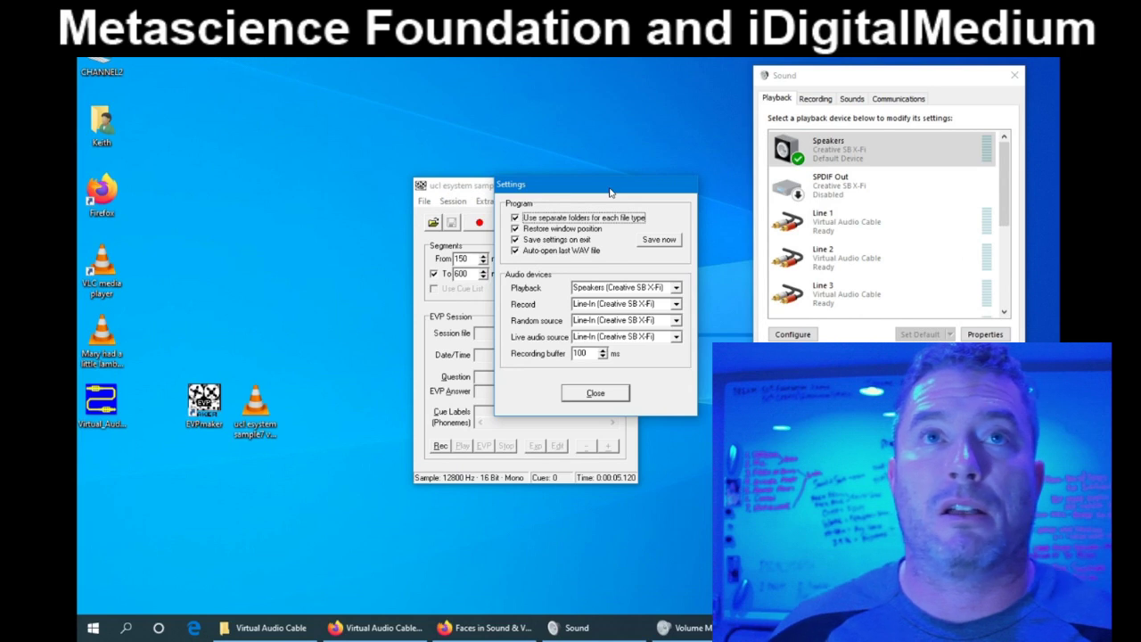
{"action": "left_click", "coordinate": [677, 336]}
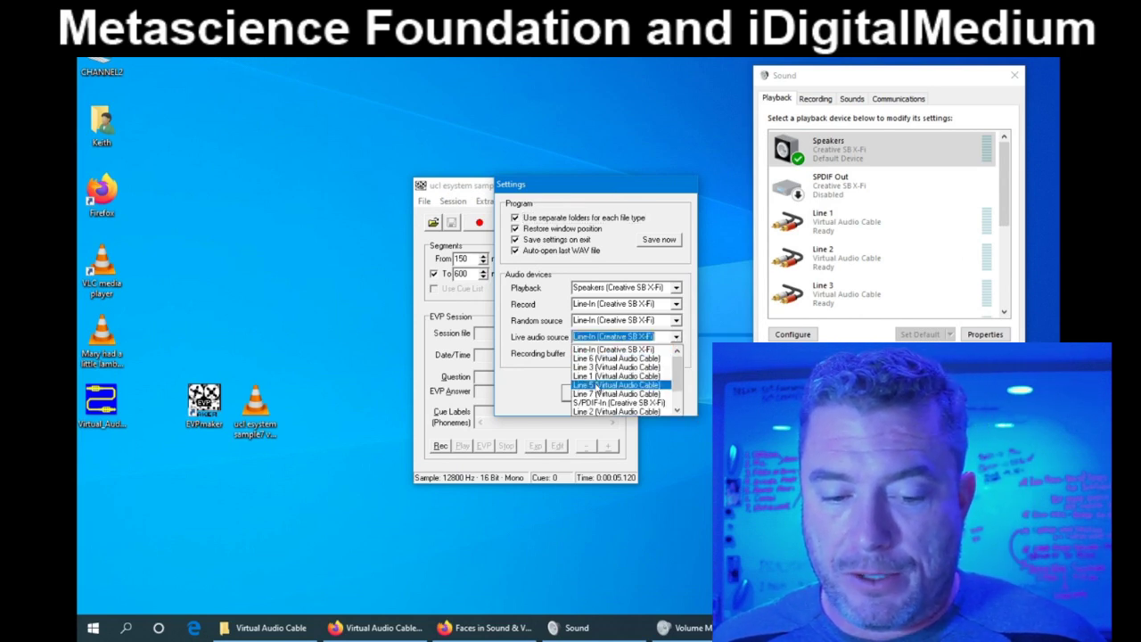
{"action": "left_click", "coordinate": [659, 361]}
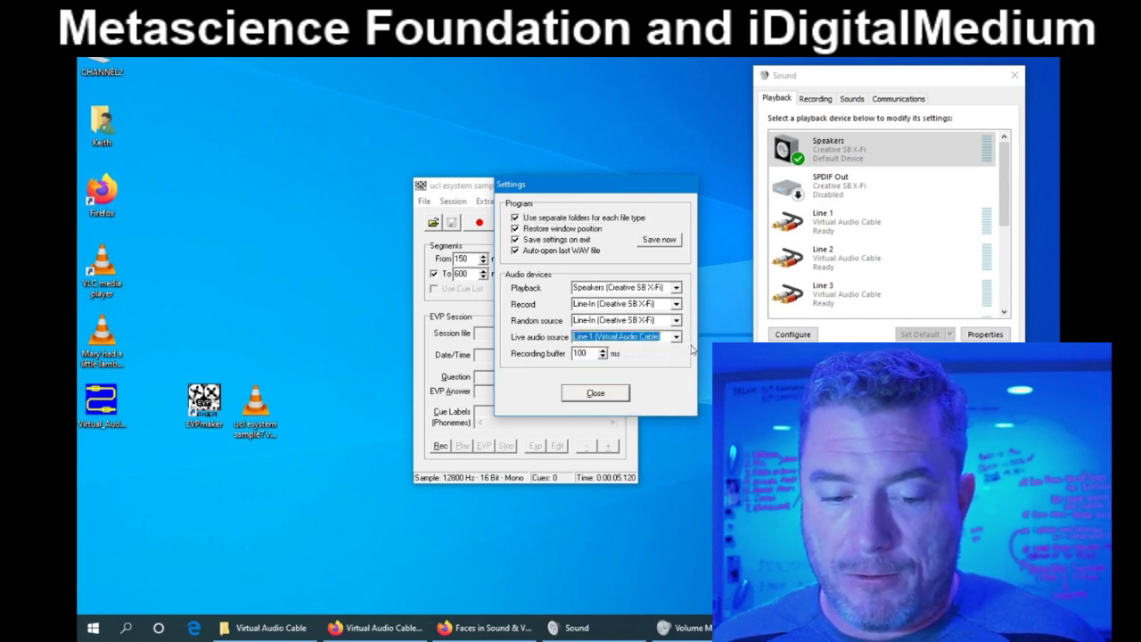
{"action": "left_click", "coordinate": [677, 290]}
{"action": "left_click", "coordinate": [612, 330]}
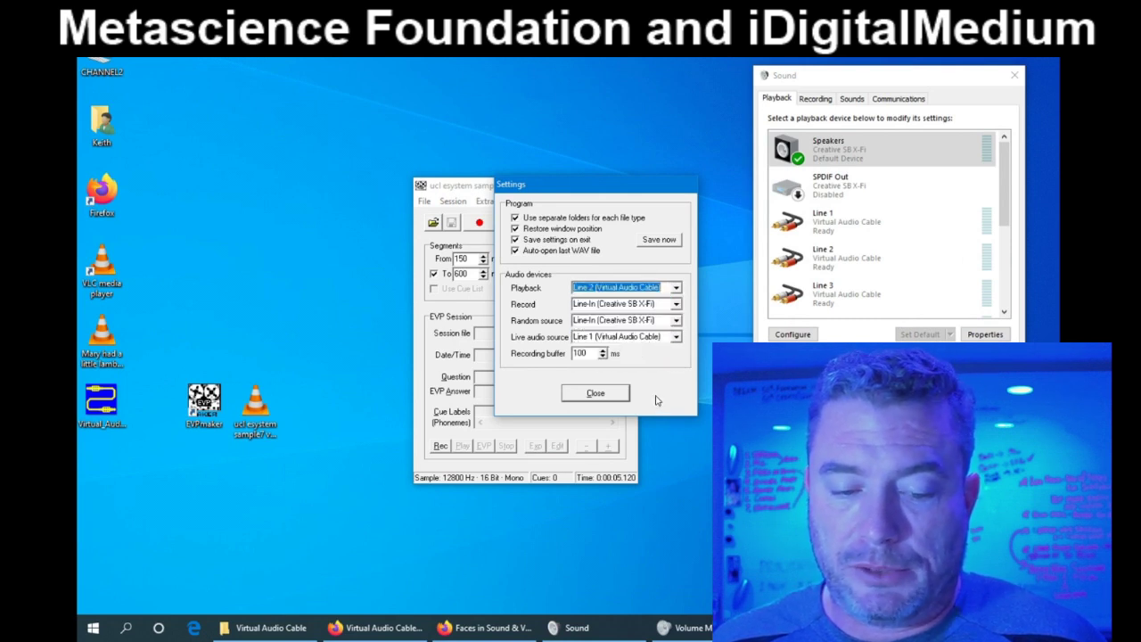
{"action": "left_click", "coordinate": [592, 395]}
{"action": "left_click_drag", "start_coordinate": [522, 189], "coordinate": [640, 184]}
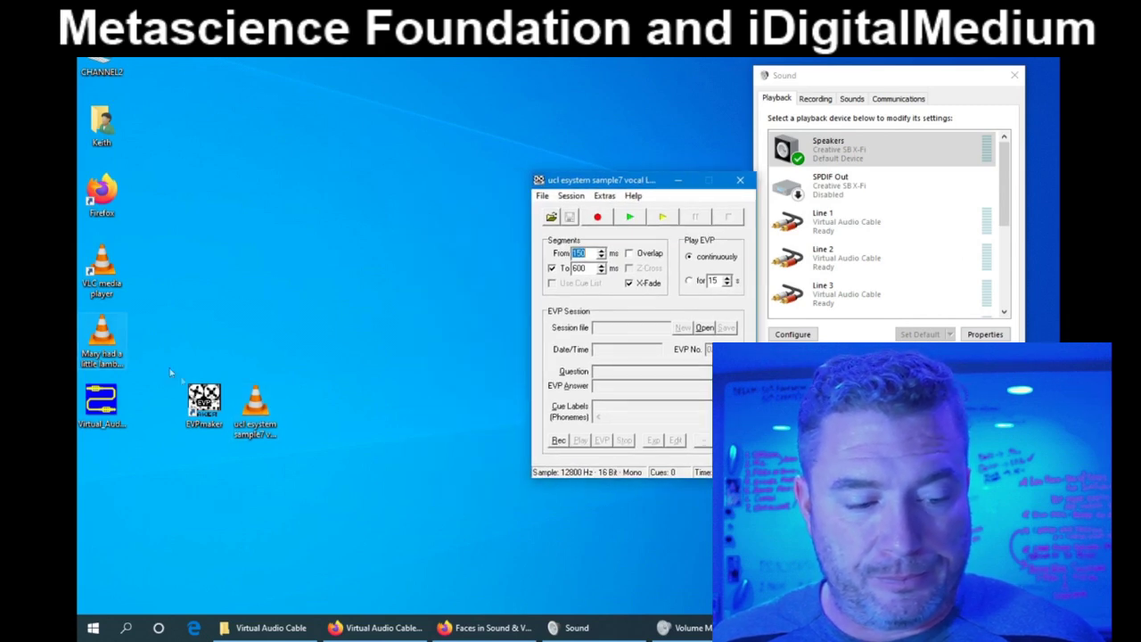
- Play ucl esystem sample7 vocal LOWER.wav in VLC and place its window beside EVPmaker
{"action": "double_click", "coordinate": [254, 408]}
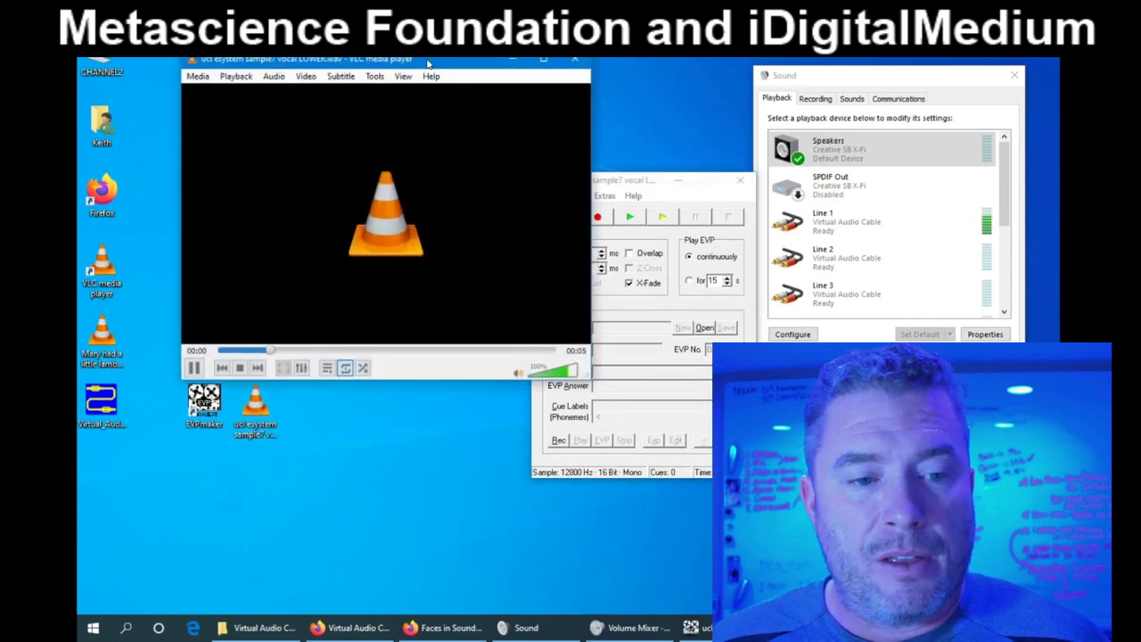
{"action": "left_click_drag", "start_coordinate": [428, 62], "coordinate": [349, 68]}
{"action": "left_click", "coordinate": [918, 232]}
{"action": "left_click", "coordinate": [983, 334]}
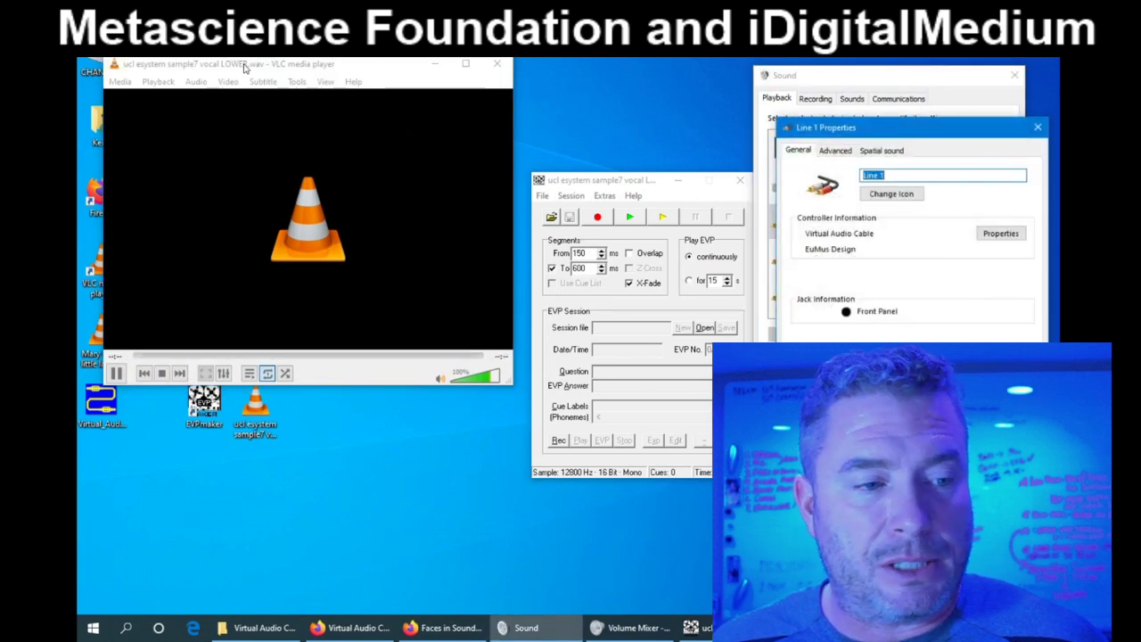
{"action": "left_click_drag", "start_coordinate": [244, 67], "coordinate": [242, 115]}
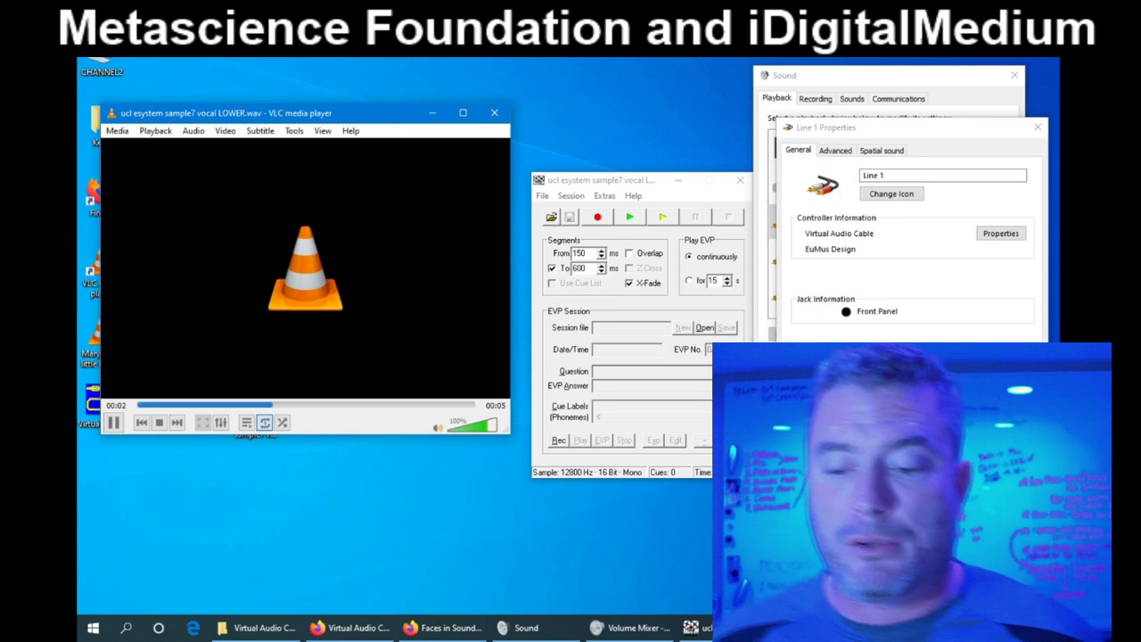
{"action": "left_click", "coordinate": [1036, 128]}
- Enable listening to the Line 1 recording device through the Default Playback Device
{"action": "left_click", "coordinate": [815, 98]}
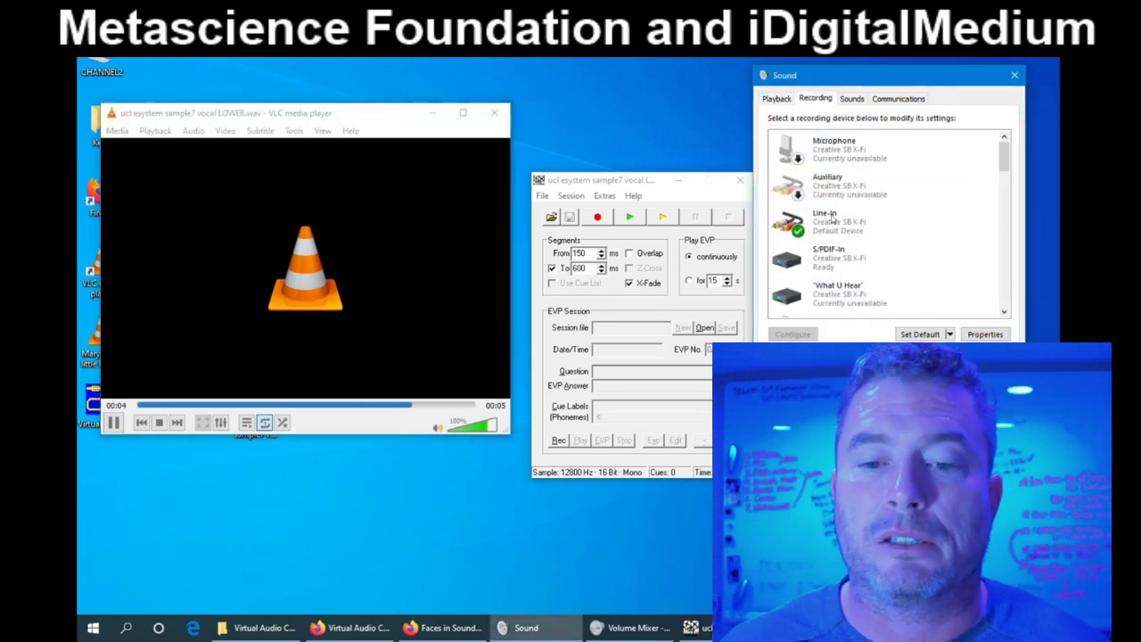
{"action": "left_click_drag", "start_coordinate": [1003, 153], "coordinate": [991, 218]}
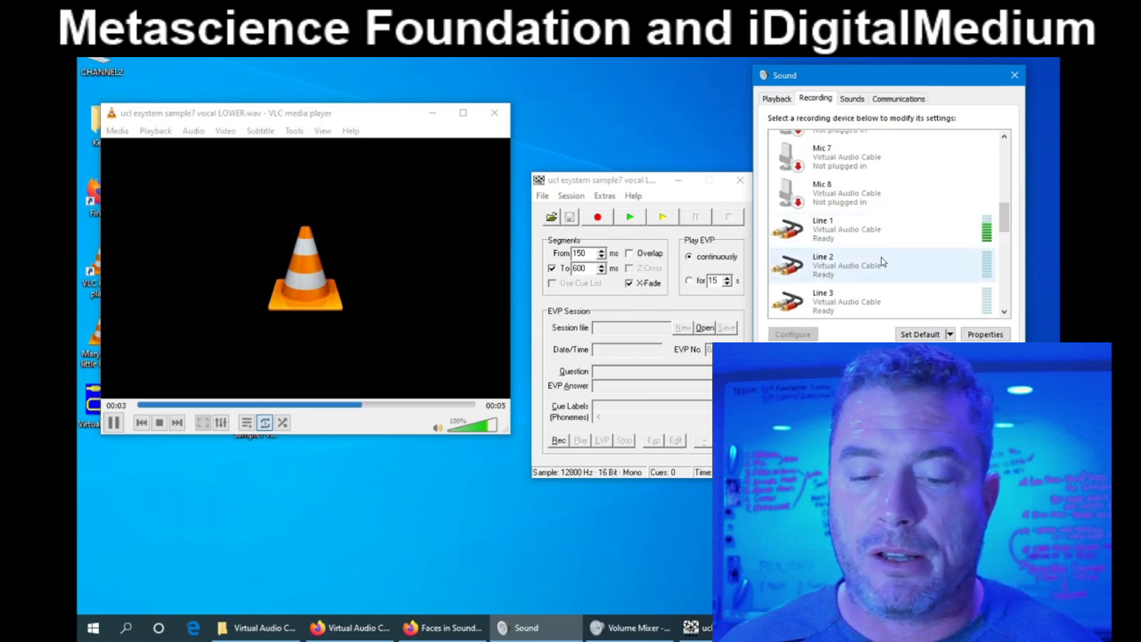
{"action": "left_click", "coordinate": [855, 230]}
{"action": "left_click", "coordinate": [983, 334]}
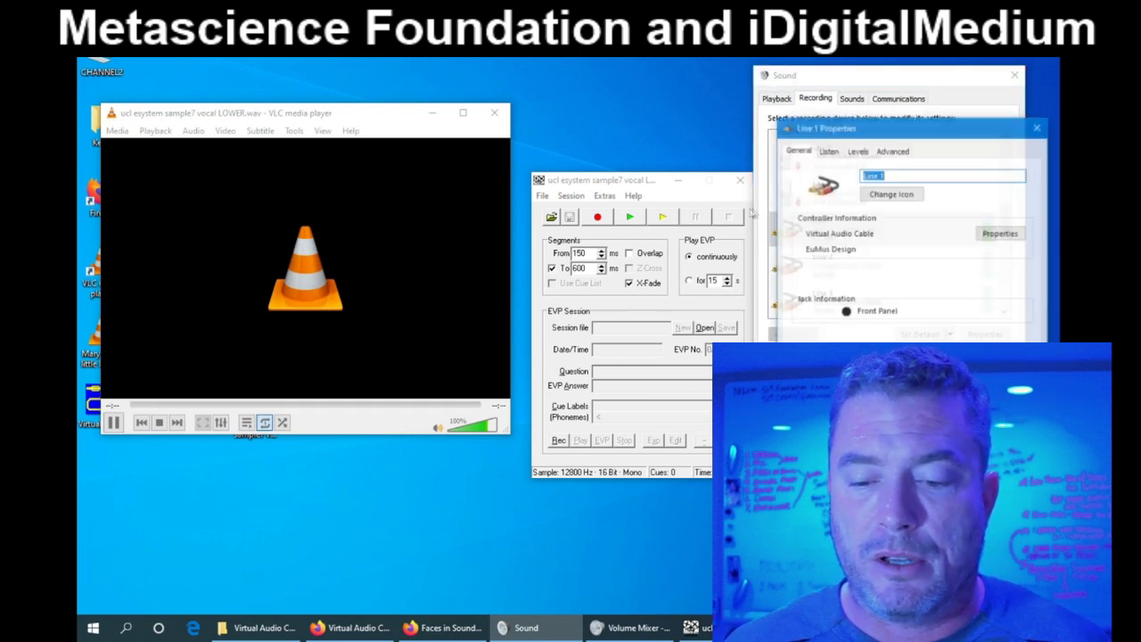
{"action": "left_click", "coordinate": [828, 151]}
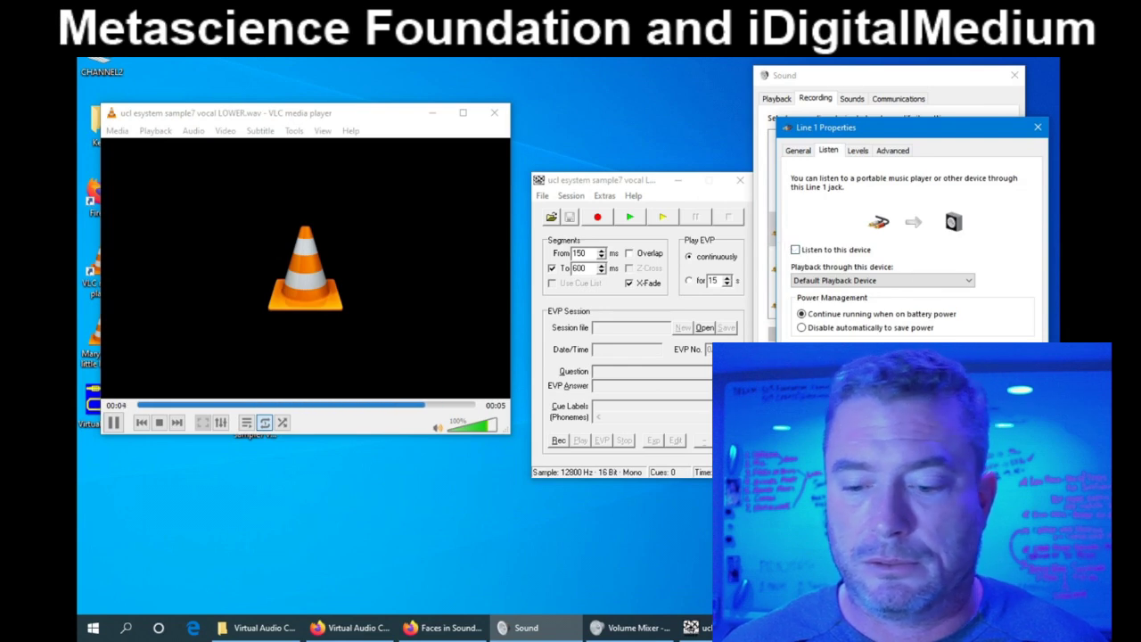
{"action": "key", "text": "Escape"}
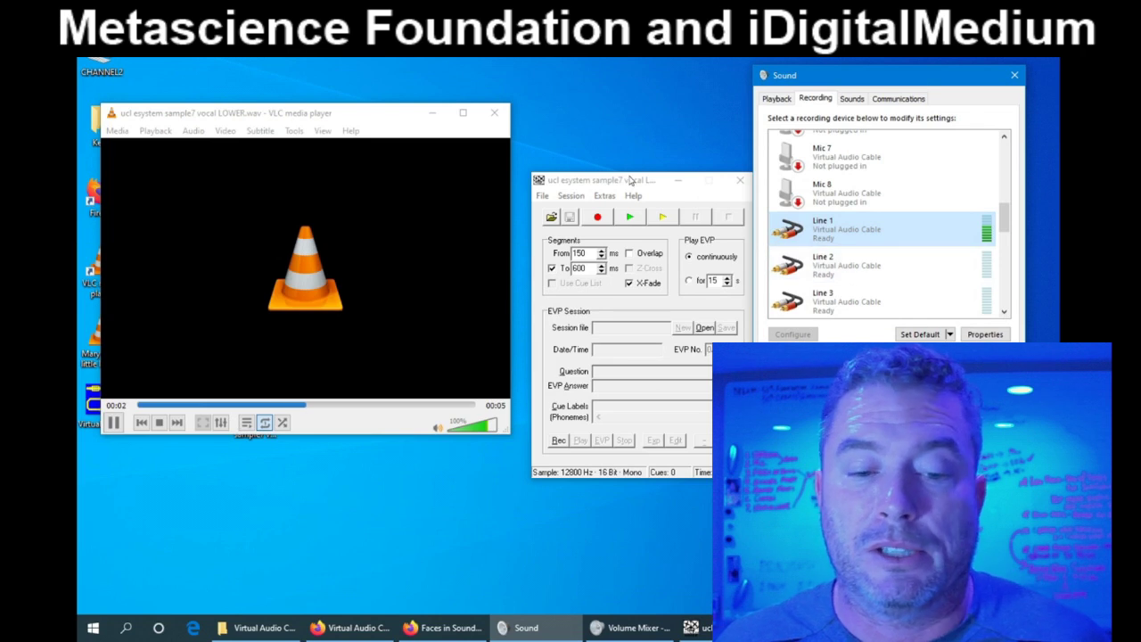
- Move EVPmaker's window up beside VLC and review its playback and live audio source device settings
{"action": "left_click", "coordinate": [632, 180]}
{"action": "left_click_drag", "start_coordinate": [606, 180], "coordinate": [590, 140]}
{"action": "left_click", "coordinate": [588, 156]}
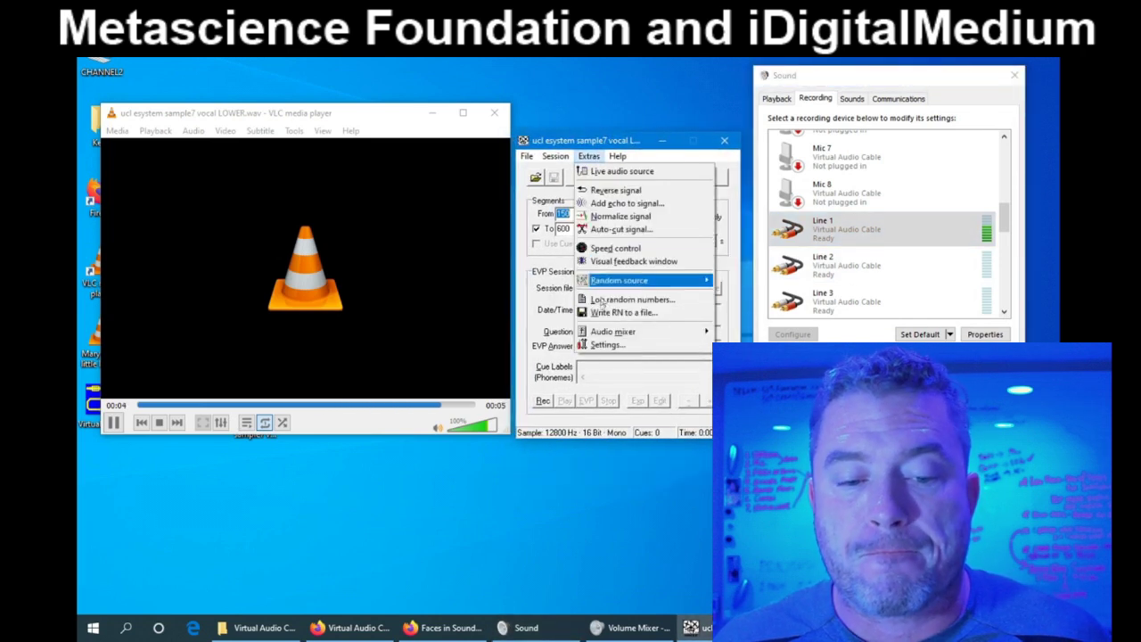
{"action": "left_click", "coordinate": [610, 346]}
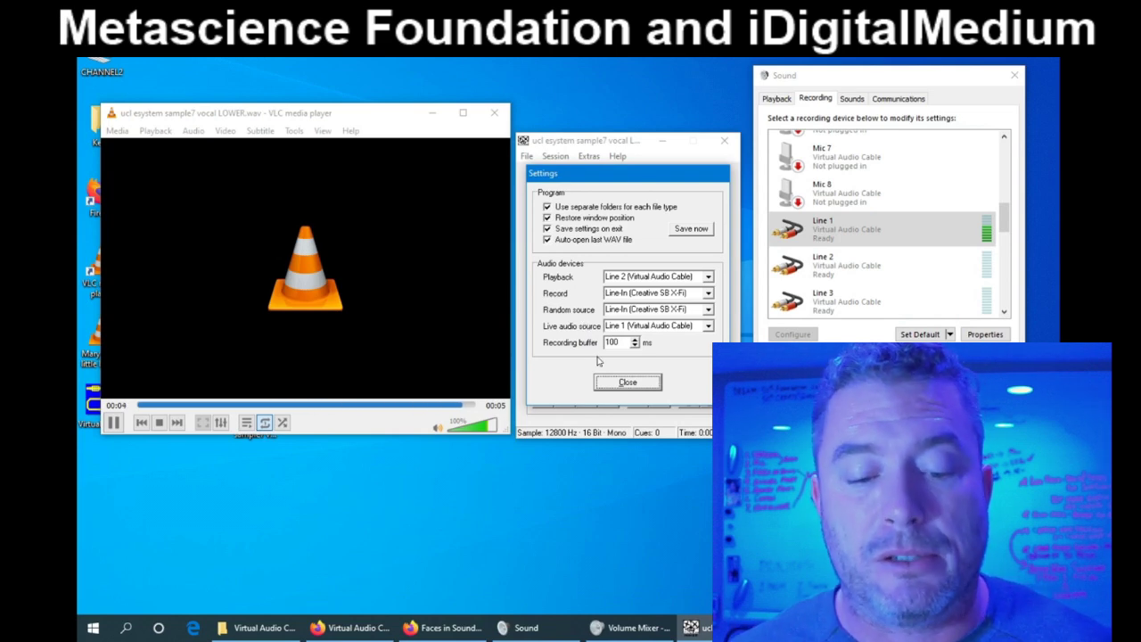
{"action": "left_click", "coordinate": [627, 381]}
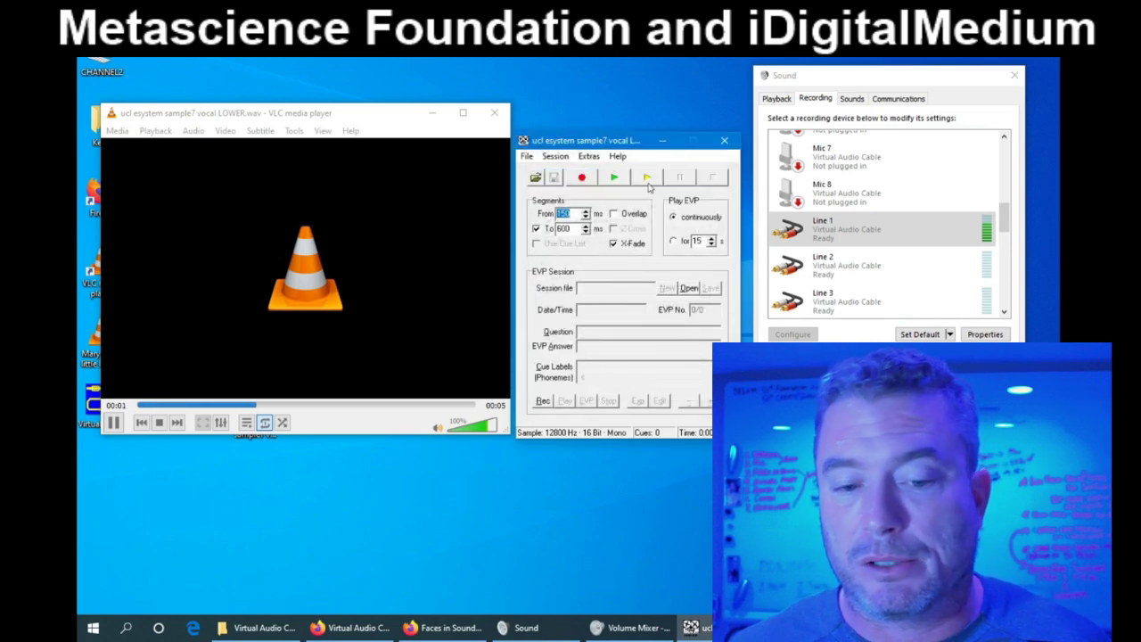
- Start EVPmaker's live audio source at 22050 Hz, mono, 16 bit with a 10-second buffer and begin EVP playback
{"action": "left_click", "coordinate": [589, 156]}
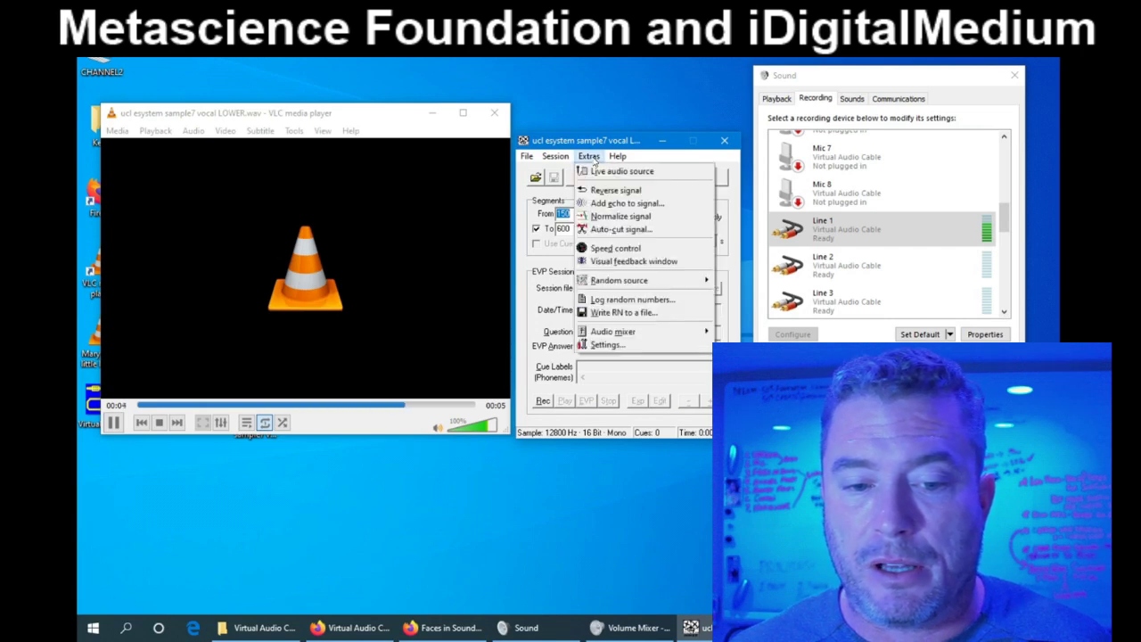
{"action": "left_click", "coordinate": [606, 172]}
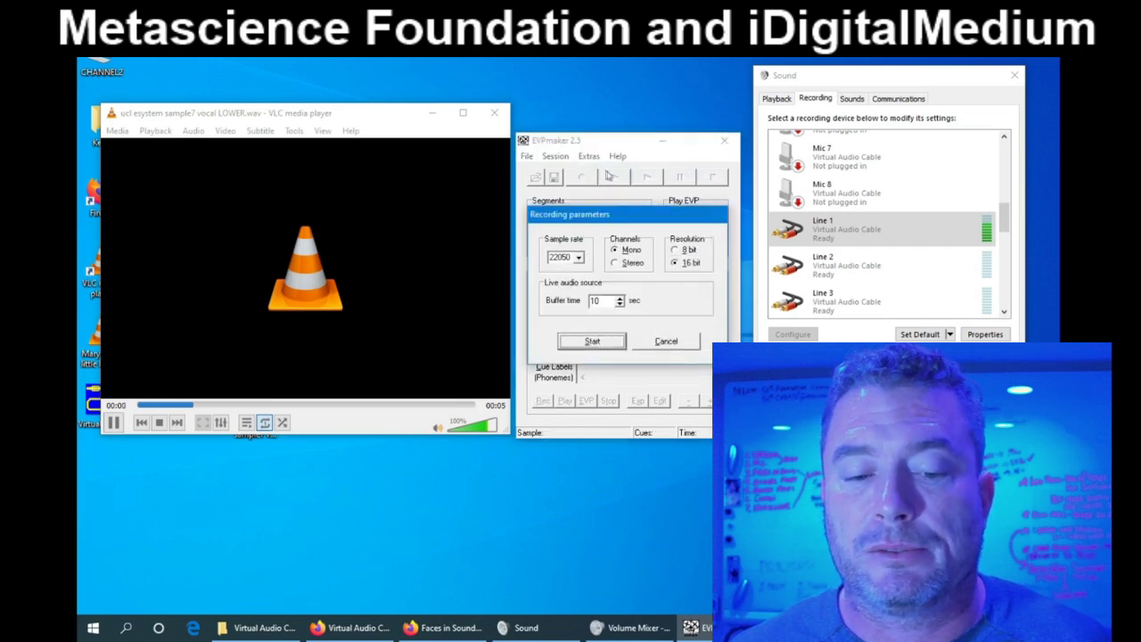
{"action": "left_click", "coordinate": [591, 342]}
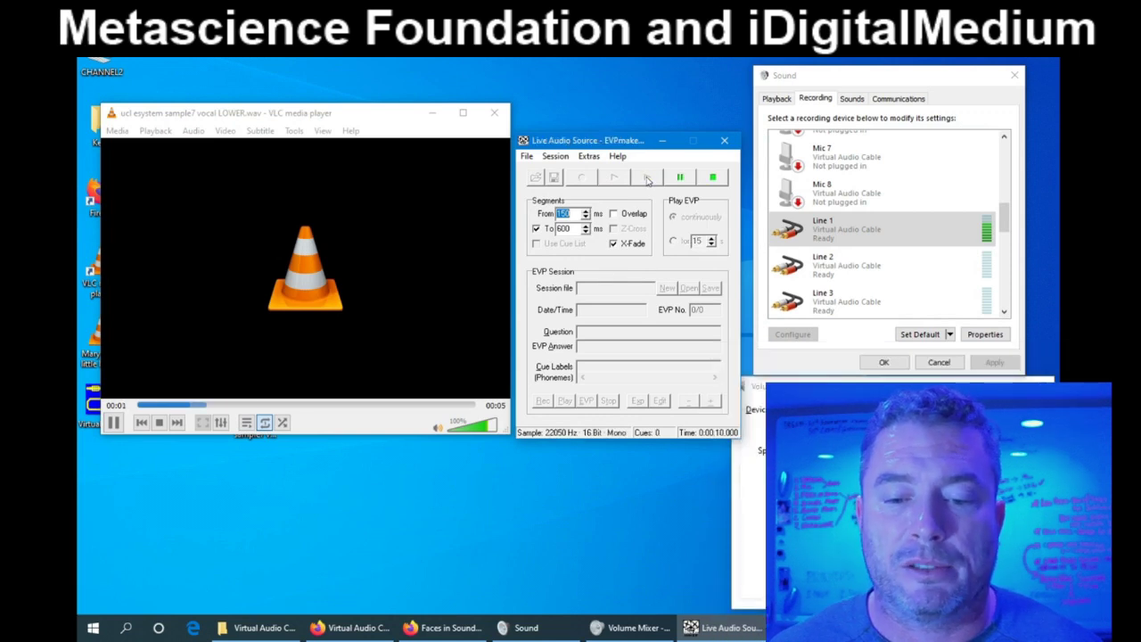
- Enable listening to the Line 2 recording device through the Default Playback Device
{"action": "left_click", "coordinate": [934, 258]}
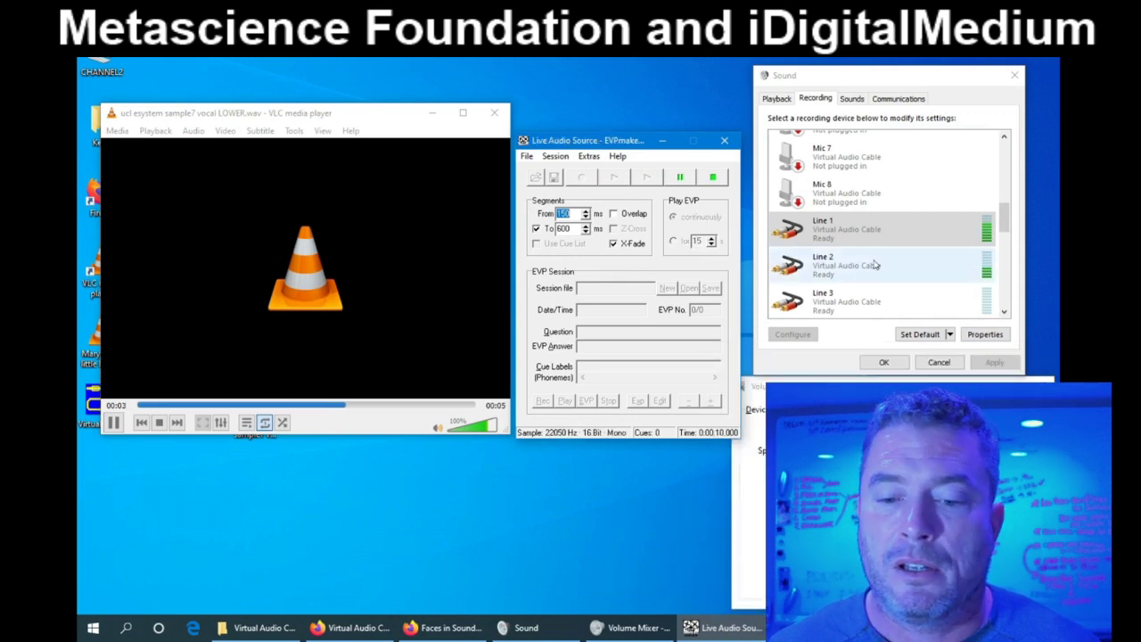
{"action": "left_click", "coordinate": [982, 335]}
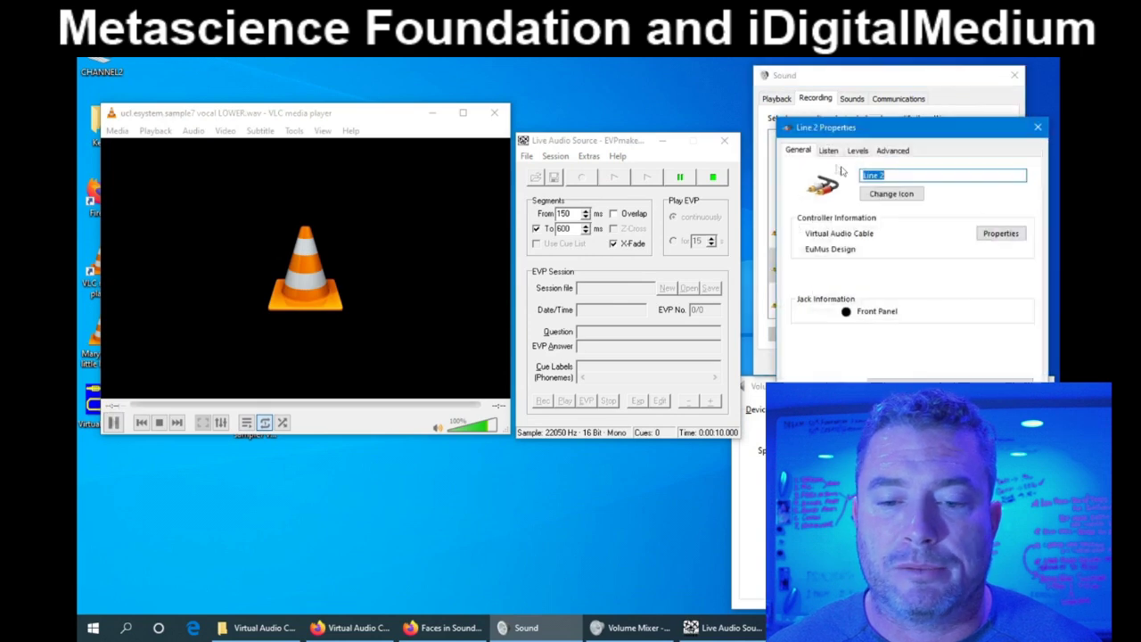
{"action": "left_click", "coordinate": [828, 150]}
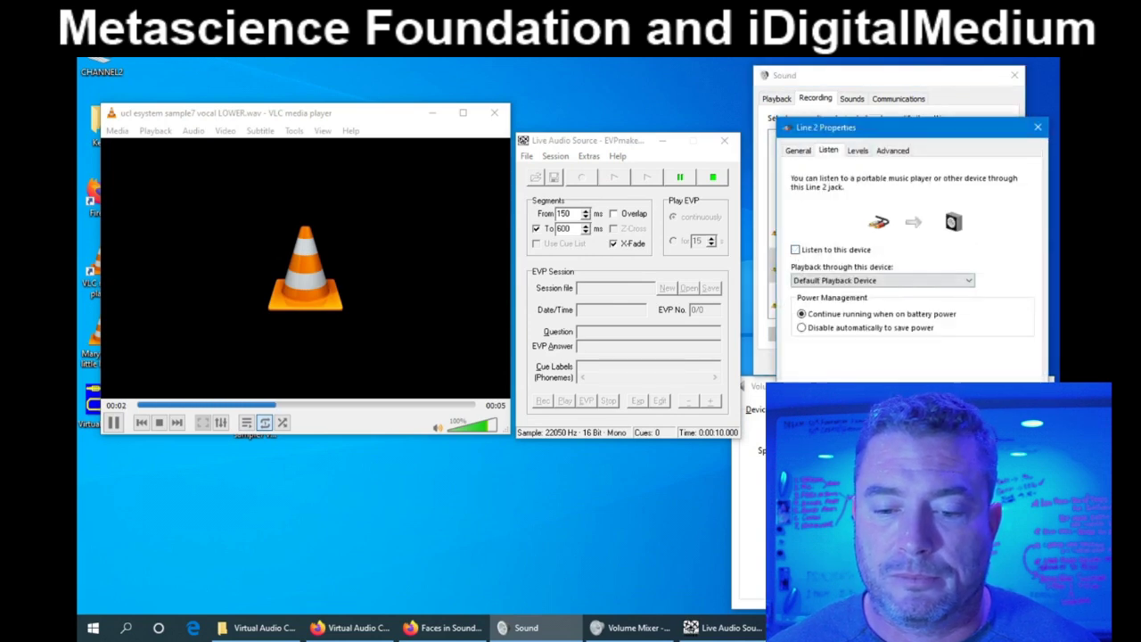
{"action": "key", "text": "Escape"}
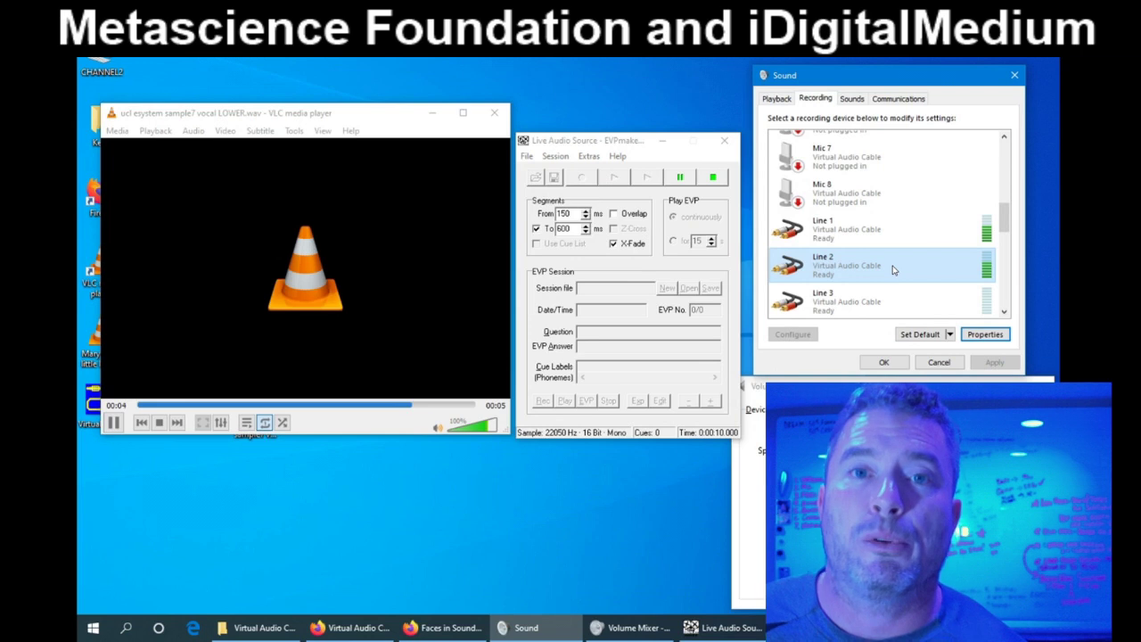
- Turn off listening to the Line 1 recording device
{"action": "left_click", "coordinate": [882, 230]}
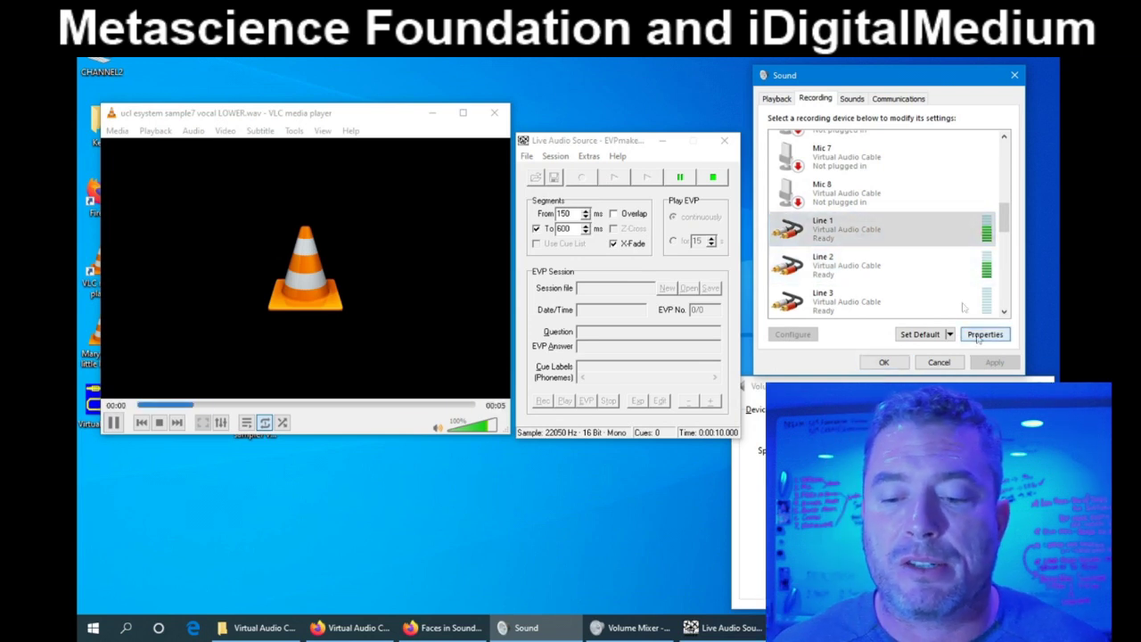
{"action": "left_click", "coordinate": [983, 334]}
{"action": "left_click", "coordinate": [828, 151]}
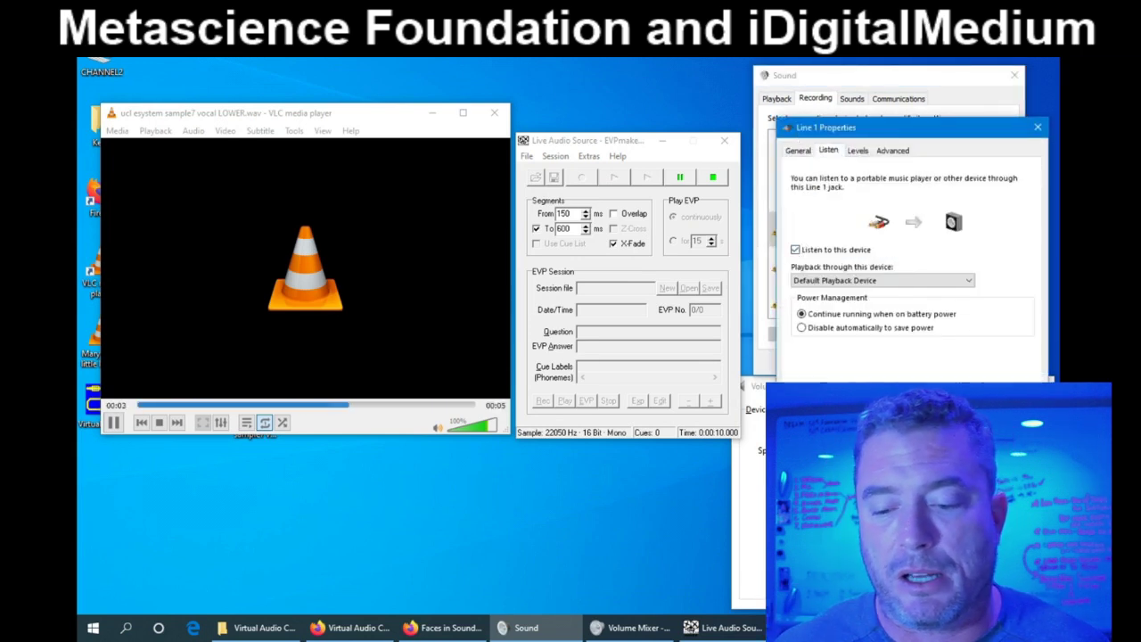
{"action": "key", "text": "Escape"}
- Recheck the Listen settings of the Line 2 and Line 1 recording devices
{"action": "left_click", "coordinate": [882, 265]}
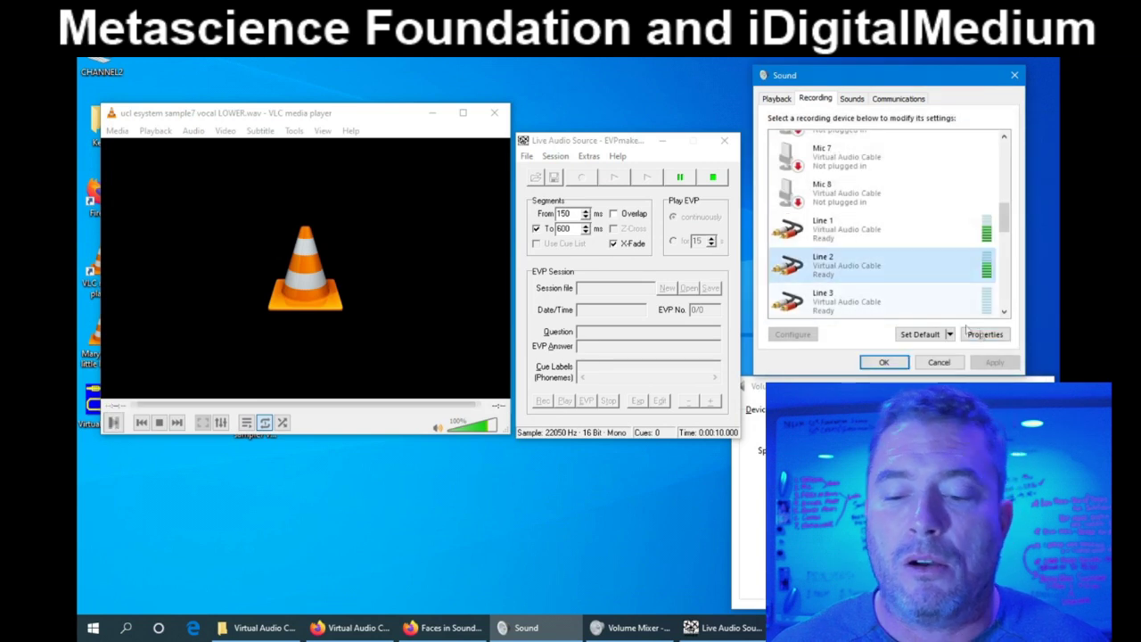
{"action": "left_click", "coordinate": [983, 334]}
{"action": "left_click", "coordinate": [828, 151]}
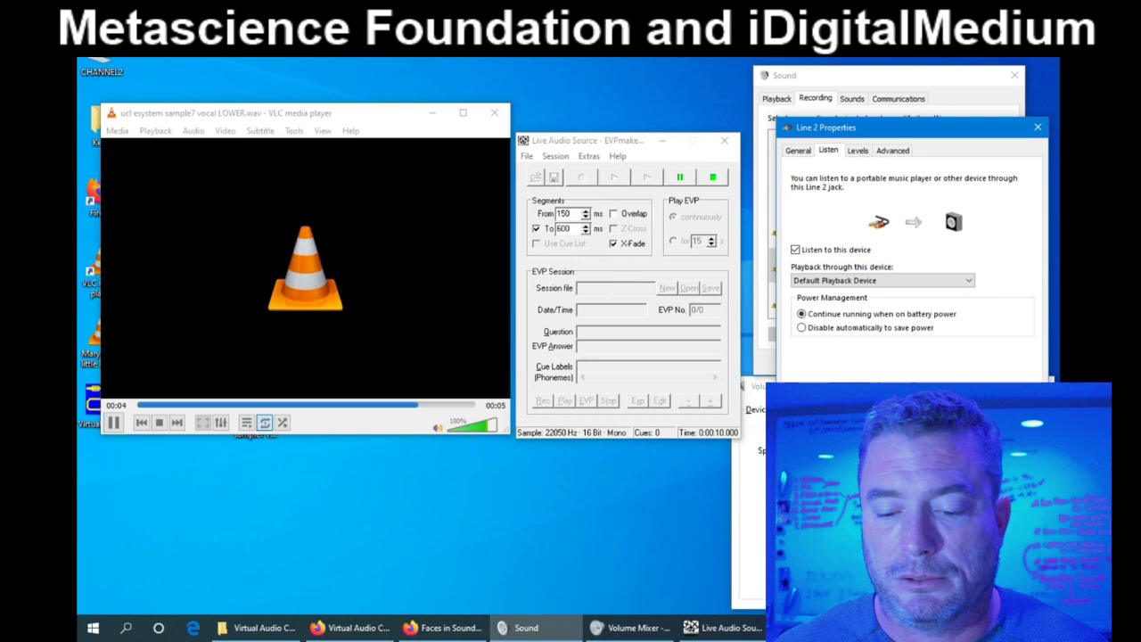
{"action": "key", "text": "Escape"}
{"action": "left_click", "coordinate": [882, 230]}
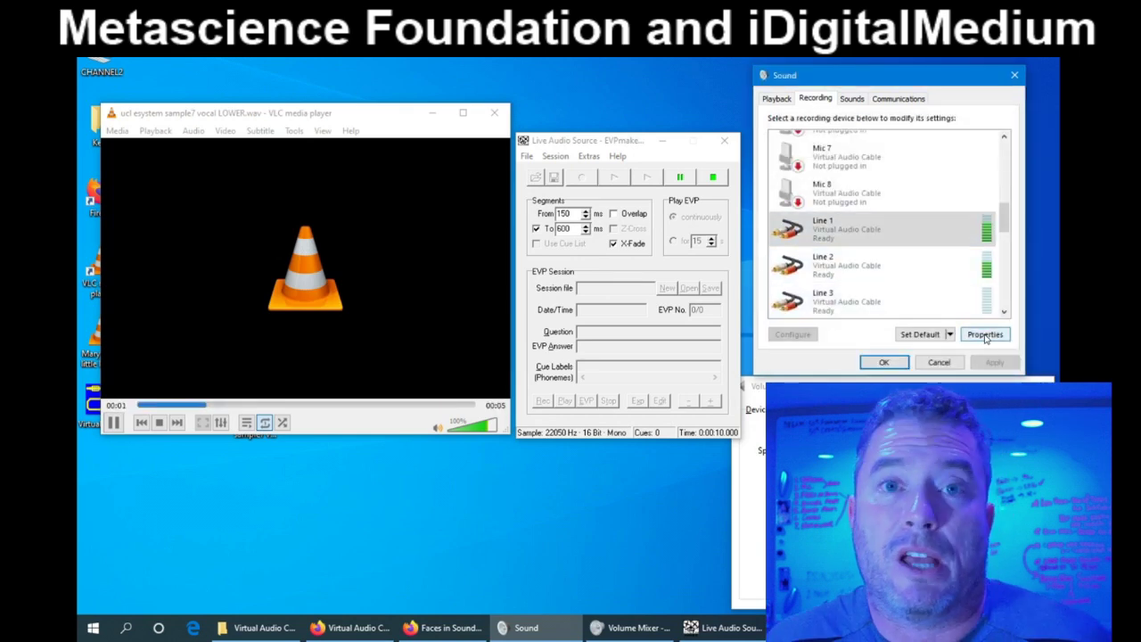
{"action": "left_click", "coordinate": [984, 334]}
{"action": "left_click", "coordinate": [828, 151]}
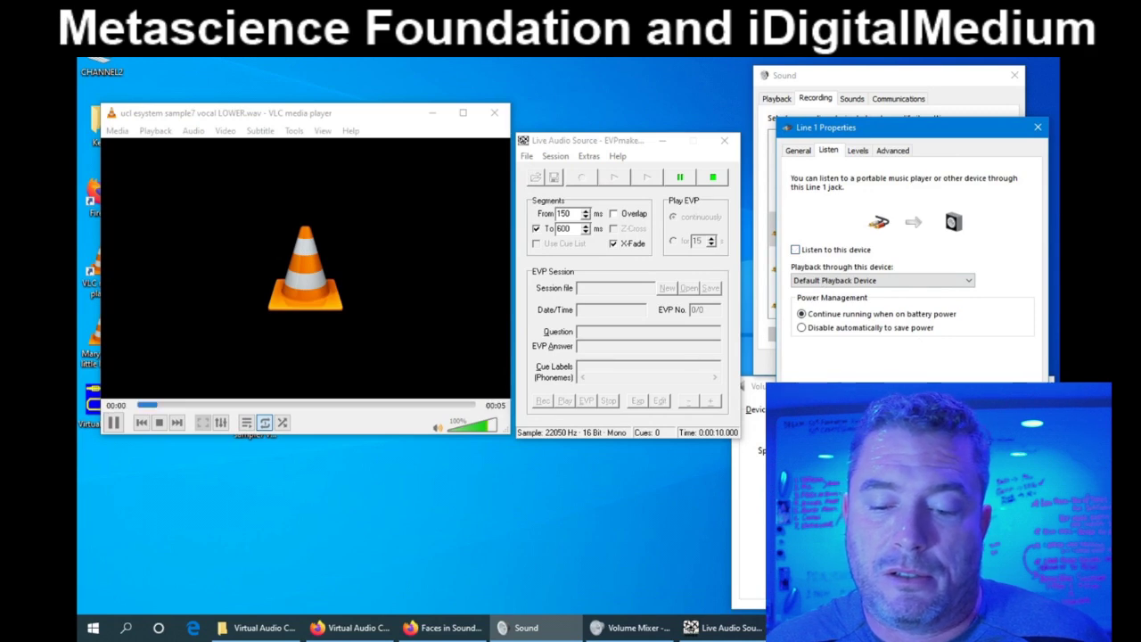
{"action": "key", "text": "Escape"}
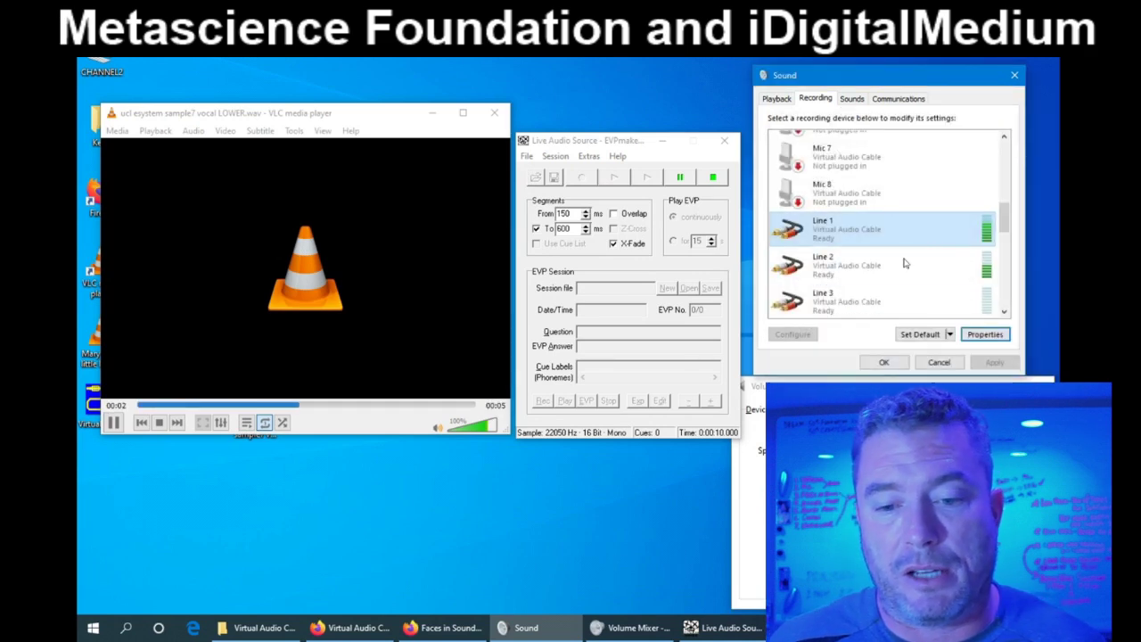
- Rearrange the EVPmaker and VLC windows and line up the EVPmaker and sample file icons with the other desktop icons
{"action": "left_click_drag", "start_coordinate": [606, 140], "coordinate": [415, 88]}
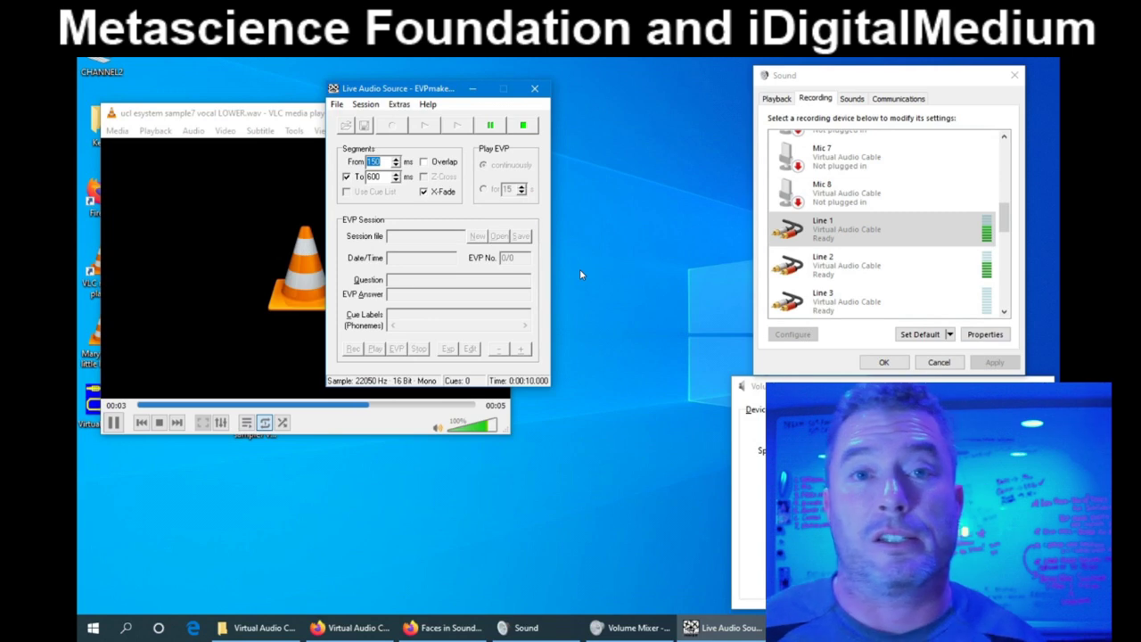
{"action": "left_click_drag", "start_coordinate": [430, 92], "coordinate": [326, 73]}
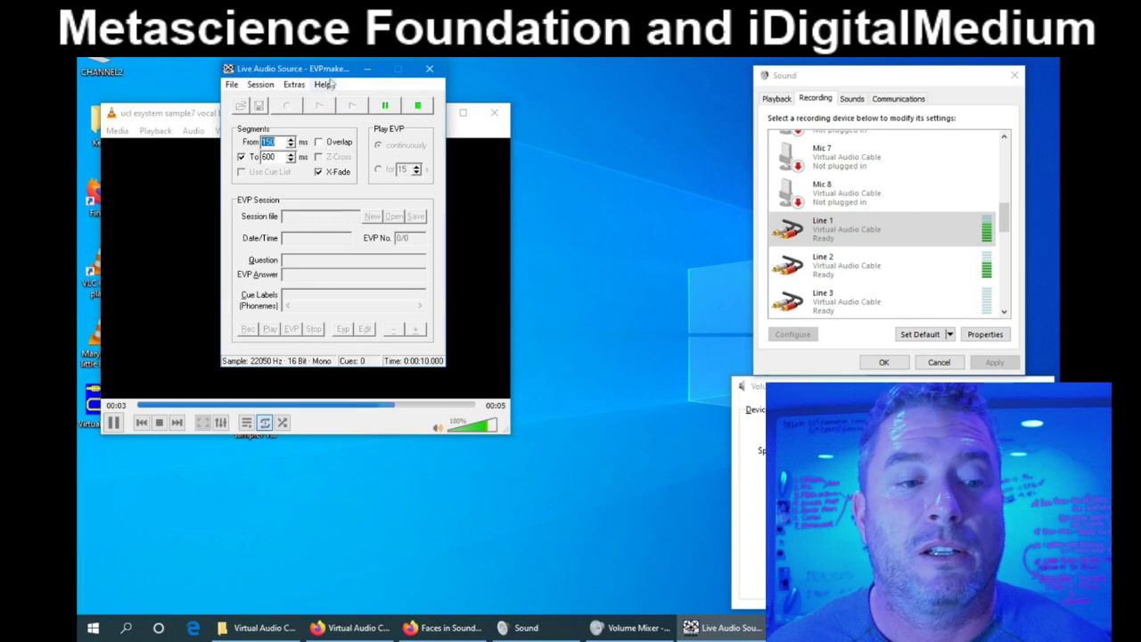
{"action": "left_click_drag", "start_coordinate": [337, 70], "coordinate": [436, 65]}
{"action": "left_click_drag", "start_coordinate": [243, 113], "coordinate": [411, 136]}
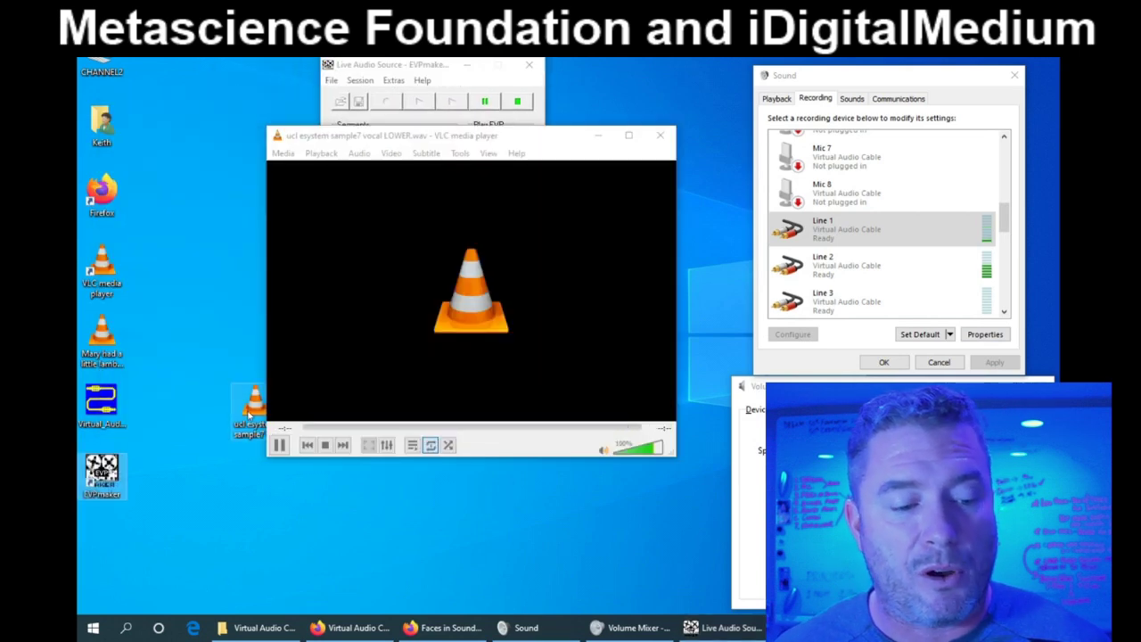
{"action": "left_click_drag", "start_coordinate": [252, 405], "coordinate": [82, 543]}
{"action": "left_click_drag", "start_coordinate": [472, 139], "coordinate": [363, 138]}
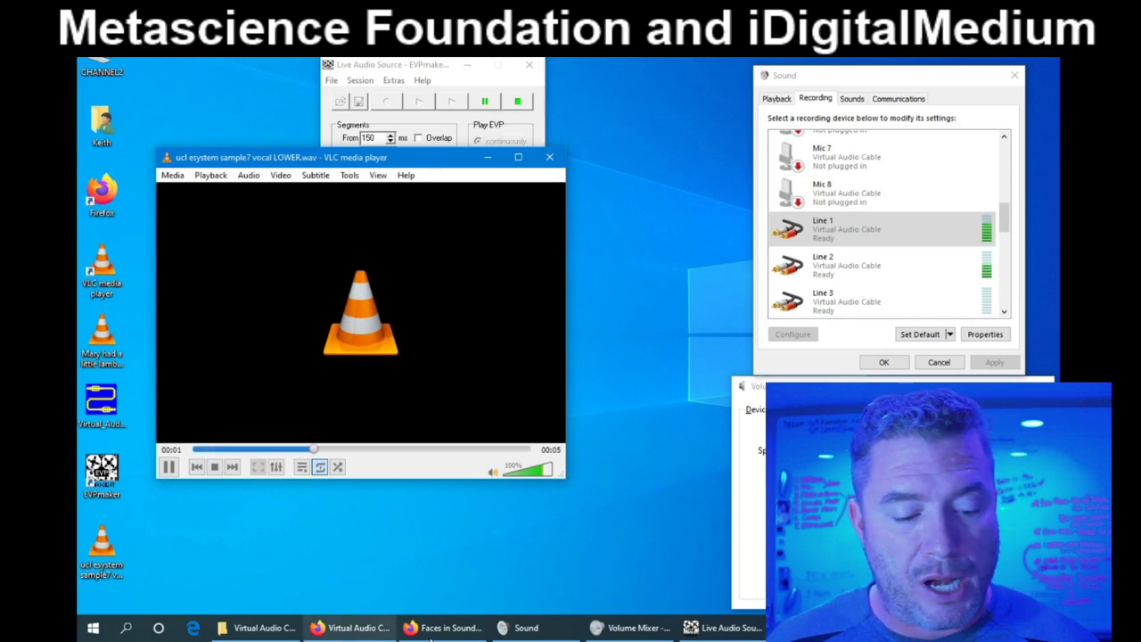
- Switch to Firefox, view the Faces in Sound & Voices in Sound YouTube live stream maximized, and minimize the window
{"action": "left_click", "coordinate": [441, 633]}
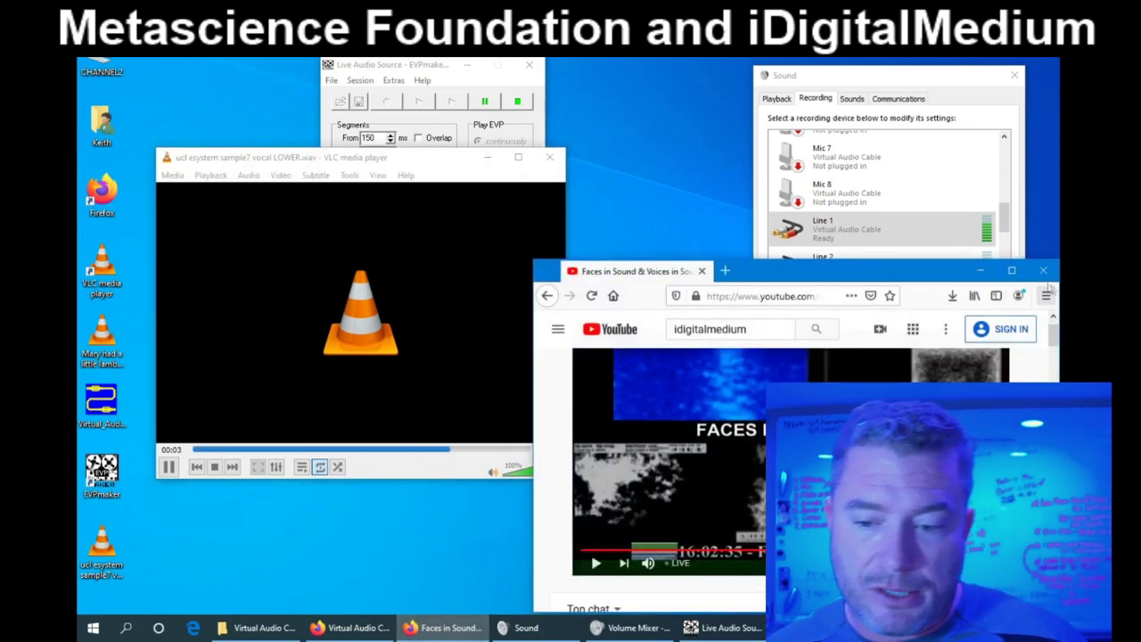
{"action": "left_click", "coordinate": [1011, 265]}
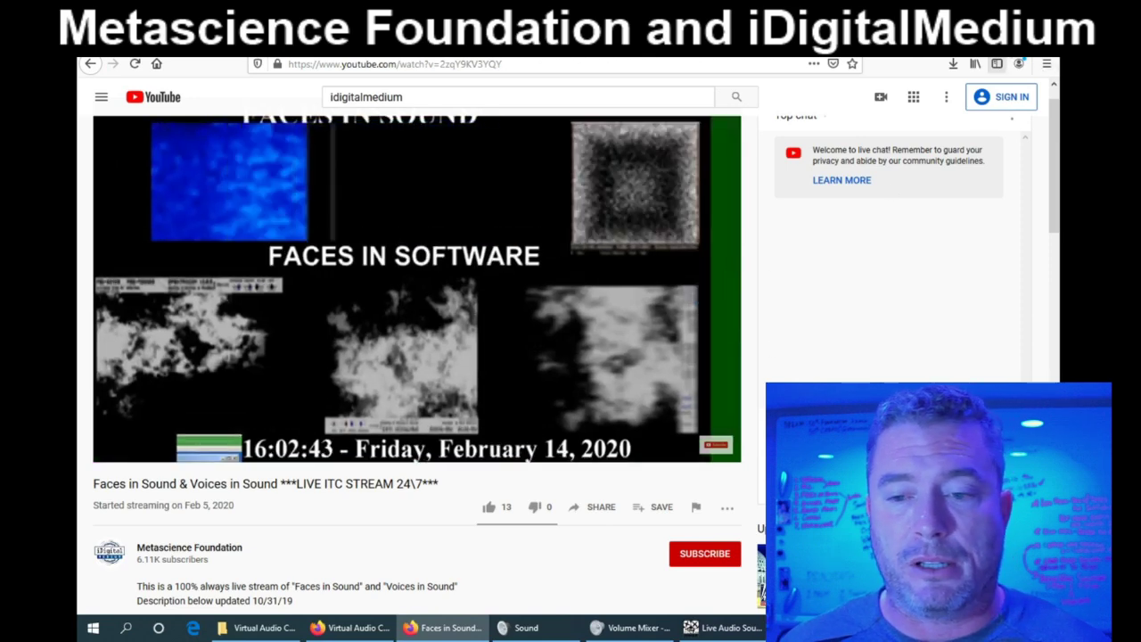
{"action": "key", "text": "super+Down"}
{"action": "key", "text": "super+Down"}
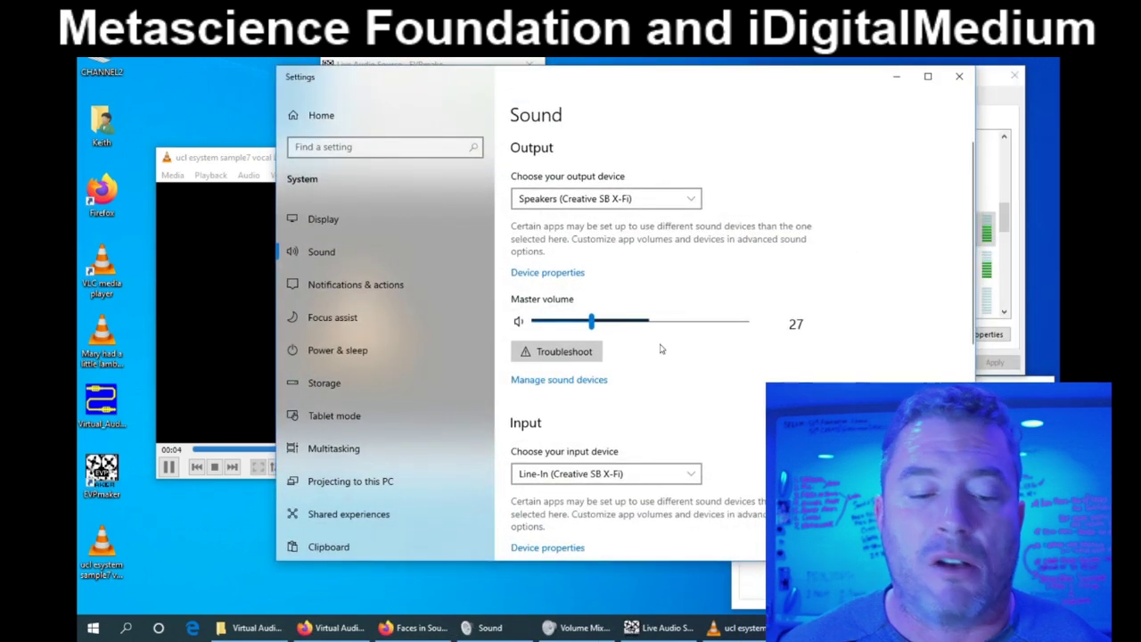
- Set Firefox's output device to Line 3 (Virtual Audio Cable) in the app volume and device preferences
{"action": "scroll", "coordinate": [656, 390], "scroll_direction": "down", "scroll_amount": 5}
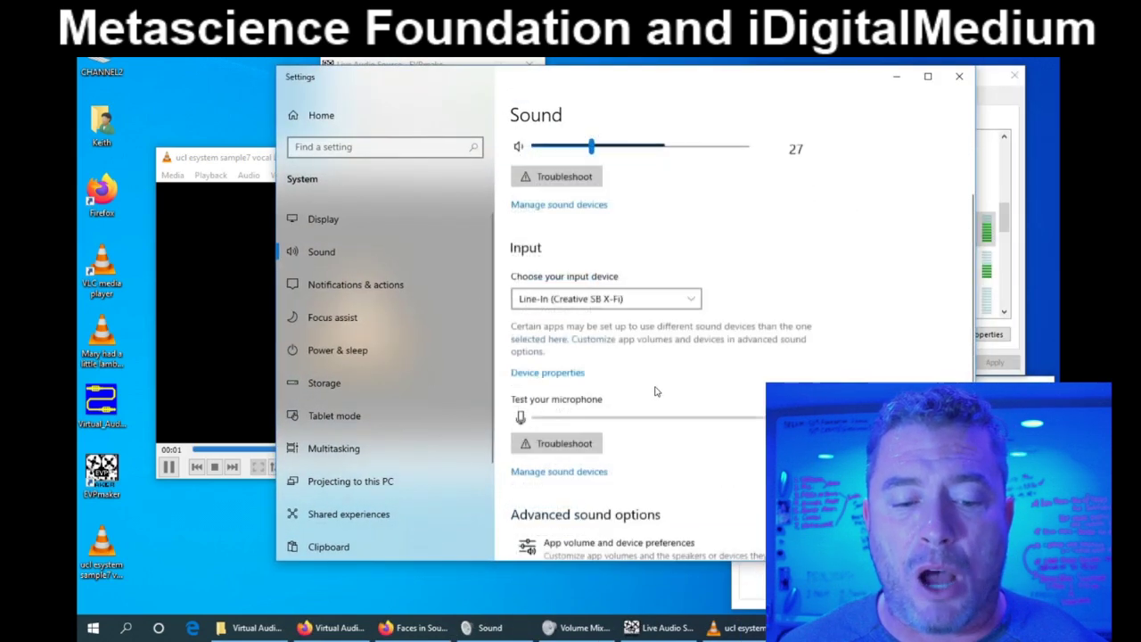
{"action": "left_click", "coordinate": [628, 301]}
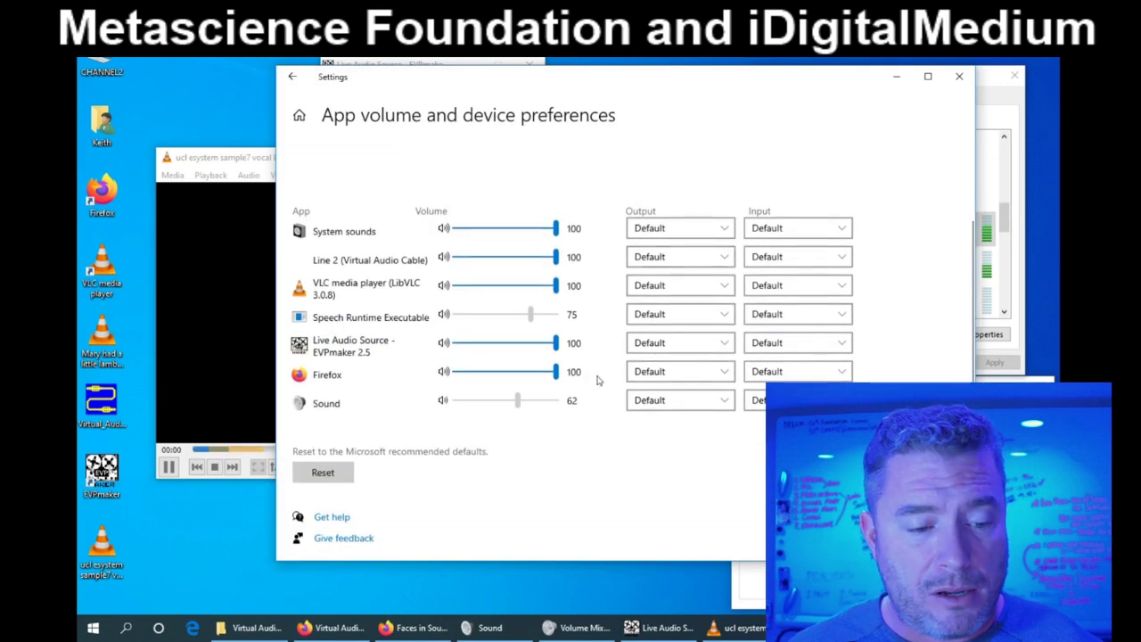
{"action": "left_click", "coordinate": [721, 373]}
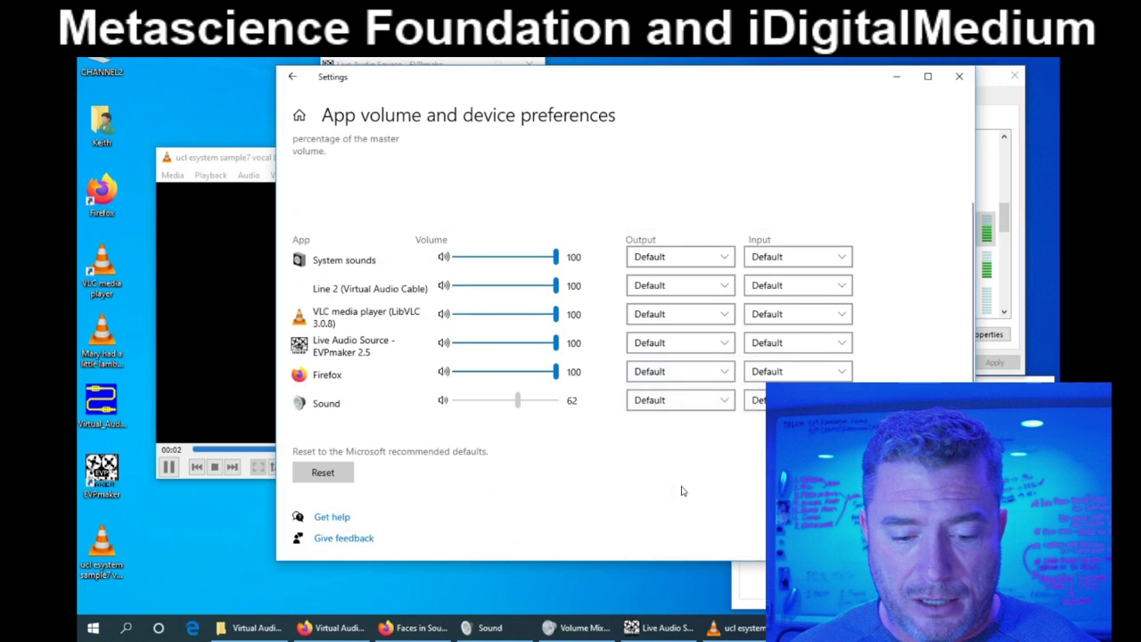
{"action": "left_click", "coordinate": [722, 371]}
{"action": "left_click", "coordinate": [666, 483]}
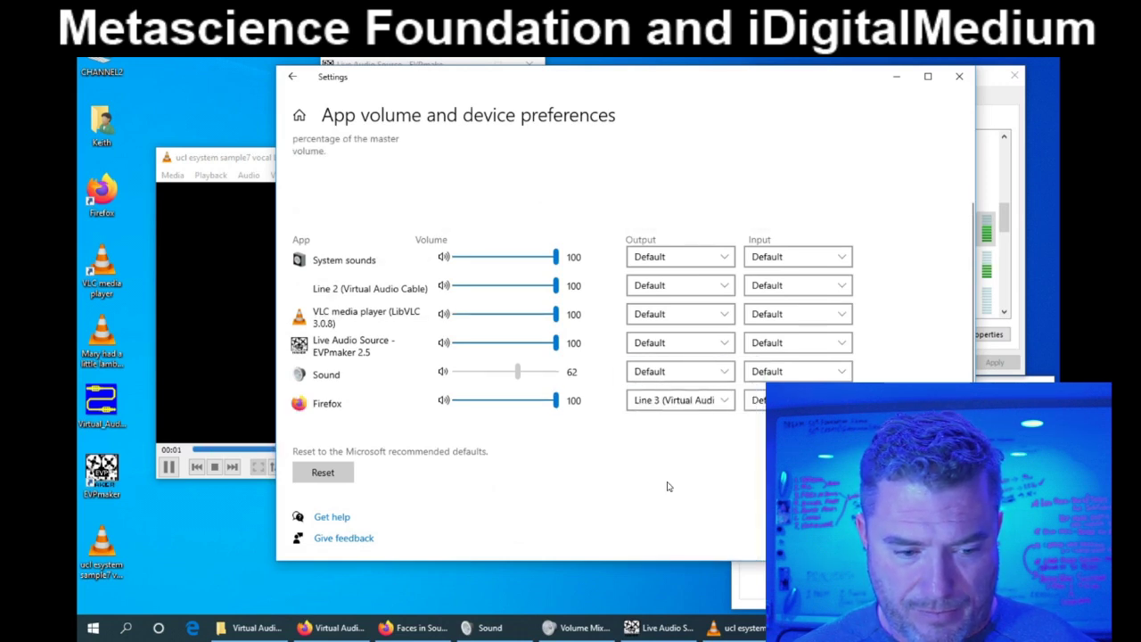
- Return to the Sound window and check the Listen settings of the Line 1 recording device
{"action": "left_click", "coordinate": [489, 628]}
{"action": "left_click", "coordinate": [985, 333]}
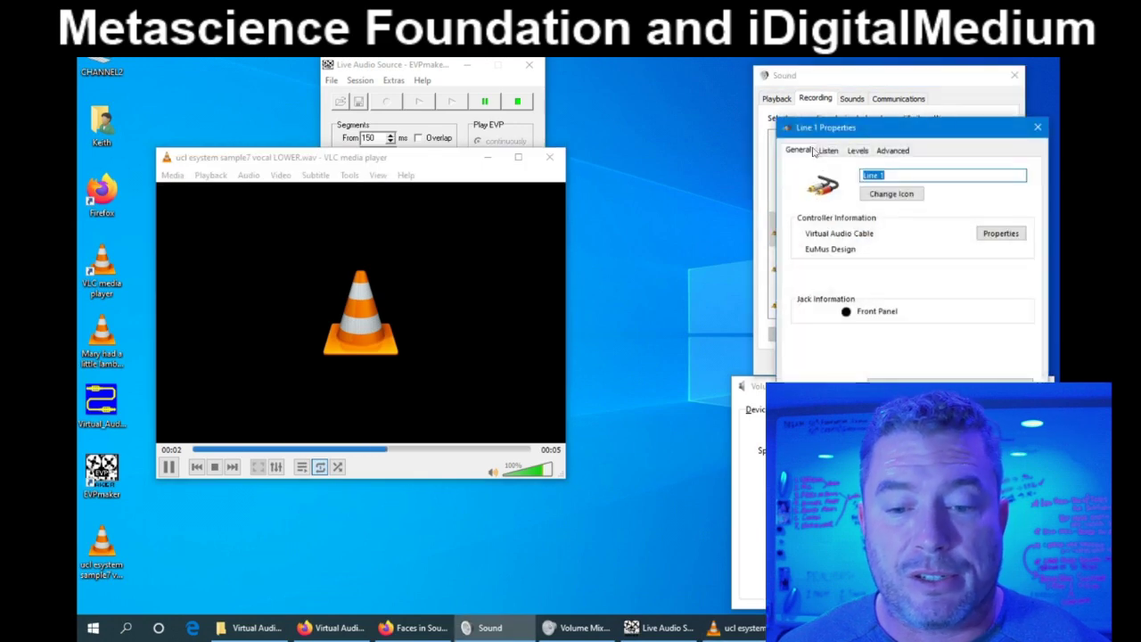
{"action": "left_click", "coordinate": [828, 149]}
{"action": "key", "text": "Escape"}
- Turn off listening to the Line 2 recording device
{"action": "left_click", "coordinate": [931, 262]}
{"action": "left_click", "coordinate": [984, 332]}
{"action": "left_click", "coordinate": [828, 150]}
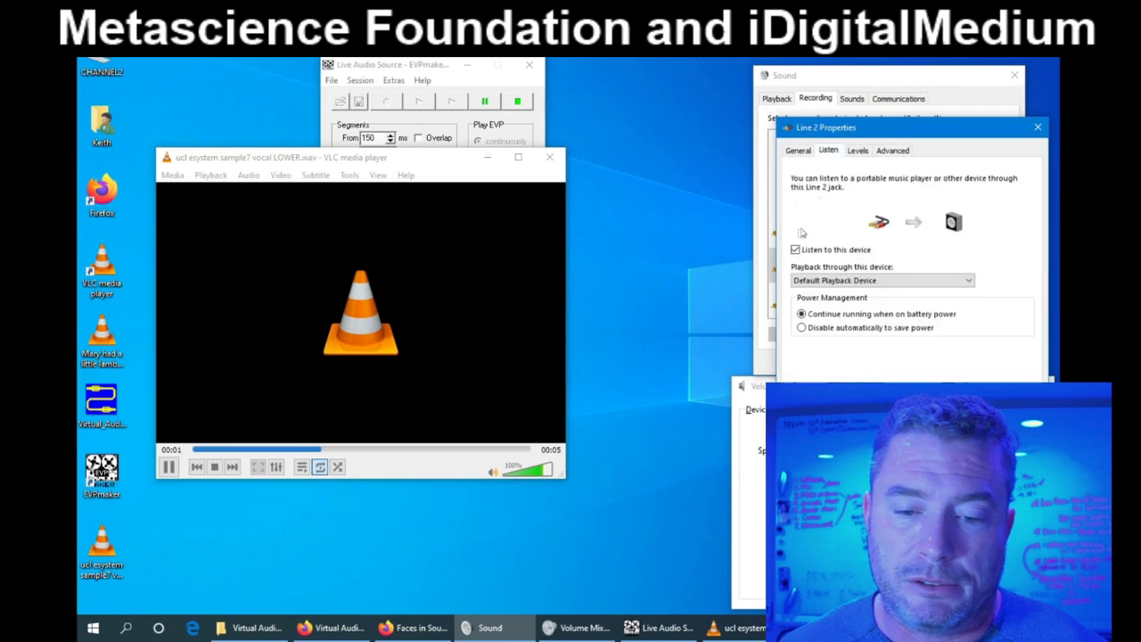
{"action": "left_click", "coordinate": [794, 250]}
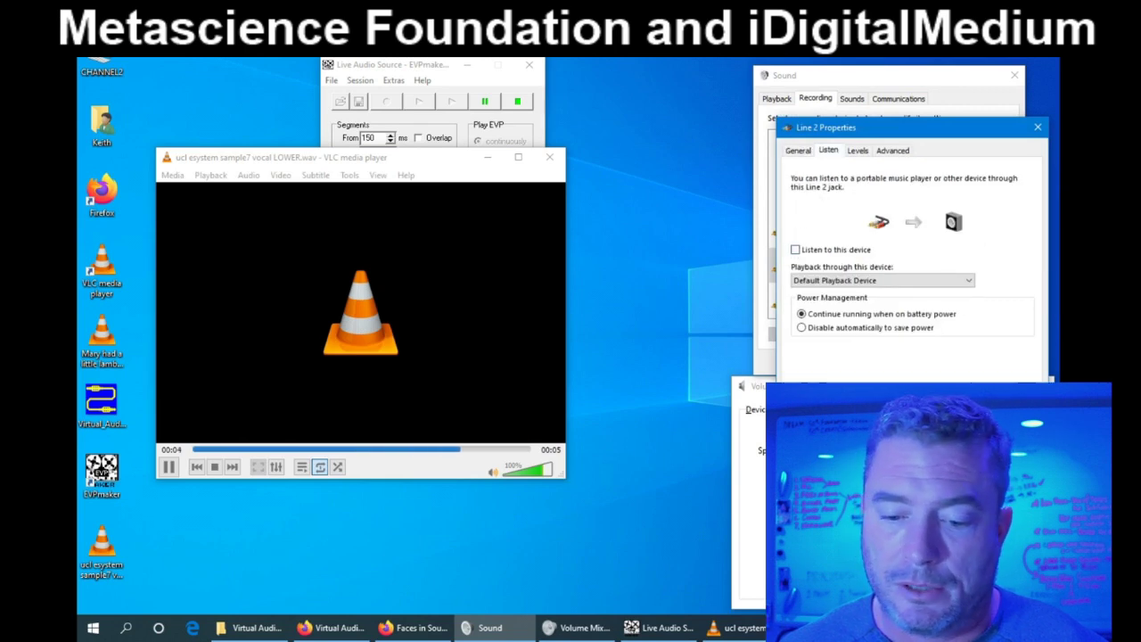
{"action": "key", "text": "Escape"}
- Turn on listening to the Line 3 recording device through the default playback device and switch to the Firefox stream
{"action": "double_click", "coordinate": [856, 296]}
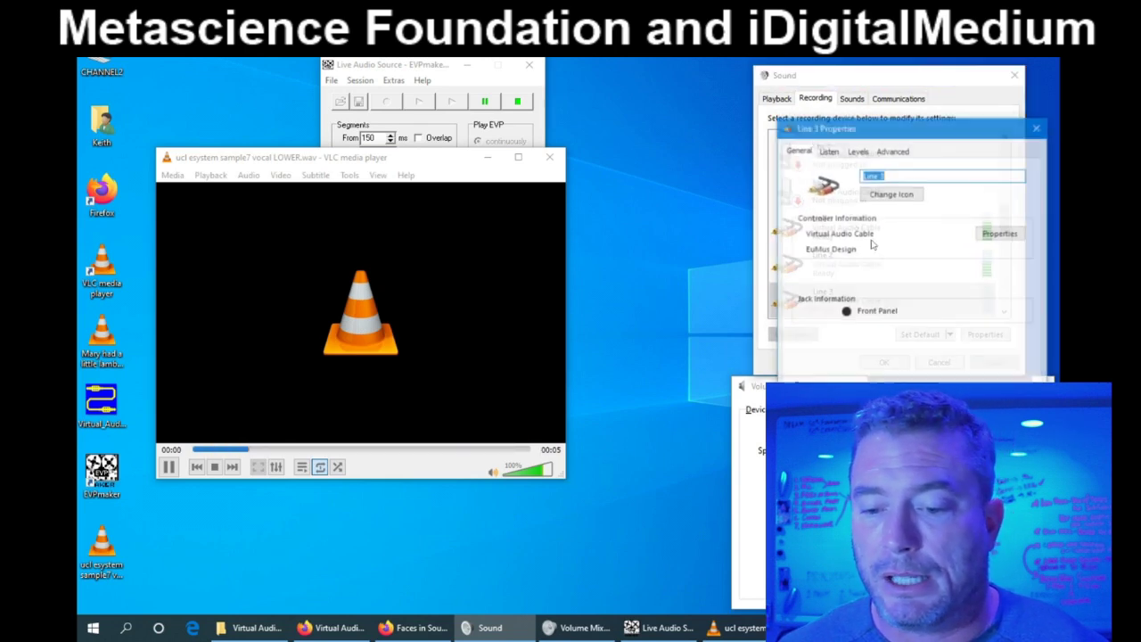
{"action": "left_click", "coordinate": [828, 150]}
{"action": "left_click", "coordinate": [795, 250]}
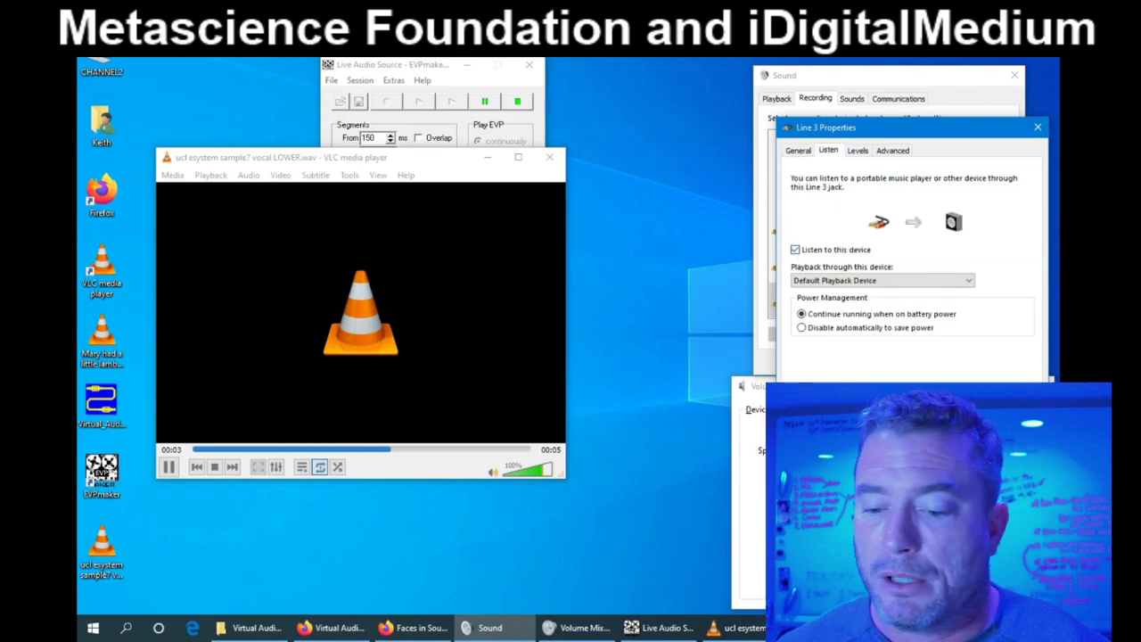
{"action": "key", "text": "Return"}
{"action": "left_click", "coordinate": [412, 627]}
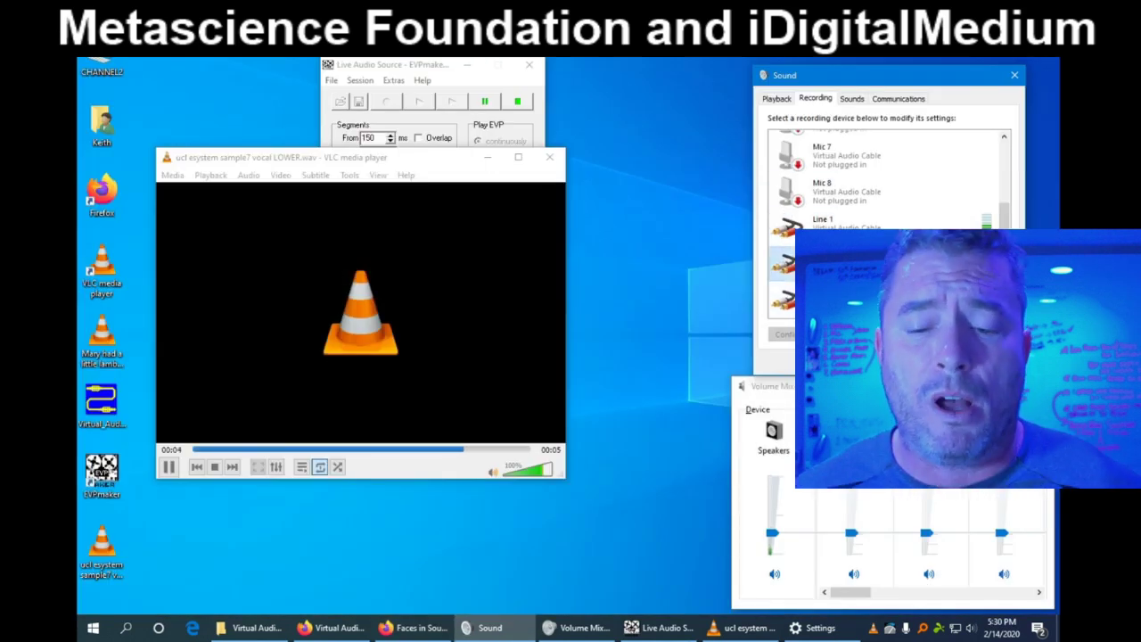
- Reposition the Sound window so the virtual cable level meters stay visible and check Line 3's Listen settings
{"action": "scroll", "coordinate": [883, 223], "scroll_direction": "down", "scroll_amount": 1}
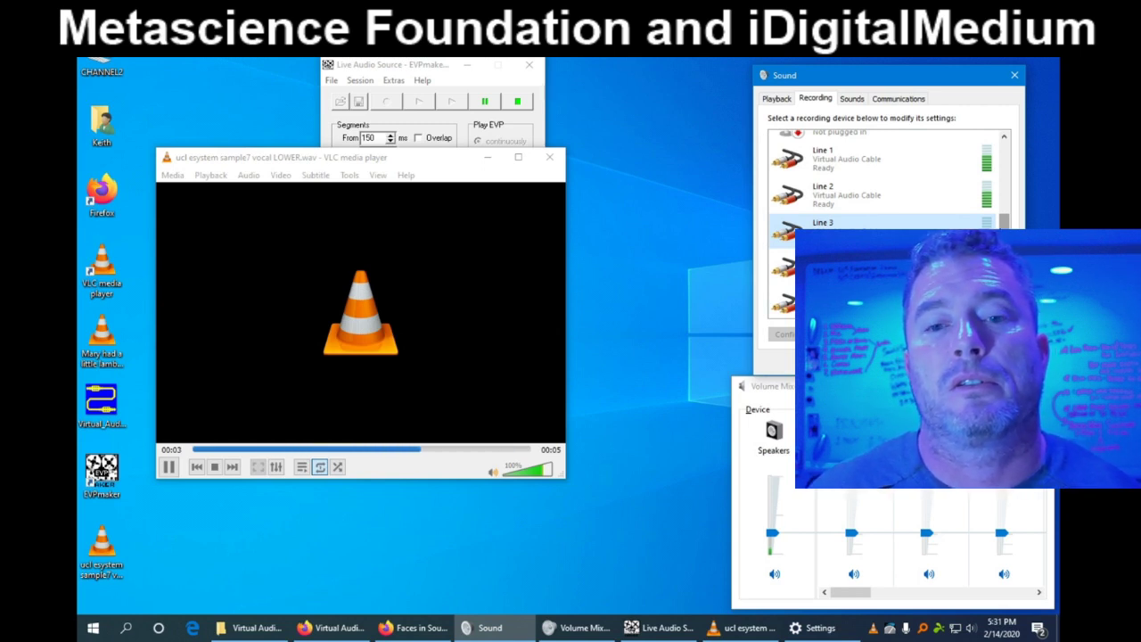
{"action": "left_click_drag", "start_coordinate": [892, 78], "coordinate": [906, 65]}
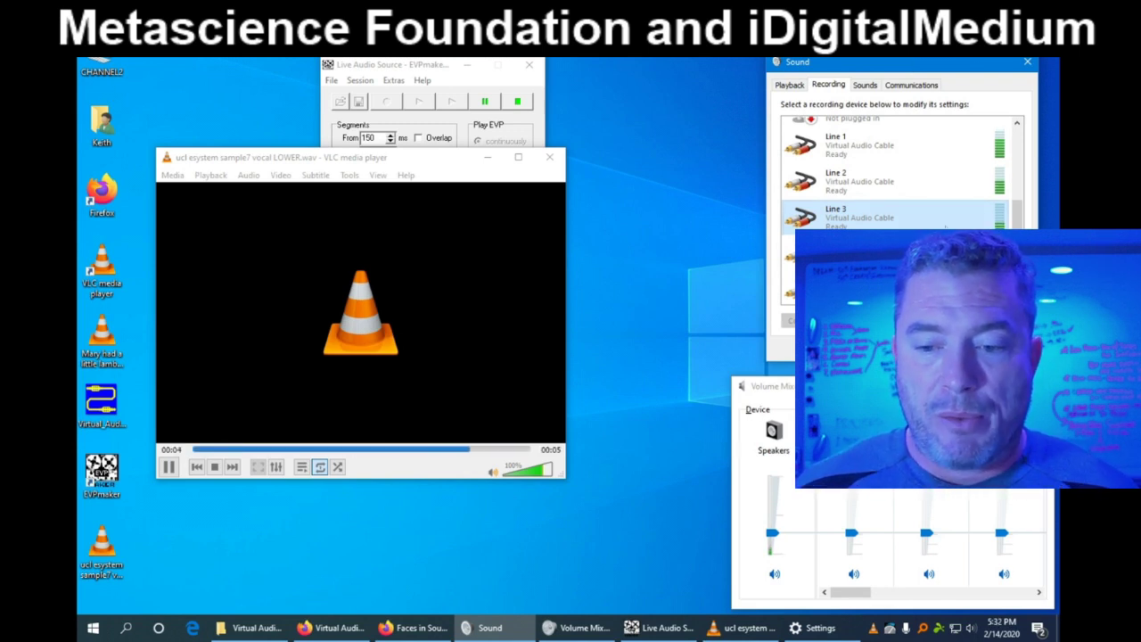
{"action": "left_click_drag", "start_coordinate": [908, 64], "coordinate": [918, 61]}
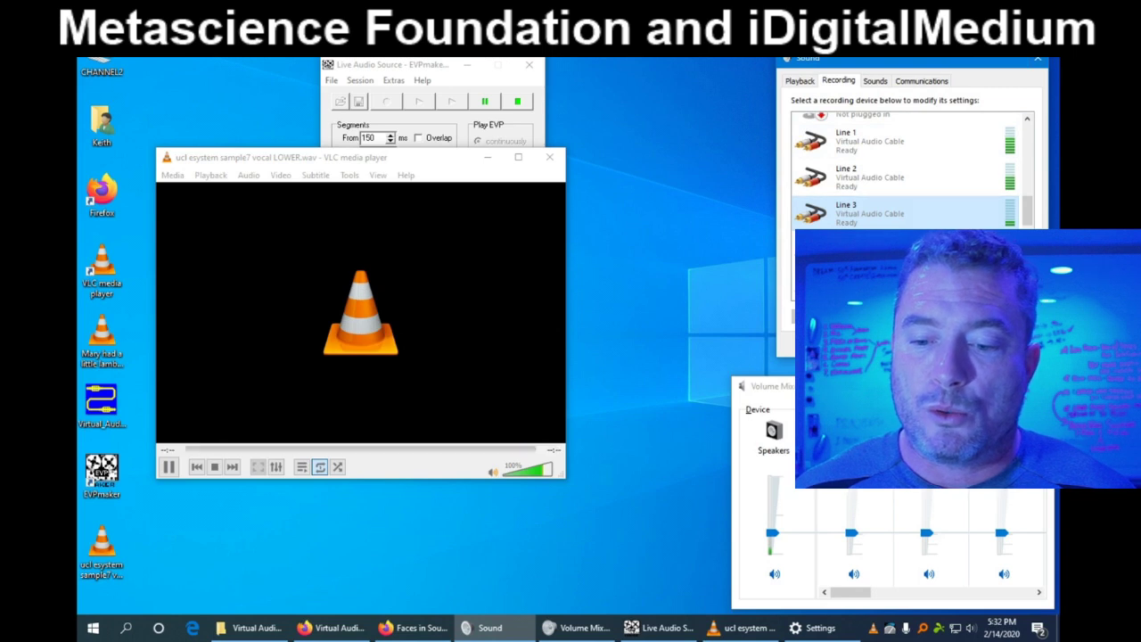
{"action": "double_click", "coordinate": [855, 214]}
{"action": "left_click", "coordinate": [834, 132]}
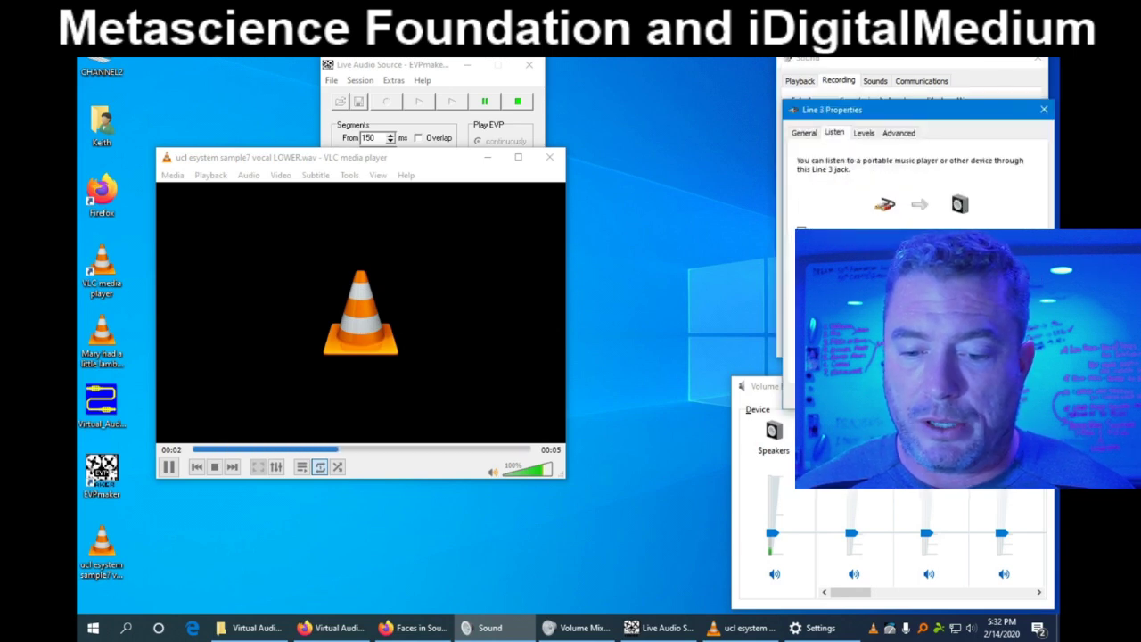
{"action": "key", "text": "Escape"}
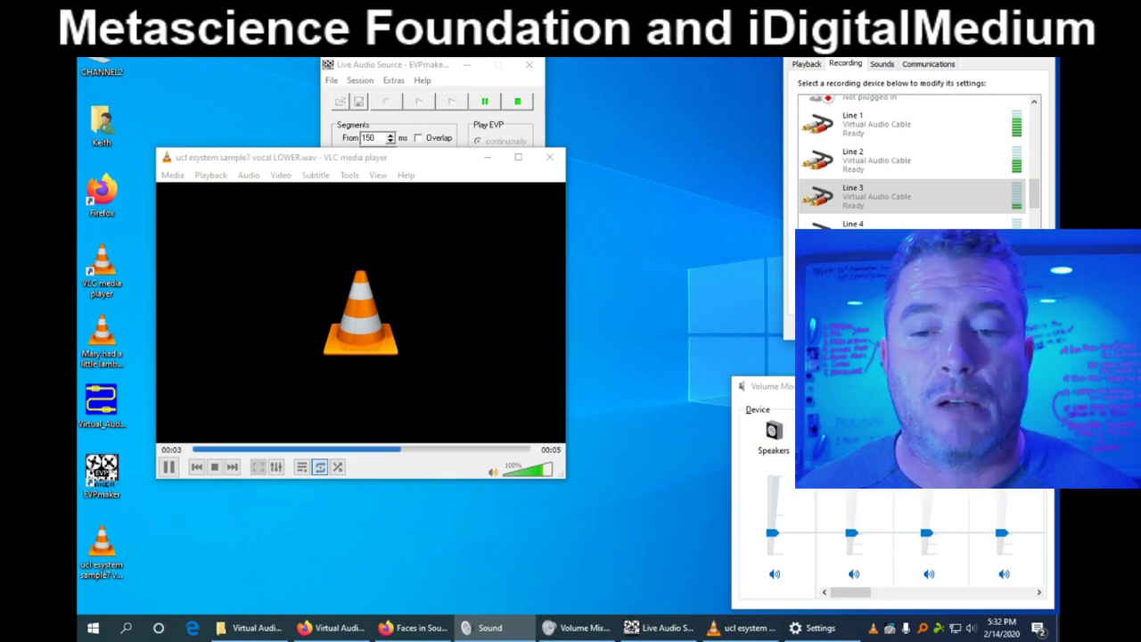
{"action": "left_click_drag", "start_coordinate": [930, 45], "coordinate": [920, 59]}
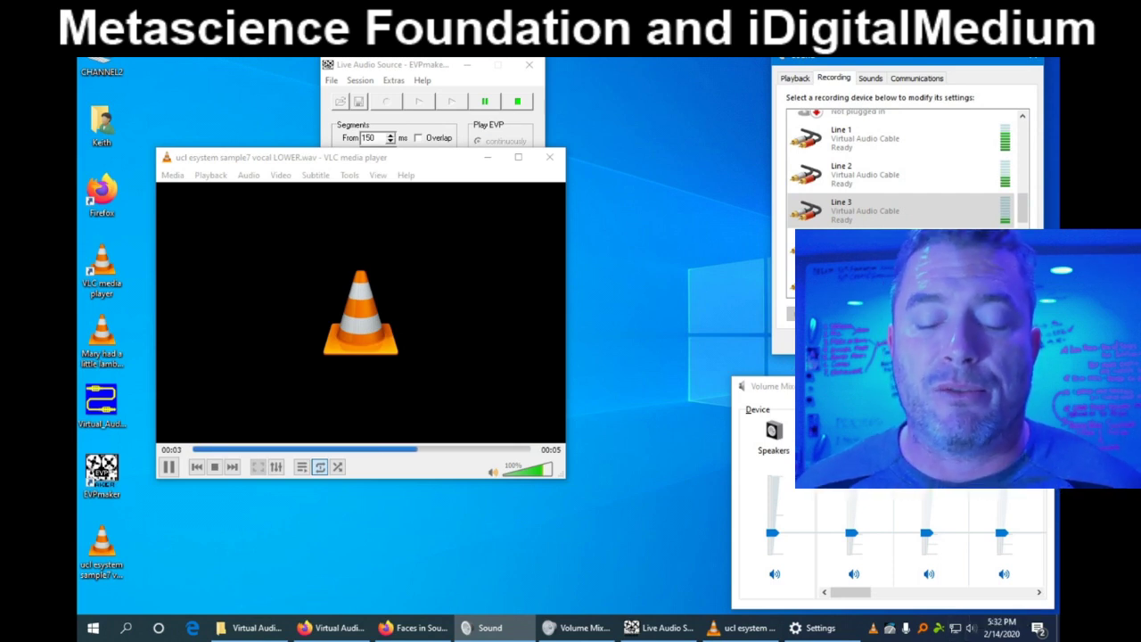
- Bring up the Volume Mixer and return to the Sound window
{"action": "right_click", "coordinate": [970, 629]}
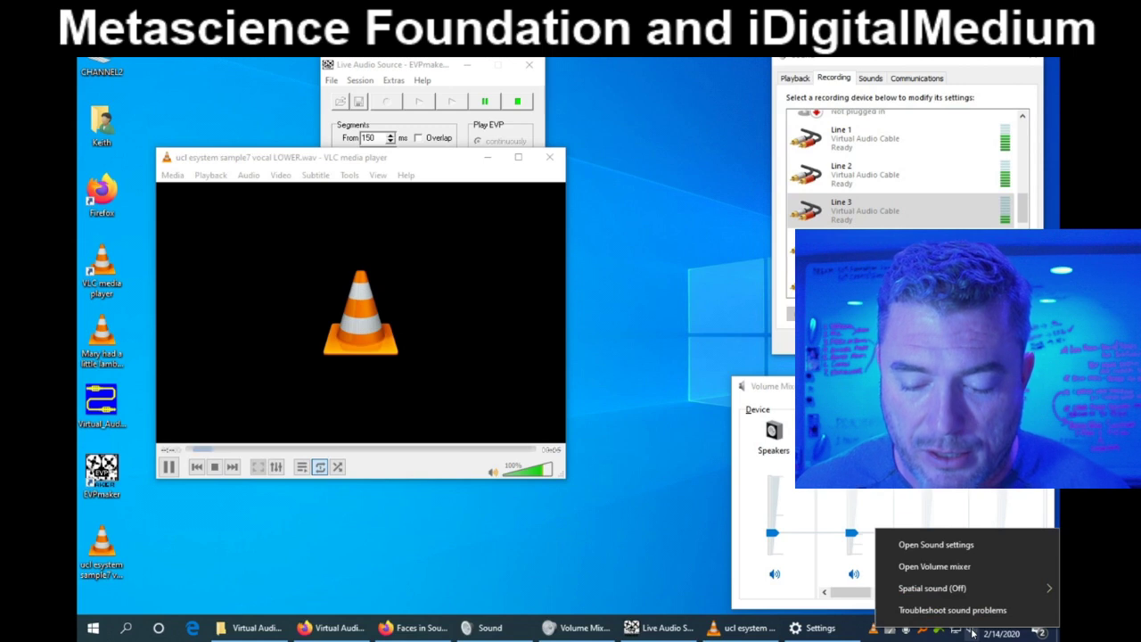
{"action": "left_click", "coordinate": [936, 567]}
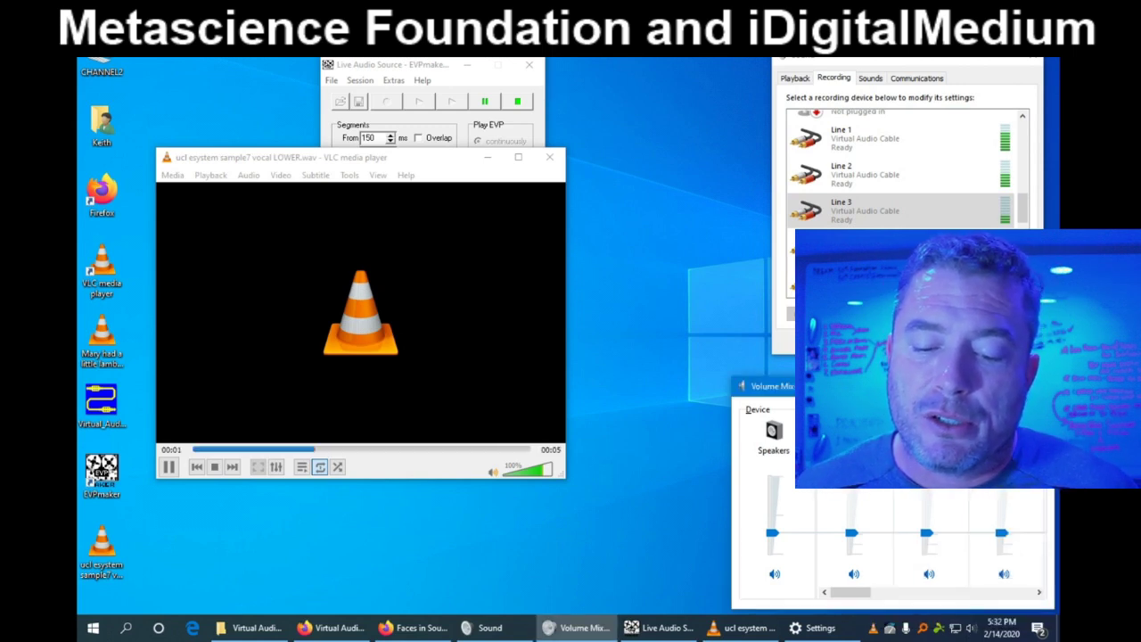
{"action": "key", "text": "alt+Tab"}
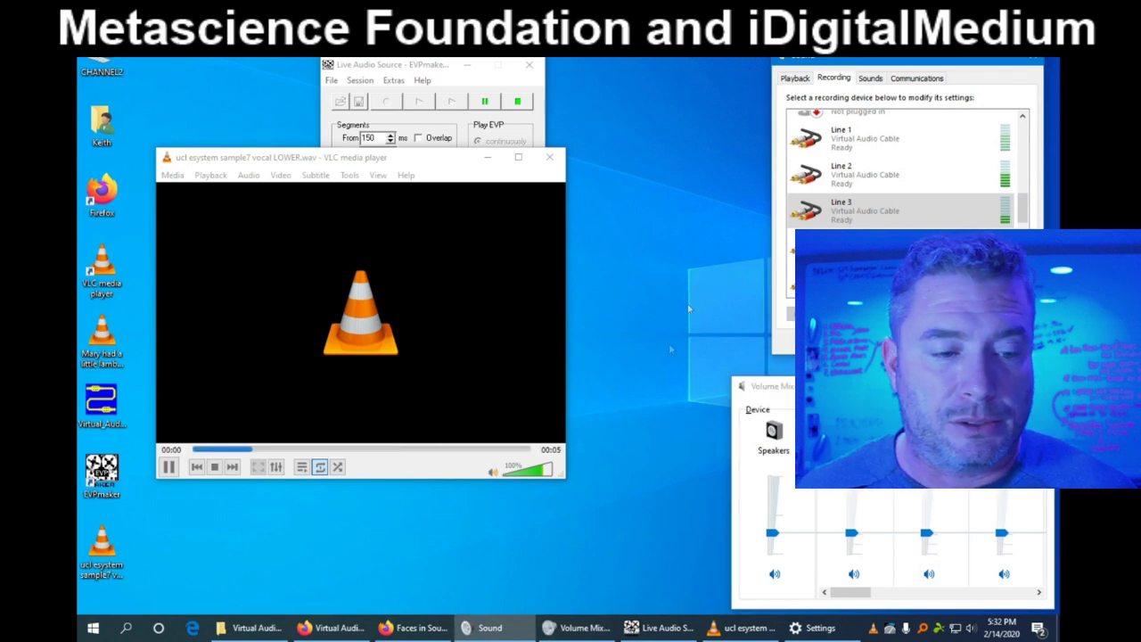
- Show the playback devices, view Line 1's device options, and move the Sound window to the middle of the desktop
{"action": "left_click_drag", "start_coordinate": [887, 51], "coordinate": [694, 78]}
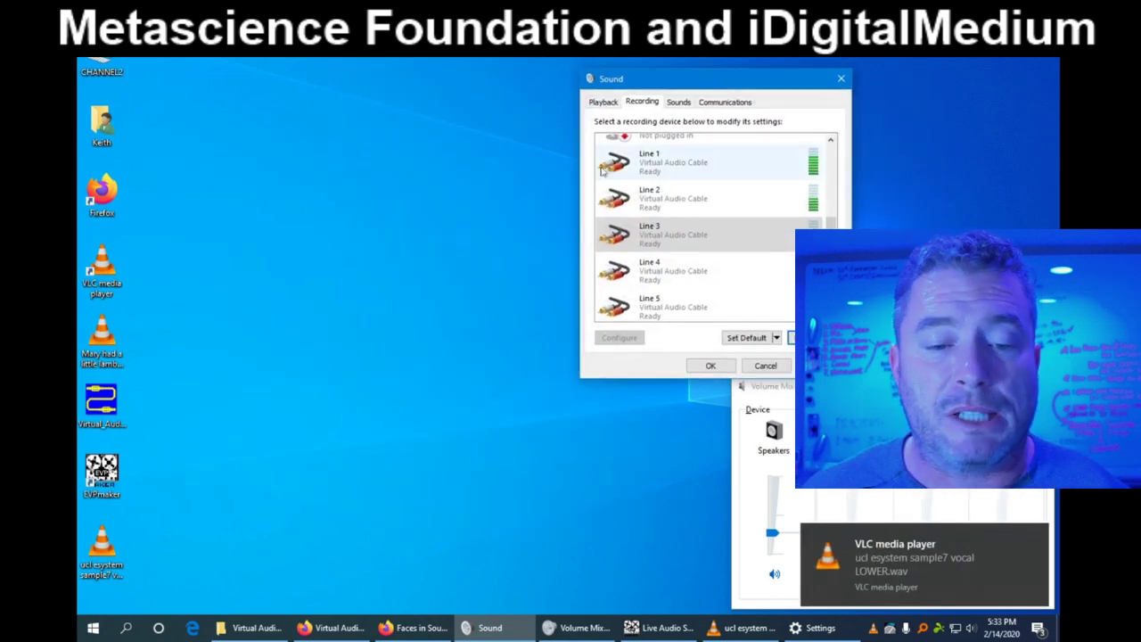
{"action": "left_click", "coordinate": [602, 102]}
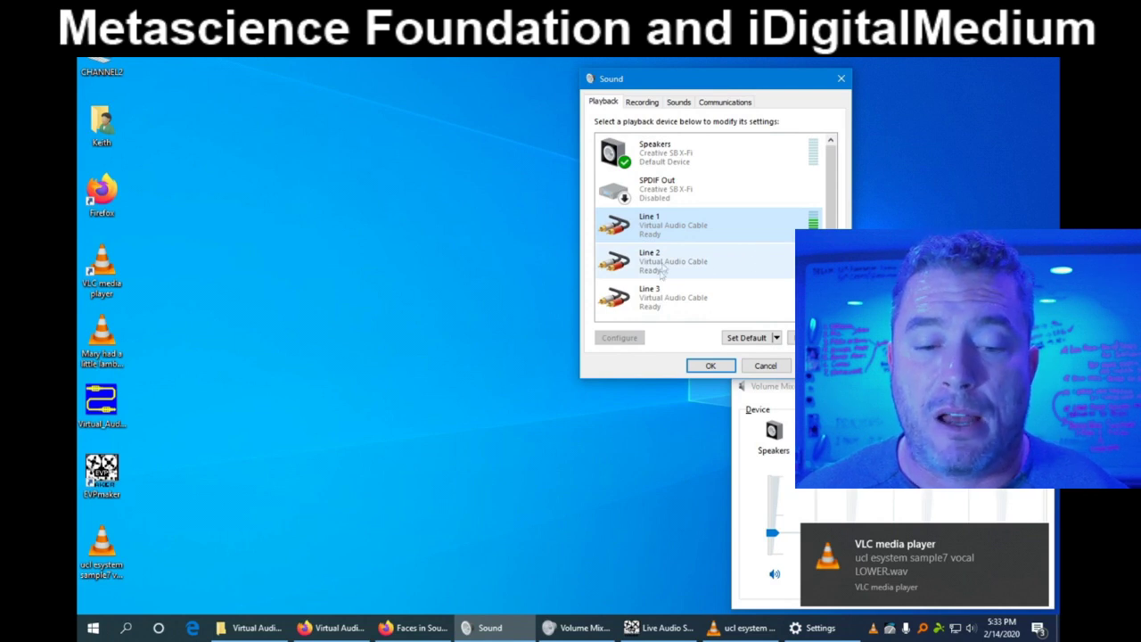
{"action": "right_click", "coordinate": [727, 227]}
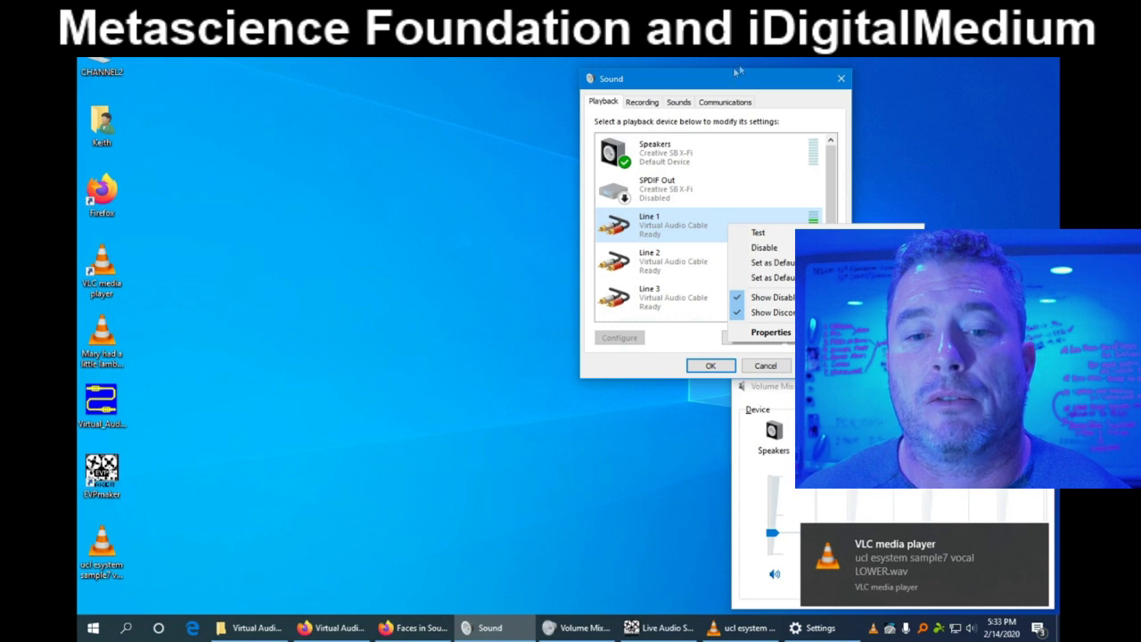
{"action": "left_click", "coordinate": [626, 105]}
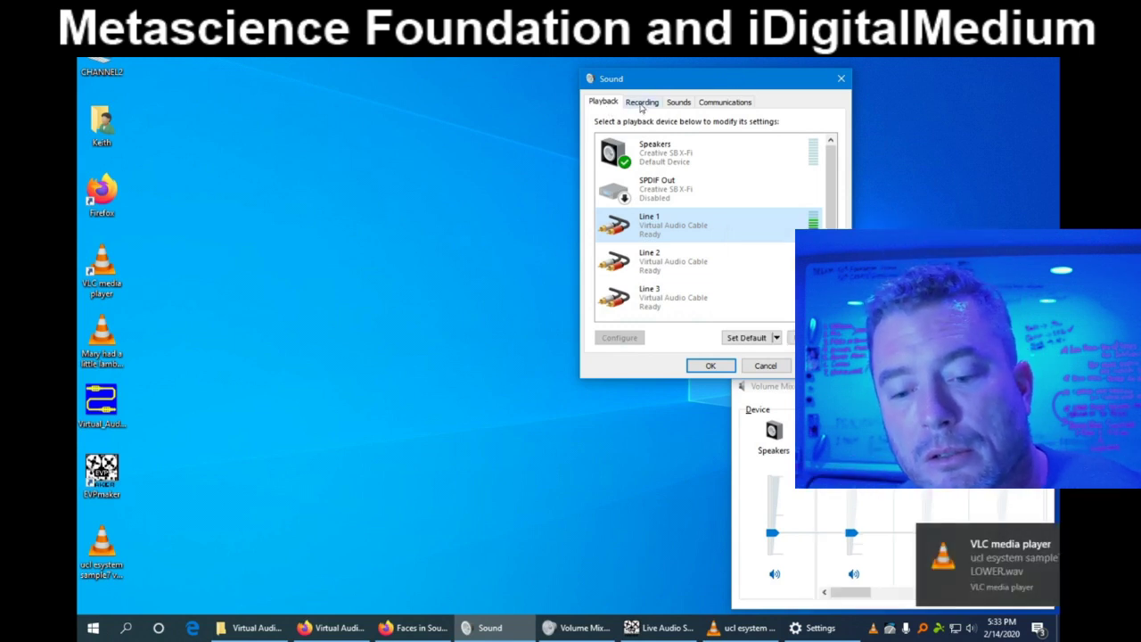
{"action": "left_click_drag", "start_coordinate": [696, 74], "coordinate": [694, 64]}
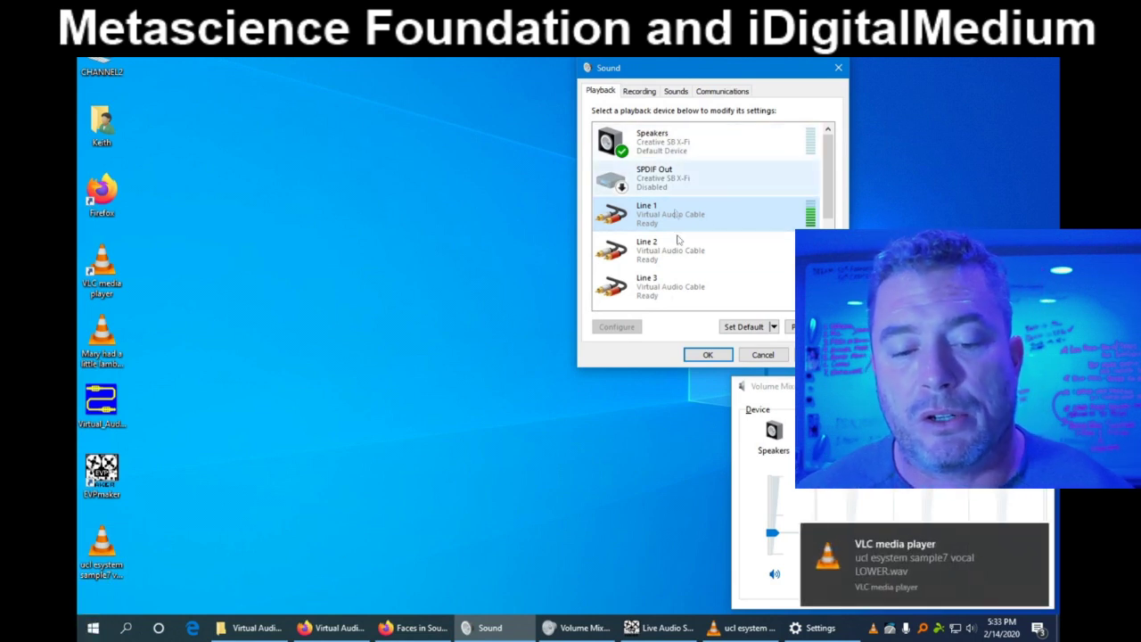
{"action": "left_click_drag", "start_coordinate": [726, 71], "coordinate": [595, 144]}
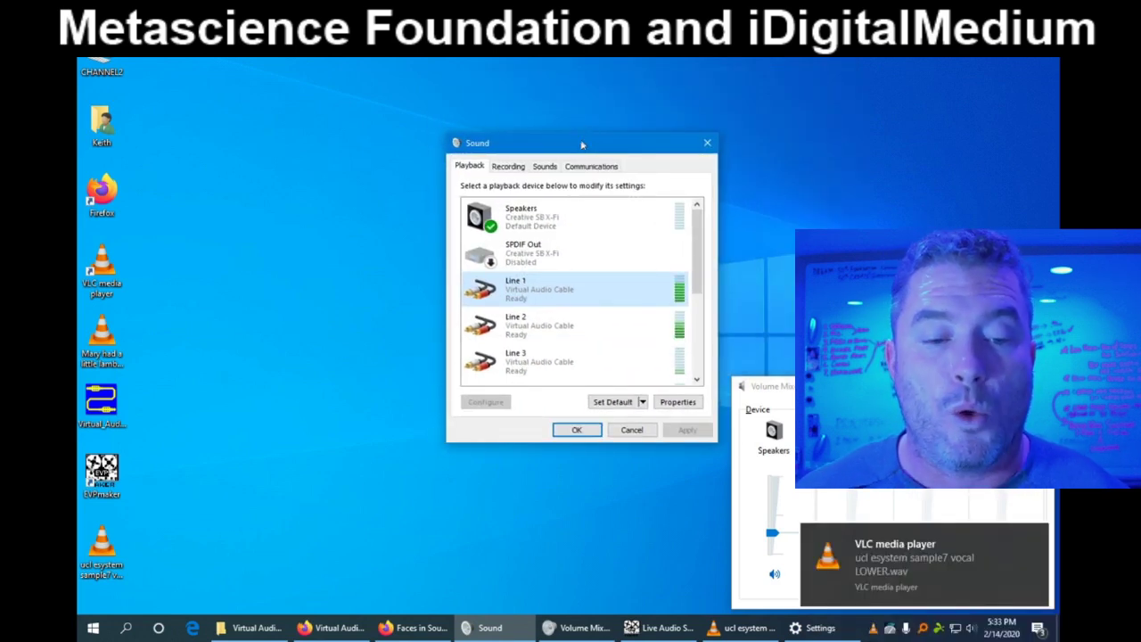
{"action": "left_click_drag", "start_coordinate": [577, 142], "coordinate": [575, 138]}
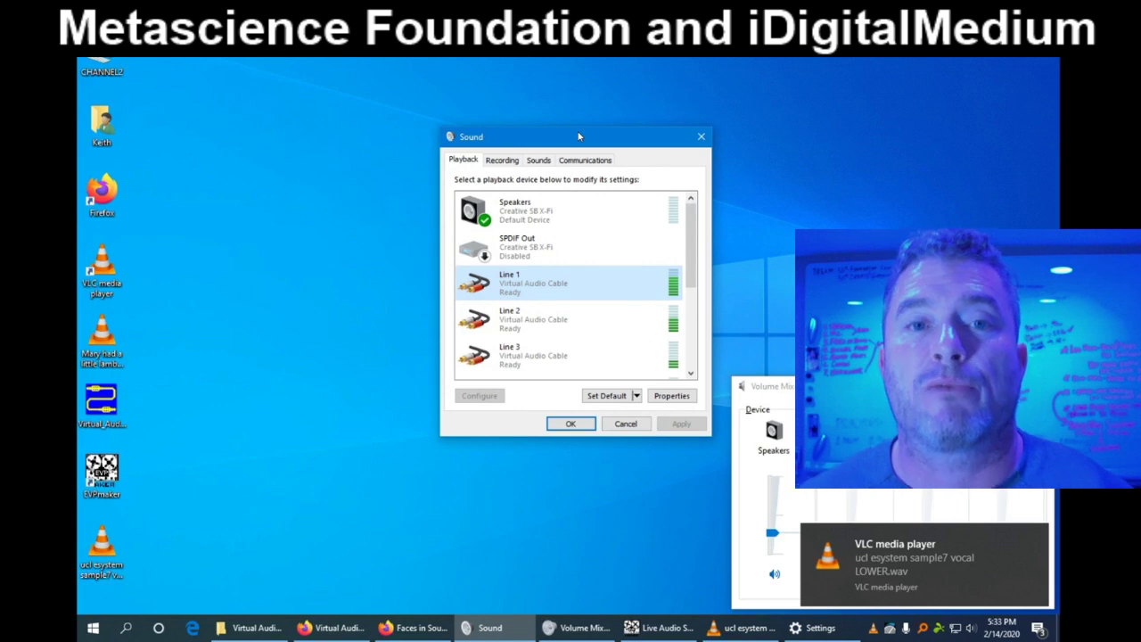
{"action": "left_click_drag", "start_coordinate": [578, 136], "coordinate": [573, 139]}
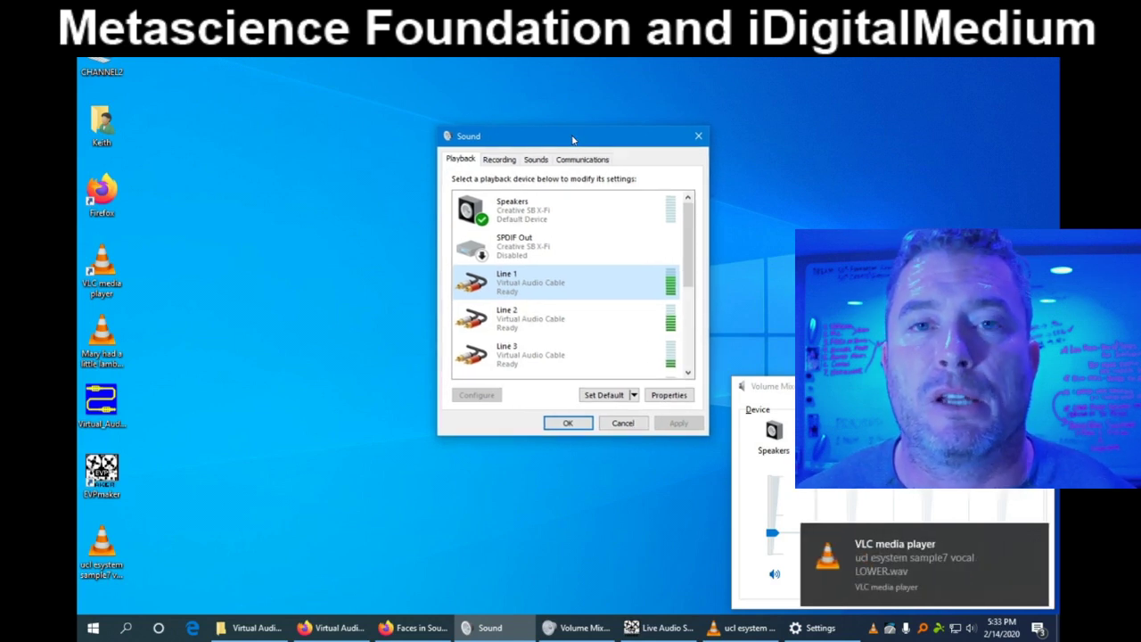